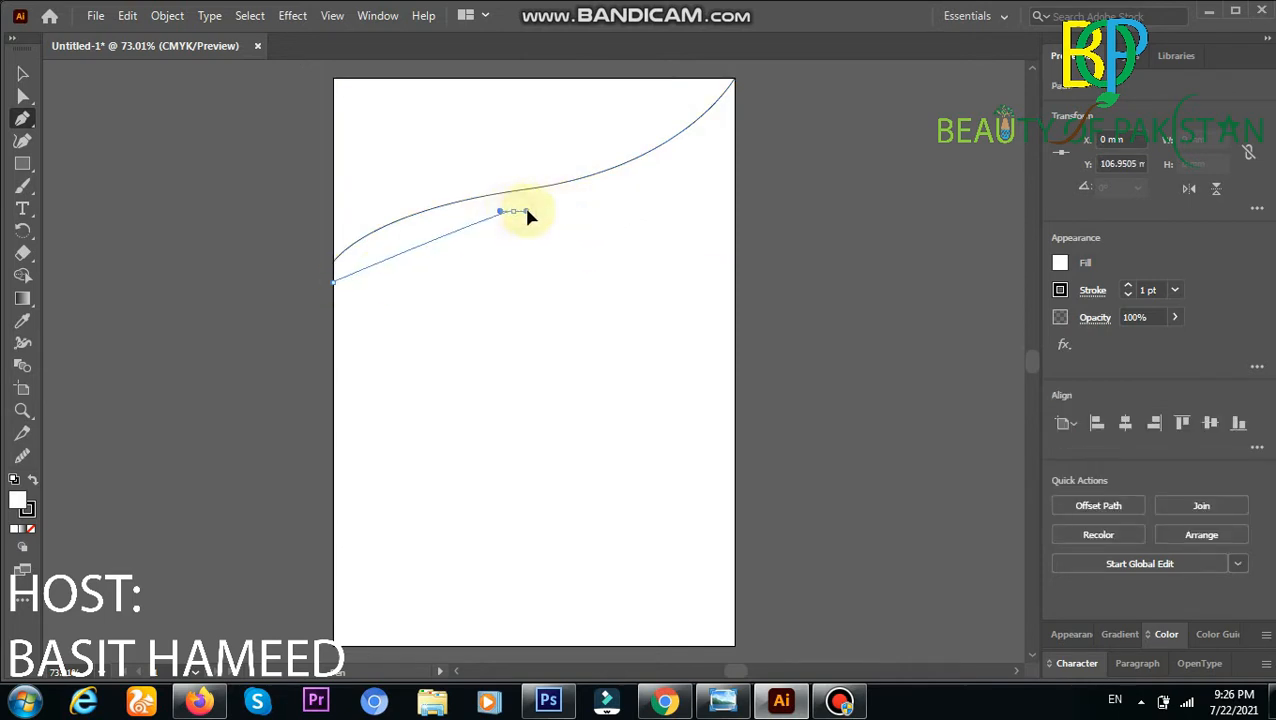
{"action": "left_click_drag", "start_coordinate": [527, 215], "coordinate": [613, 220]}
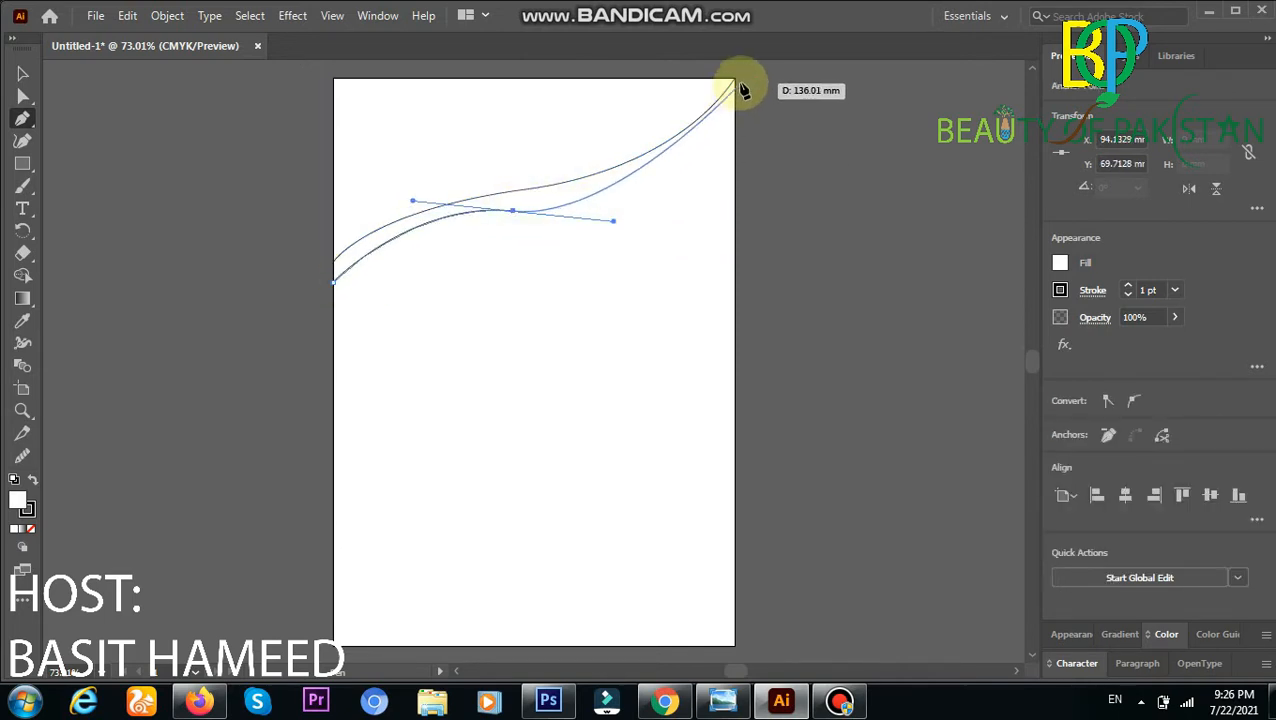
{"action": "left_click_drag", "start_coordinate": [738, 84], "coordinate": [755, 133]}
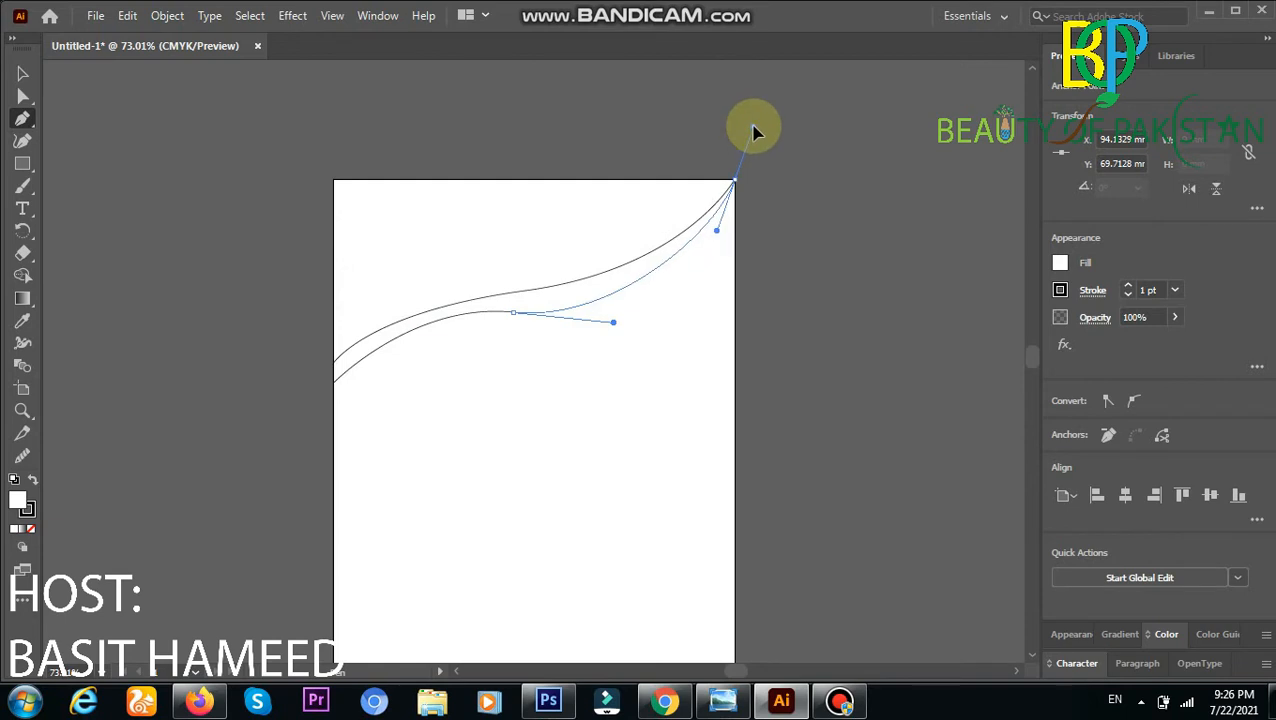
{"action": "key", "text": "ctrl+z"}
{"action": "key", "text": "ctrl+z"}
{"action": "key", "text": "ctrl+0"}
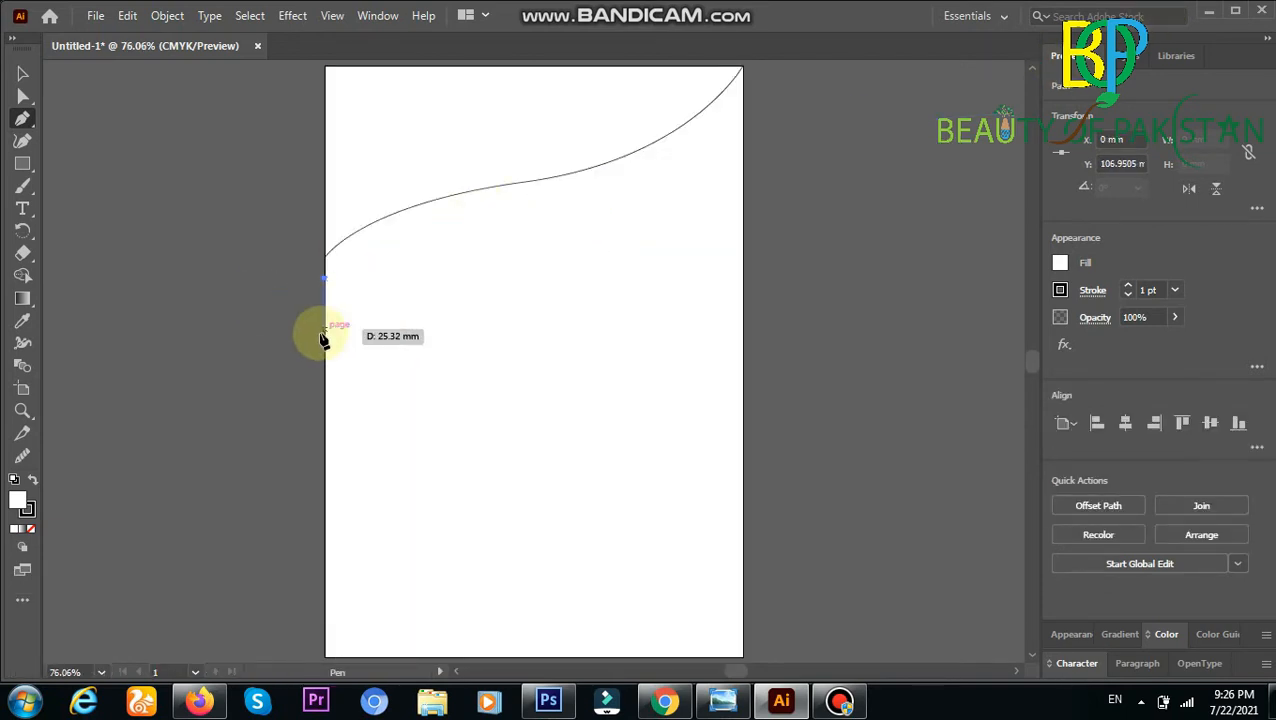
{"action": "key", "text": "ctrl+z"}
{"action": "key", "text": "v"}
{"action": "left_click", "coordinate": [150, 300]}
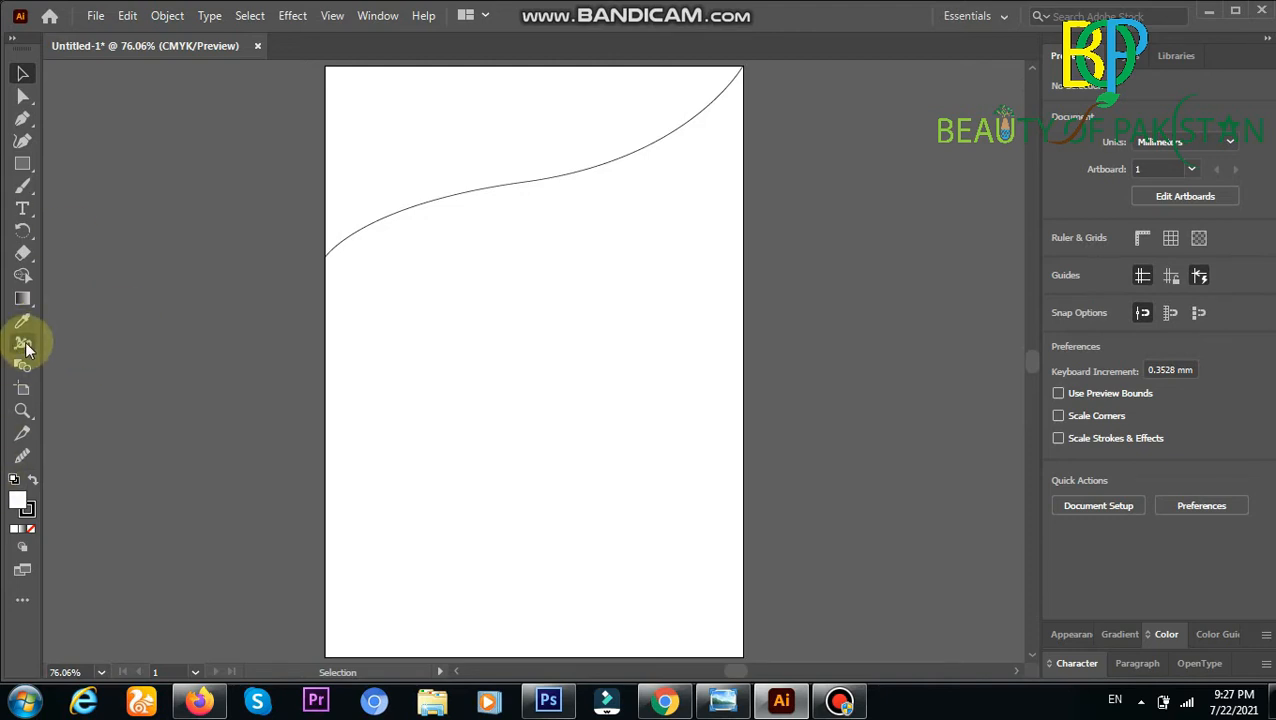
Draw a closed wave shape across the page bottom with the Pen tool, its edge running from Y about 197 mm at left to 247 mm at right.
{"action": "left_click", "coordinate": [22, 118]}
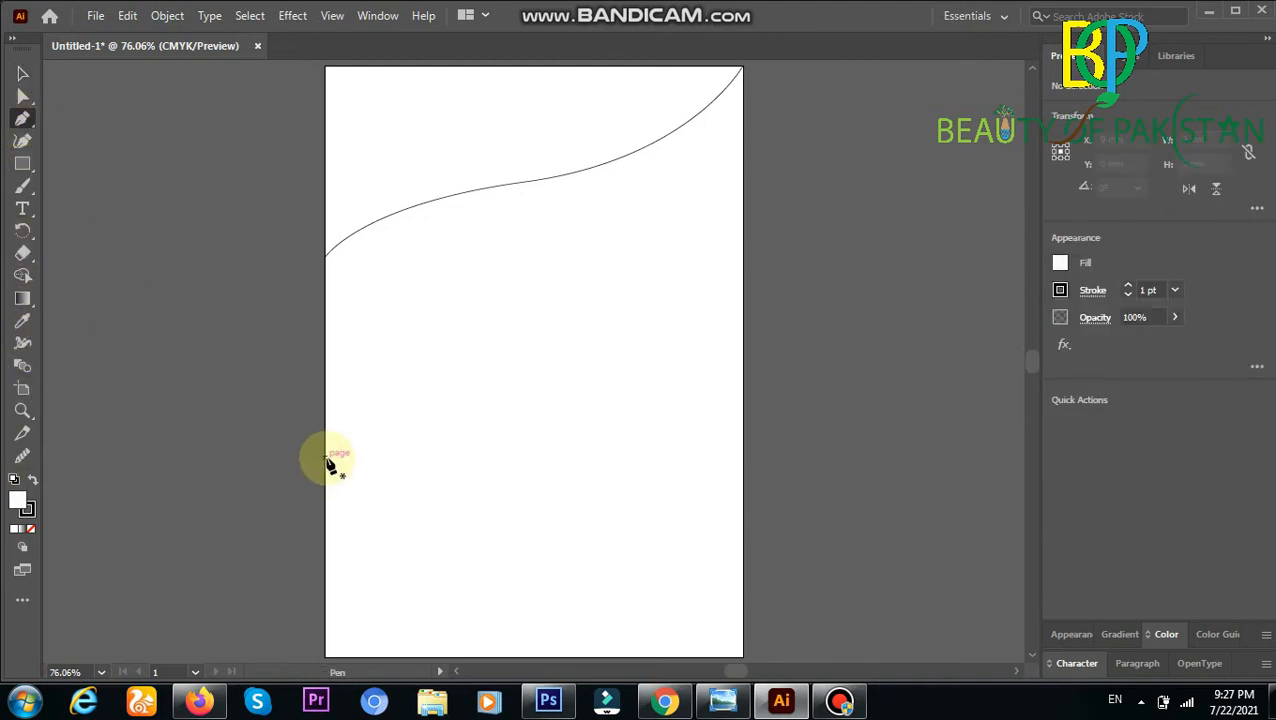
{"action": "left_click", "coordinate": [326, 459]}
{"action": "left_click", "coordinate": [325, 658]}
{"action": "left_click", "coordinate": [743, 658]}
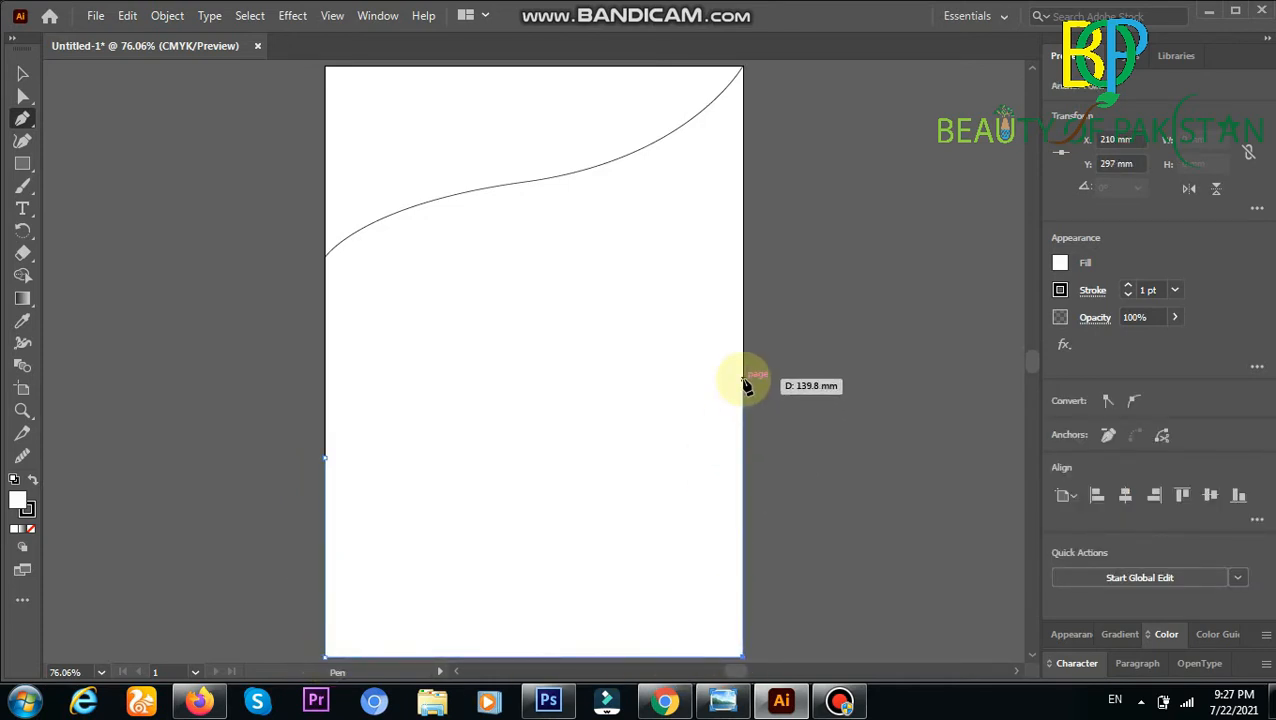
{"action": "left_click", "coordinate": [743, 556]}
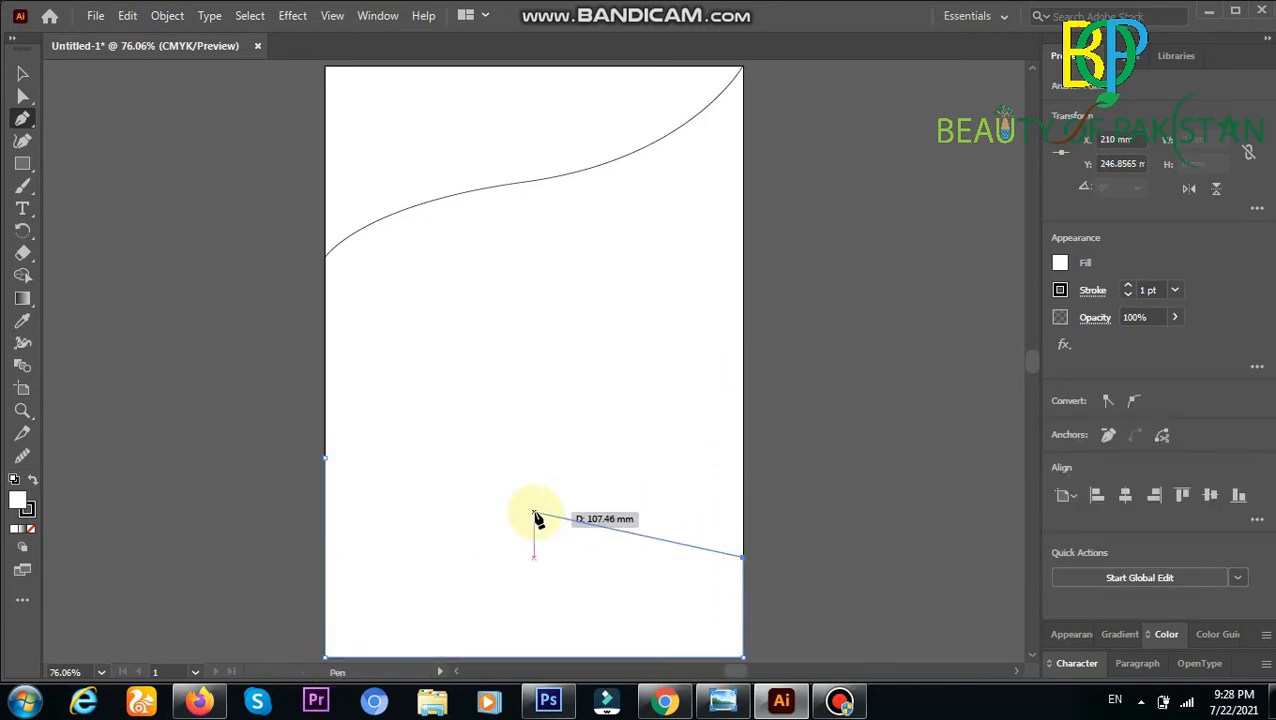
{"action": "left_click_drag", "start_coordinate": [533, 512], "coordinate": [438, 437]}
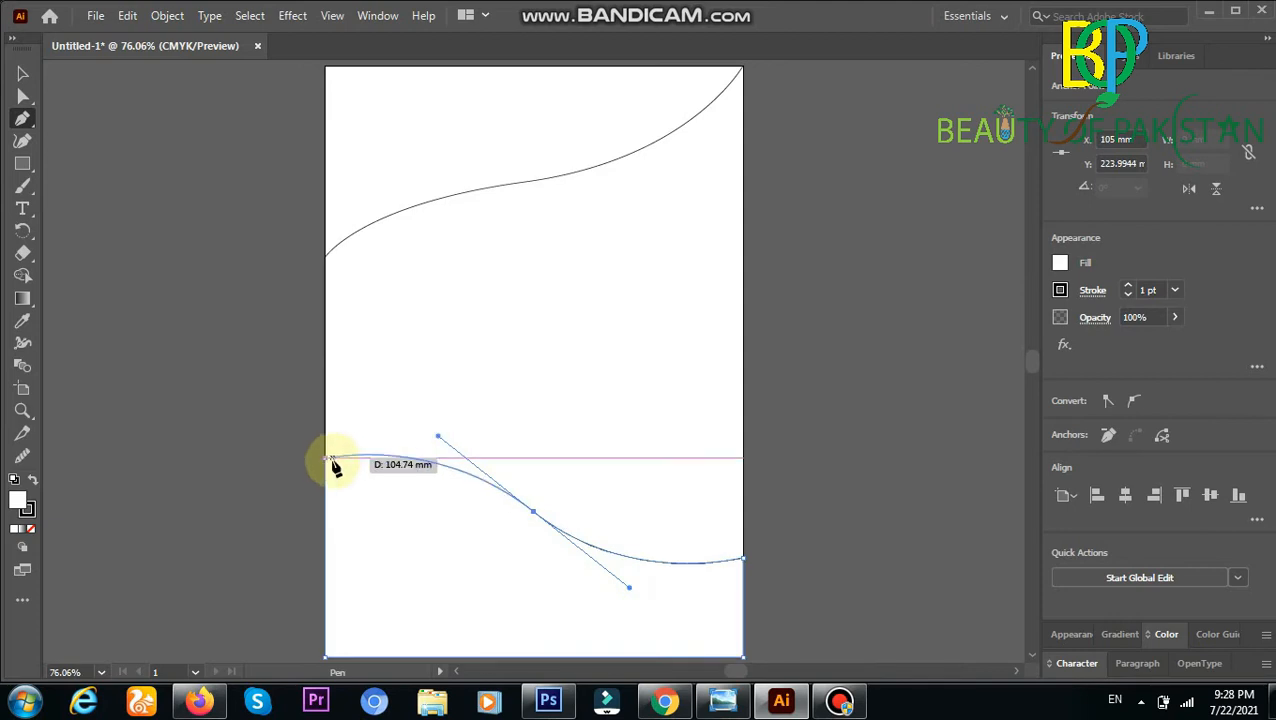
{"action": "left_click", "coordinate": [330, 460]}
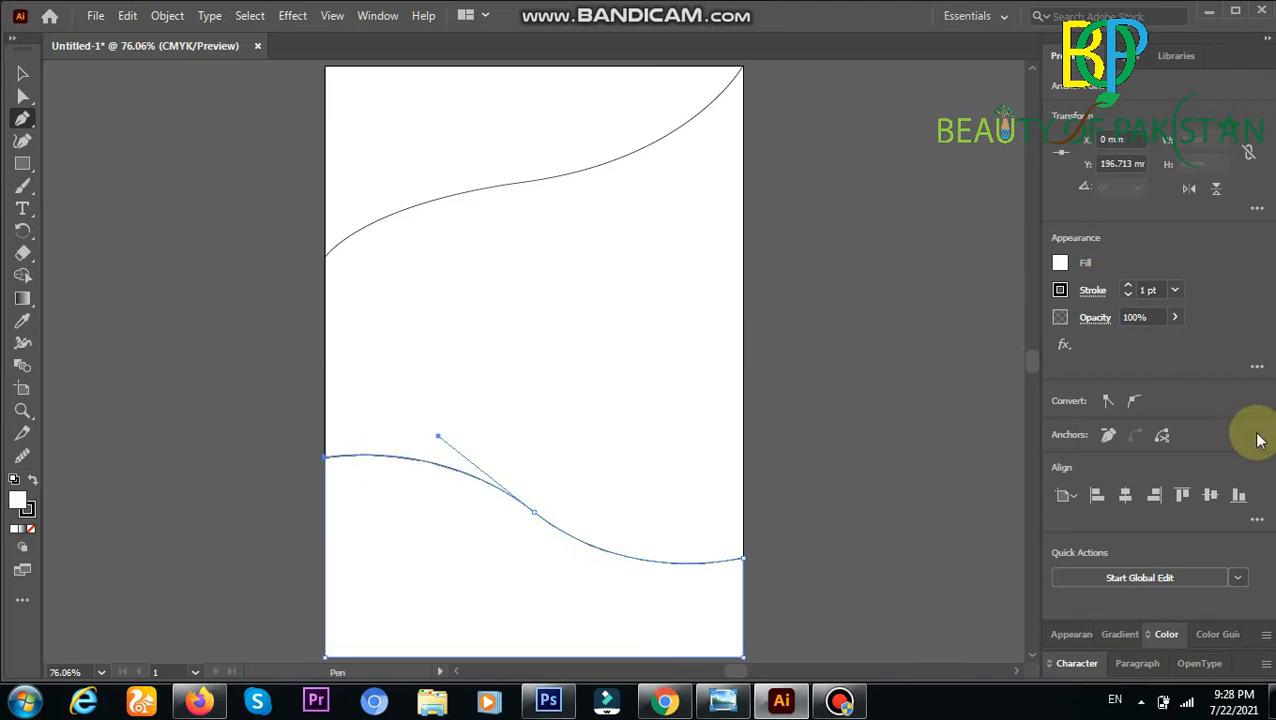
{"action": "left_click", "coordinate": [23, 73]}
{"action": "left_click", "coordinate": [68, 155]}
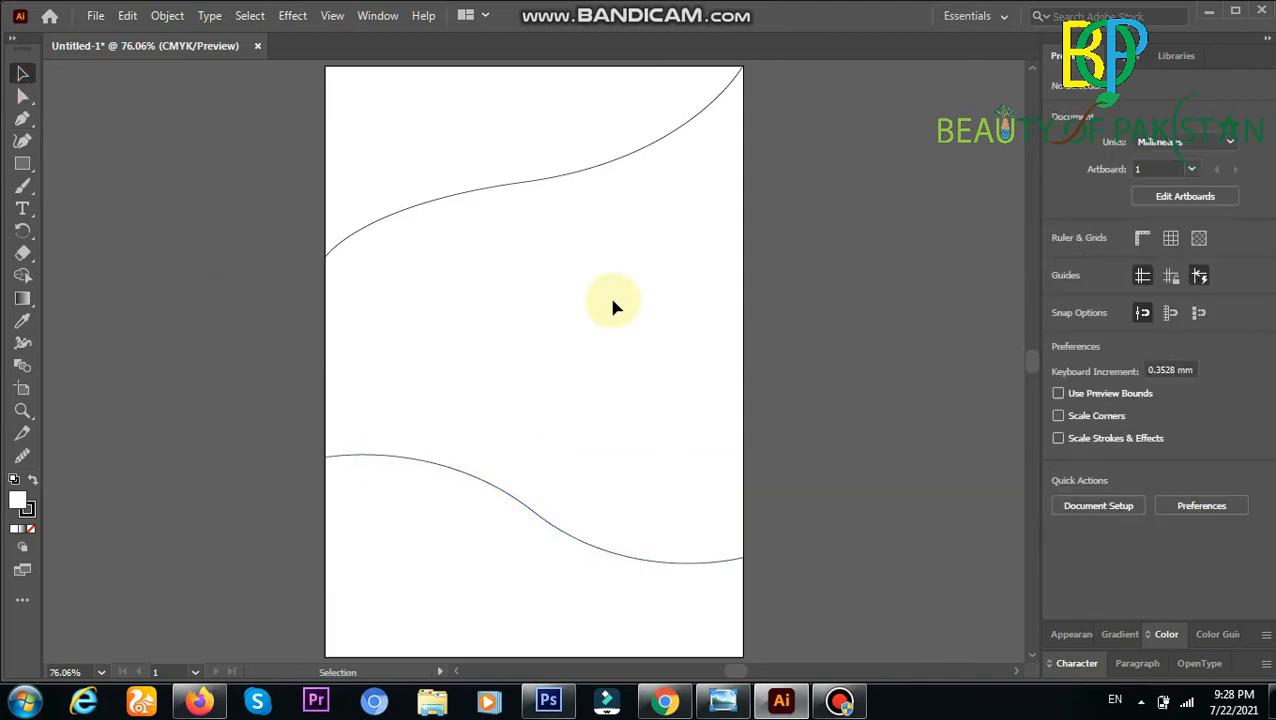
Fill the upper wave shape with a linear white-to-black gradient.
{"action": "left_click", "coordinate": [24, 298]}
{"action": "left_click", "coordinate": [23, 73]}
{"action": "left_click", "coordinate": [424, 183]}
{"action": "key", "text": "g"}
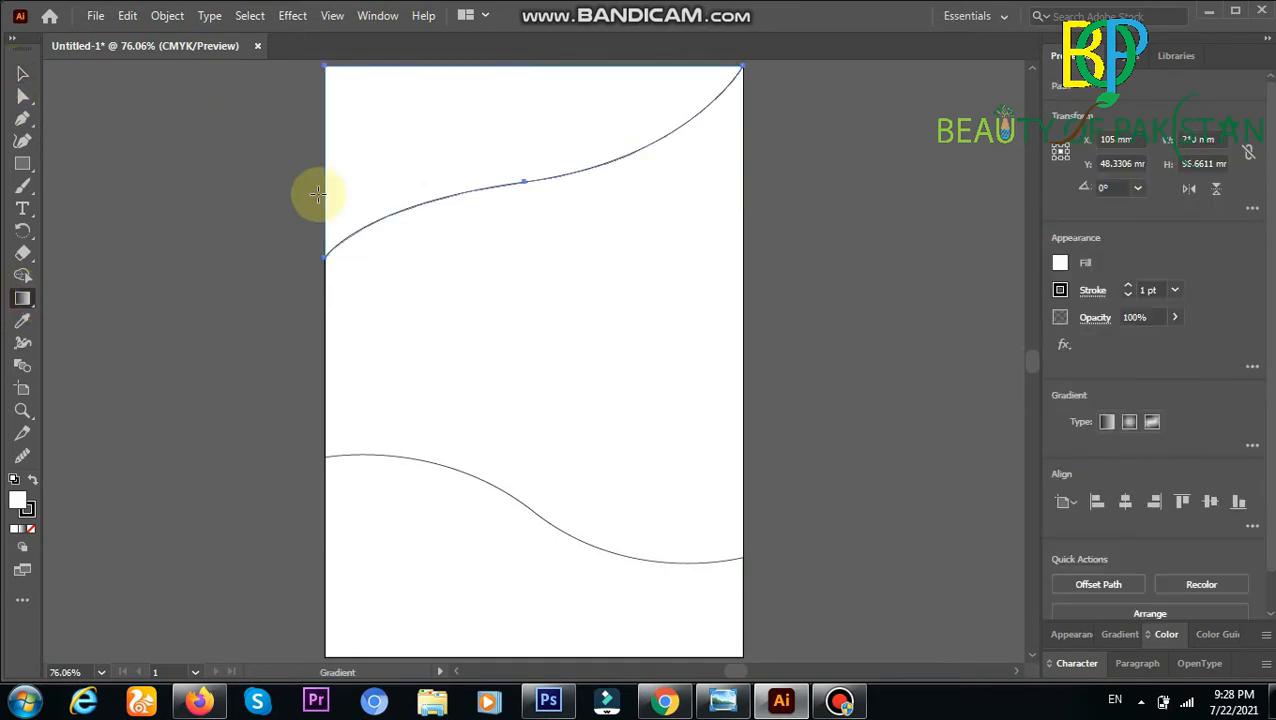
{"action": "left_click", "coordinate": [353, 94]}
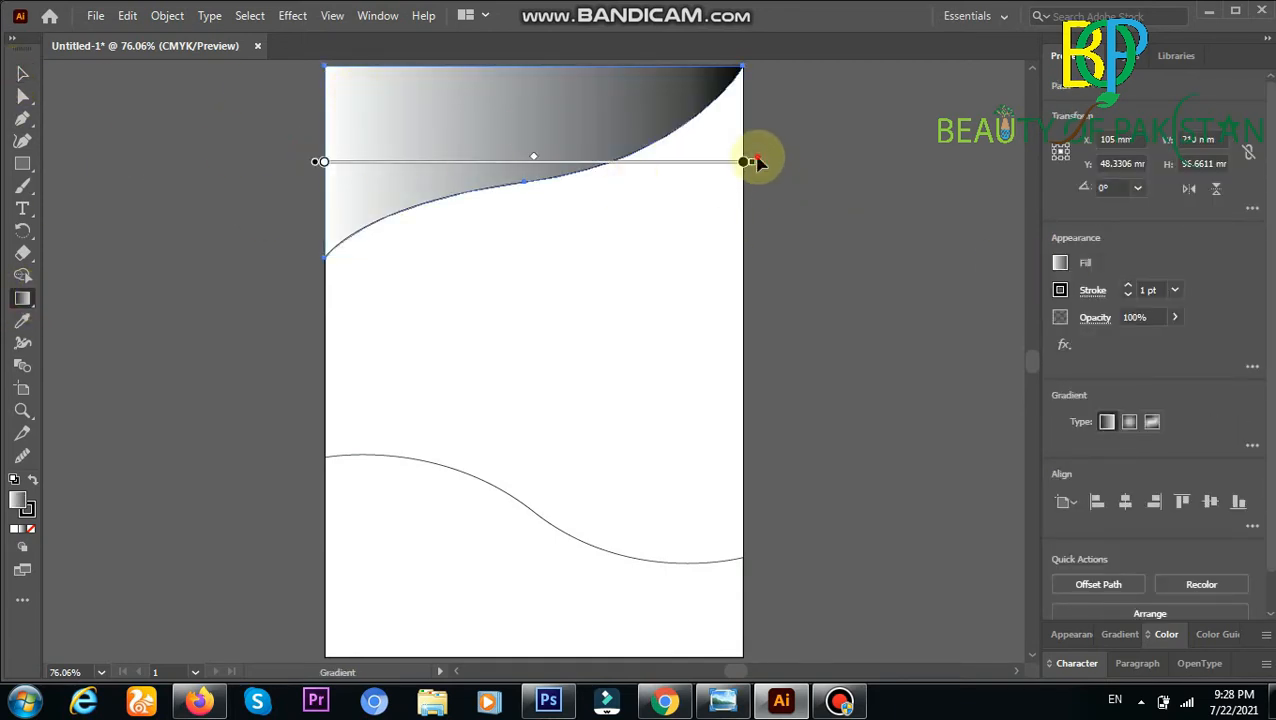
Turn the upper shape's gradient to run almost vertically, starting above the page, and adjust its length and position.
{"action": "mouse_move", "coordinate": [757, 163]}
{"action": "left_mouse_down"}
{"action": "mouse_move", "coordinate": [649, 308]}
{"action": "mouse_move", "coordinate": [333, 336]}
{"action": "mouse_move", "coordinate": [552, 120]}
{"action": "left_mouse_up"}
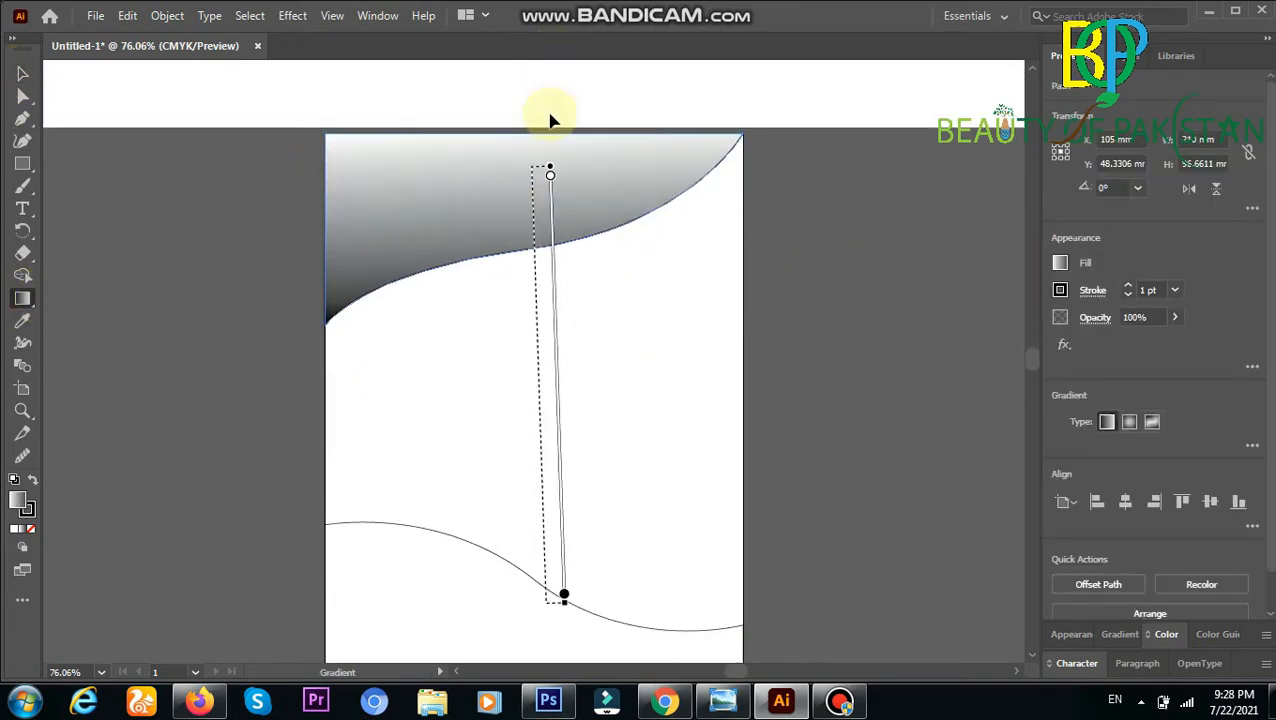
{"action": "mouse_move", "coordinate": [541, 373]}
{"action": "left_mouse_down"}
{"action": "mouse_move", "coordinate": [533, 242]}
{"action": "mouse_move", "coordinate": [533, 268]}
{"action": "left_mouse_up"}
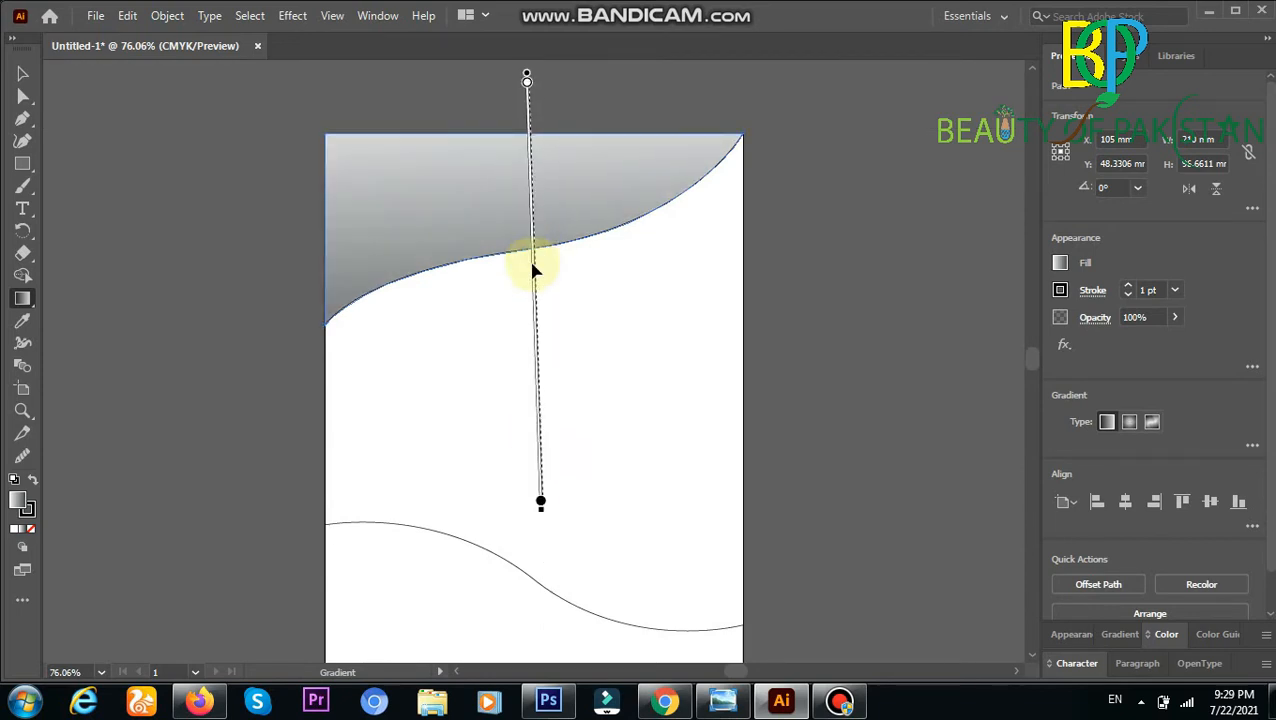
{"action": "mouse_move", "coordinate": [541, 503]}
{"action": "left_mouse_down"}
{"action": "mouse_move", "coordinate": [515, 507]}
{"action": "mouse_move", "coordinate": [527, 503]}
{"action": "left_mouse_up"}
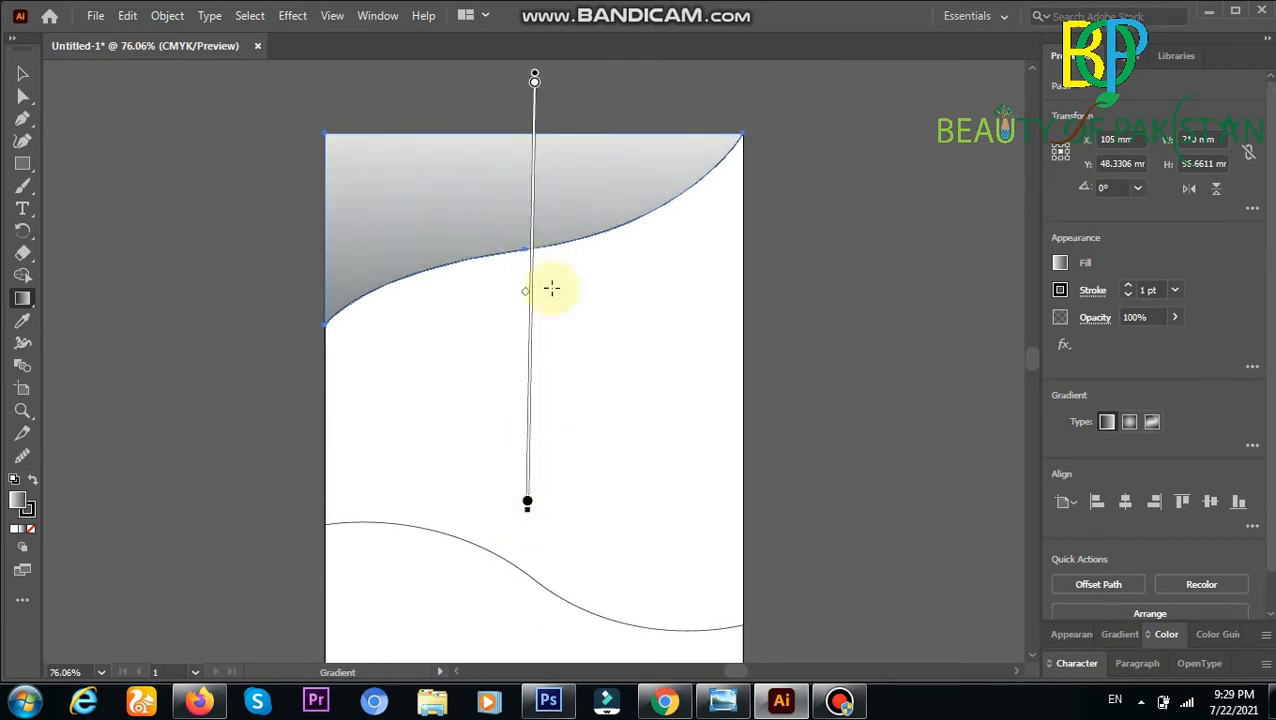
{"action": "left_click_drag", "start_coordinate": [525, 328], "coordinate": [525, 328]}
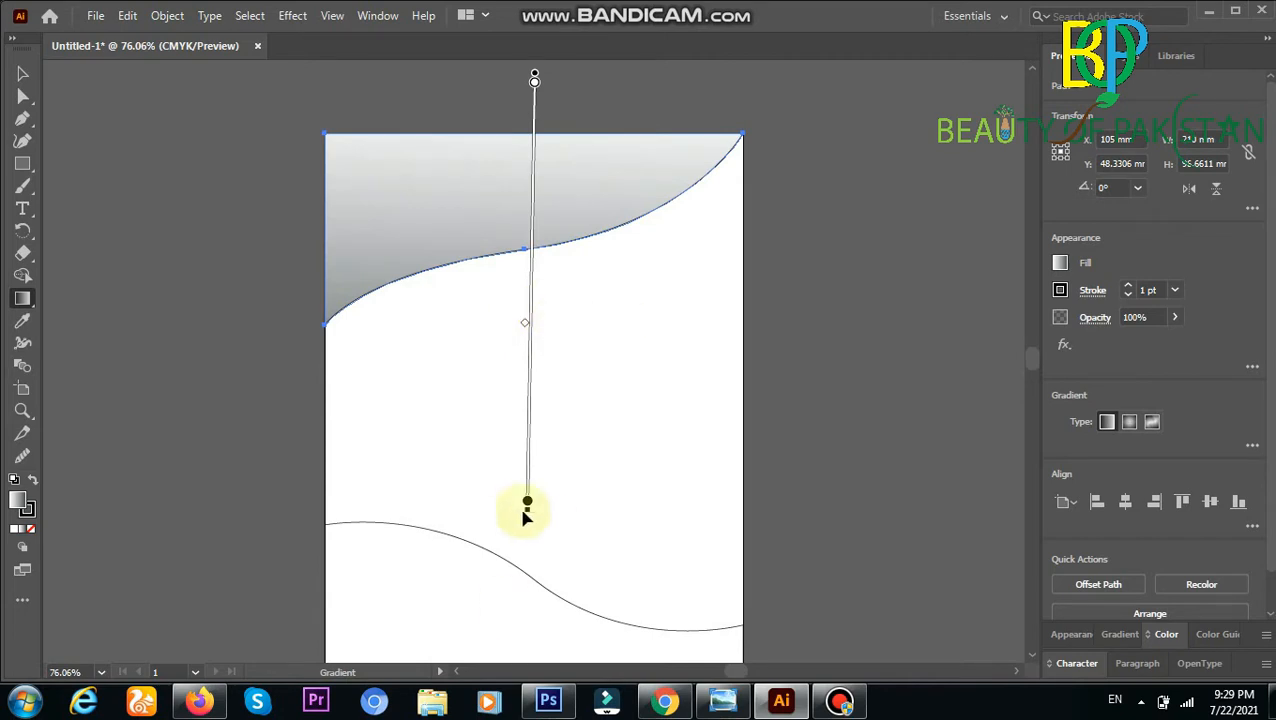
{"action": "mouse_move", "coordinate": [525, 512]}
{"action": "left_mouse_down"}
{"action": "mouse_move", "coordinate": [519, 361]}
{"action": "mouse_move", "coordinate": [530, 364]}
{"action": "mouse_move", "coordinate": [498, 368]}
{"action": "mouse_move", "coordinate": [500, 380]}
{"action": "left_mouse_up"}
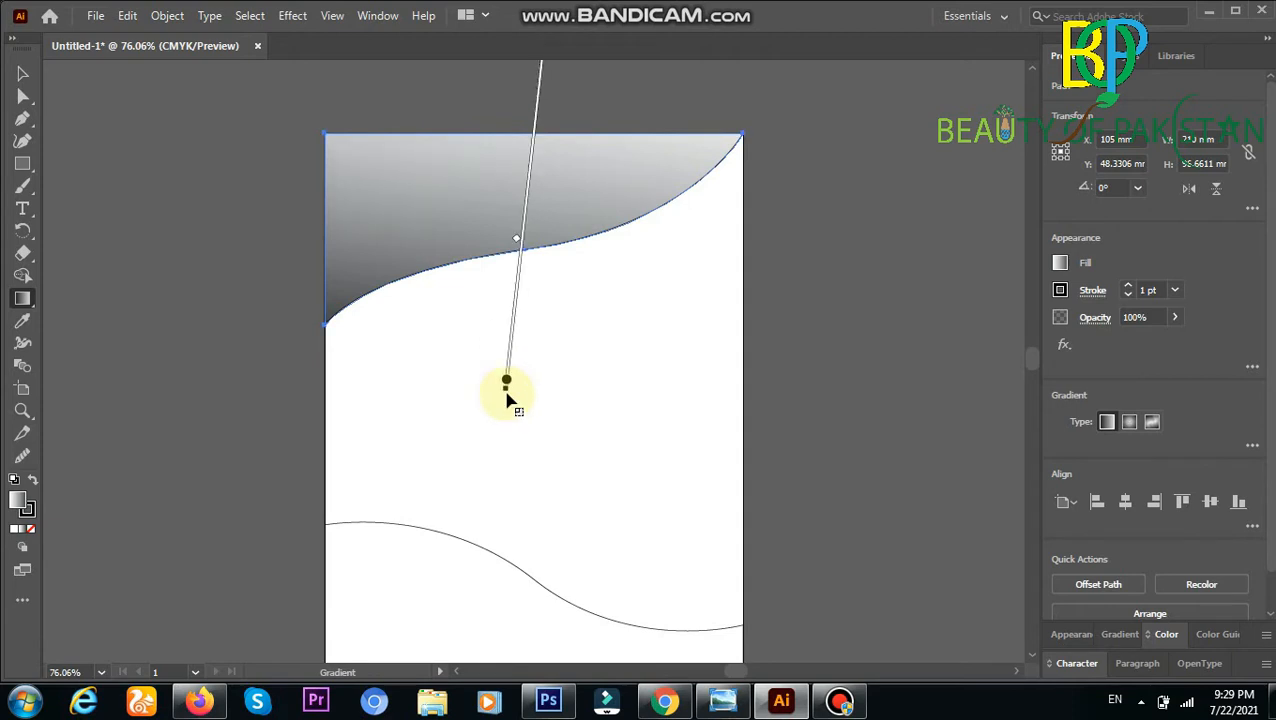
{"action": "left_click_drag", "start_coordinate": [507, 401], "coordinate": [519, 393]}
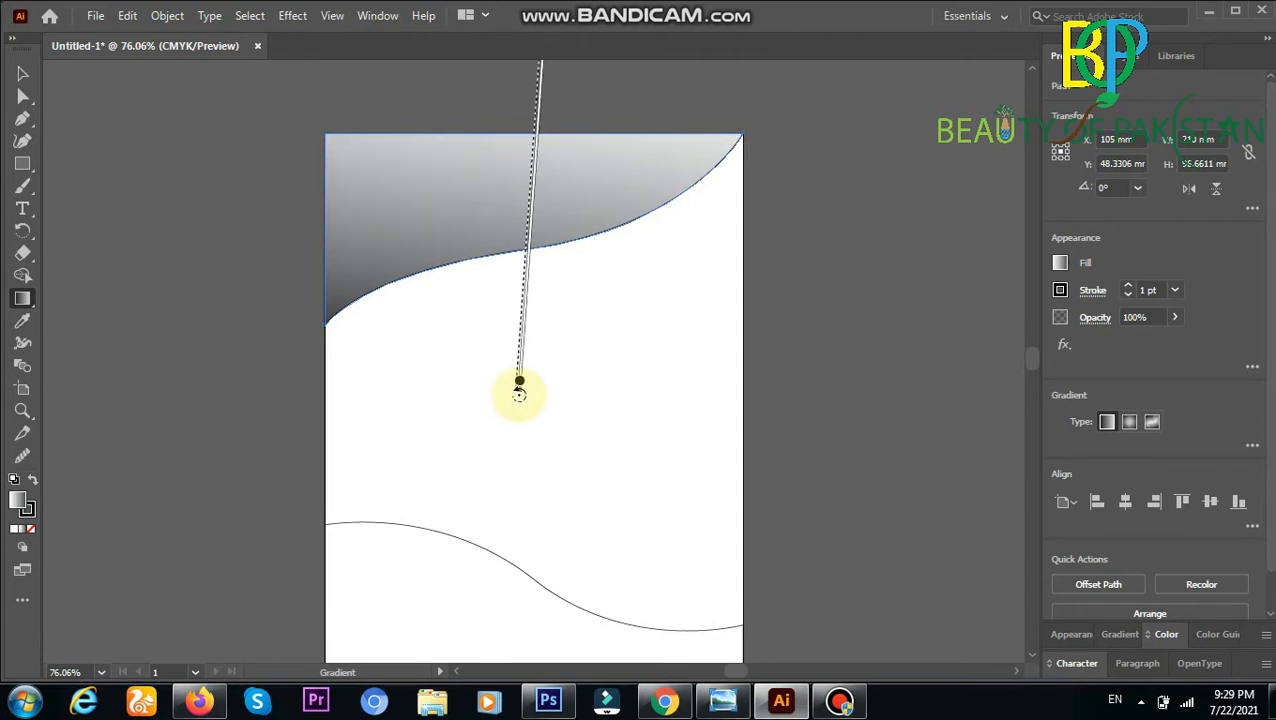
Color the gradient's start stop pink and its end stop purple.
{"action": "left_click", "coordinate": [1109, 423]}
{"action": "double_click", "coordinate": [1061, 597]}
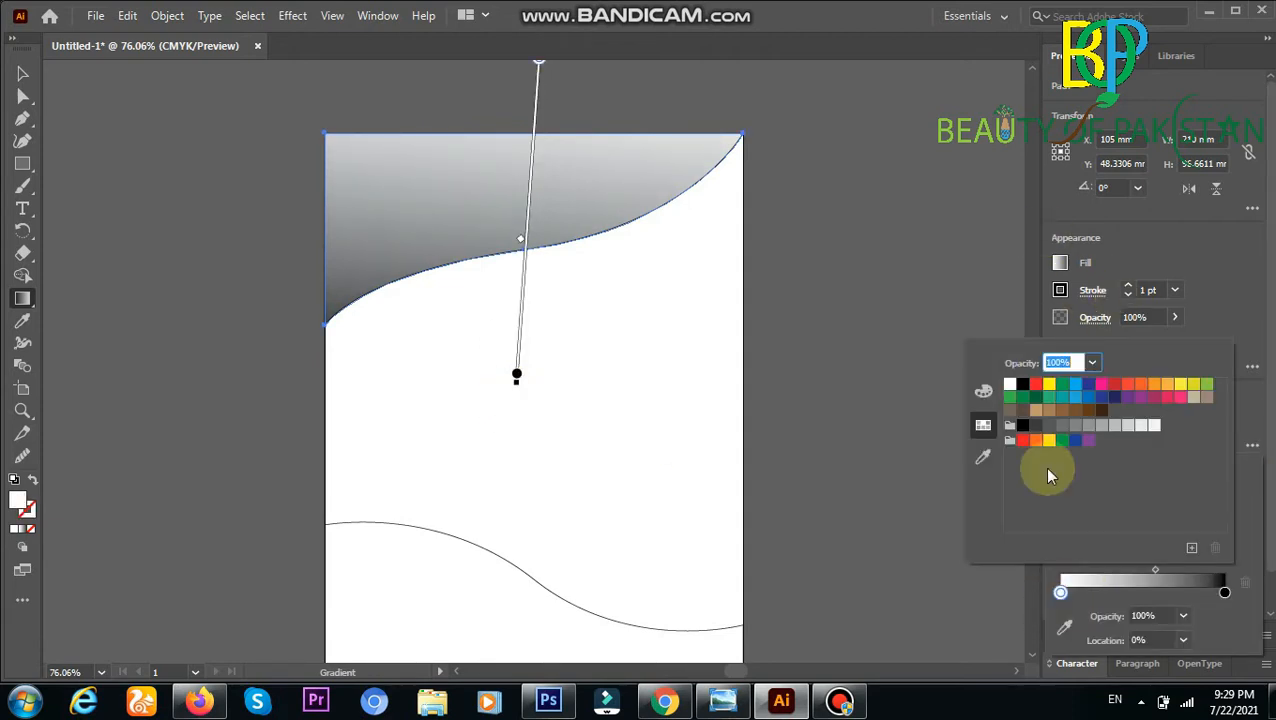
{"action": "left_click", "coordinate": [1128, 399]}
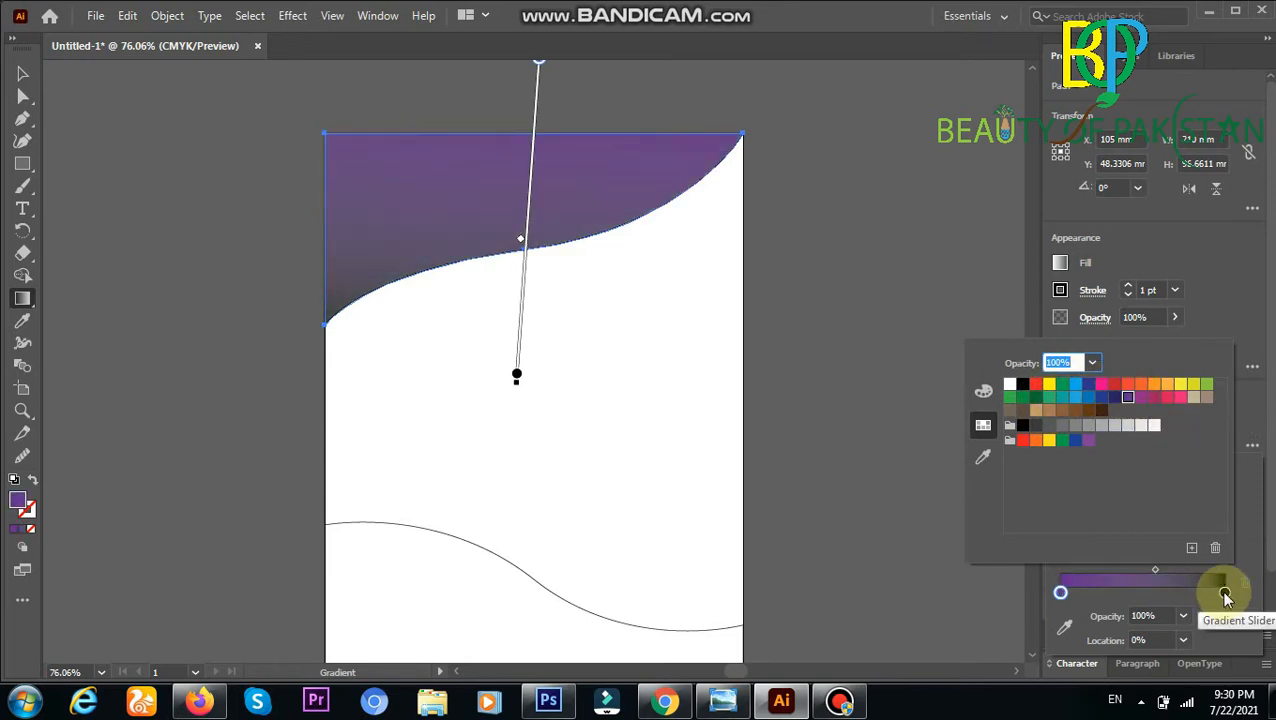
{"action": "left_click", "coordinate": [1100, 384]}
{"action": "double_click", "coordinate": [1224, 592]}
{"action": "left_click", "coordinate": [1128, 399]}
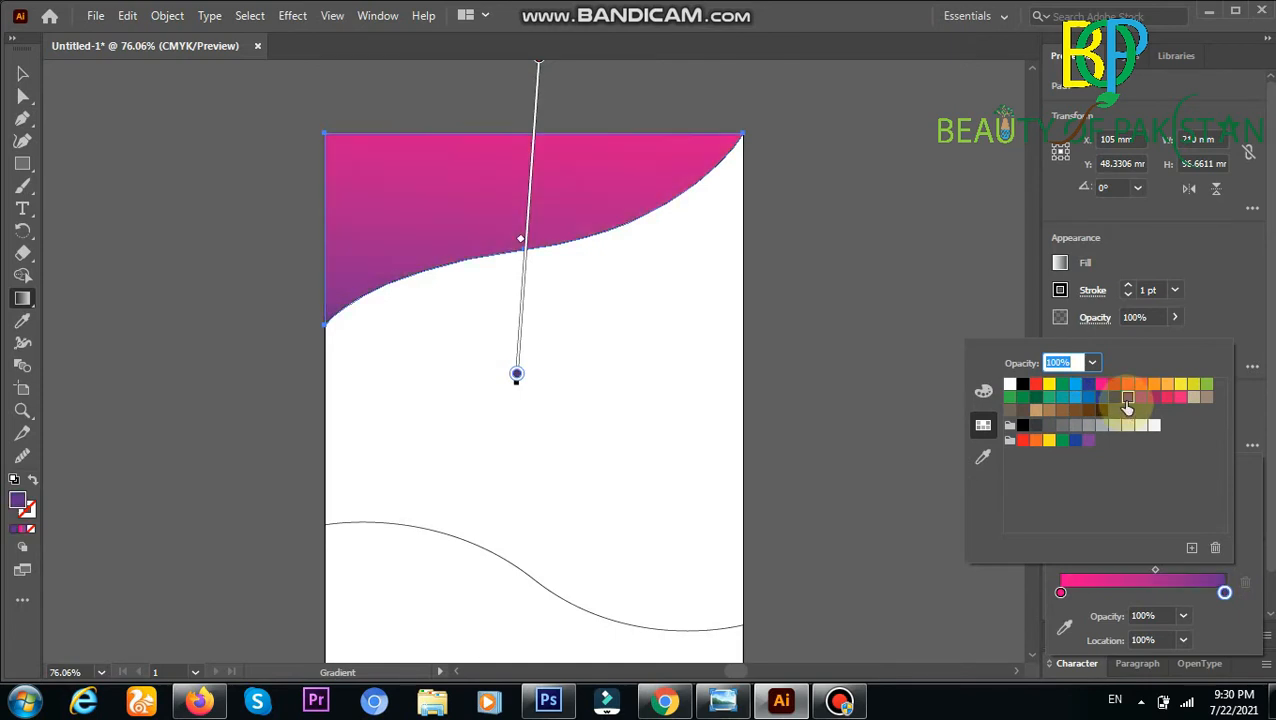
Shift the upper gradient's midpoint slightly toward the pink end and tilt the gradient a little, then deselect the shape.
{"action": "left_click", "coordinate": [519, 242]}
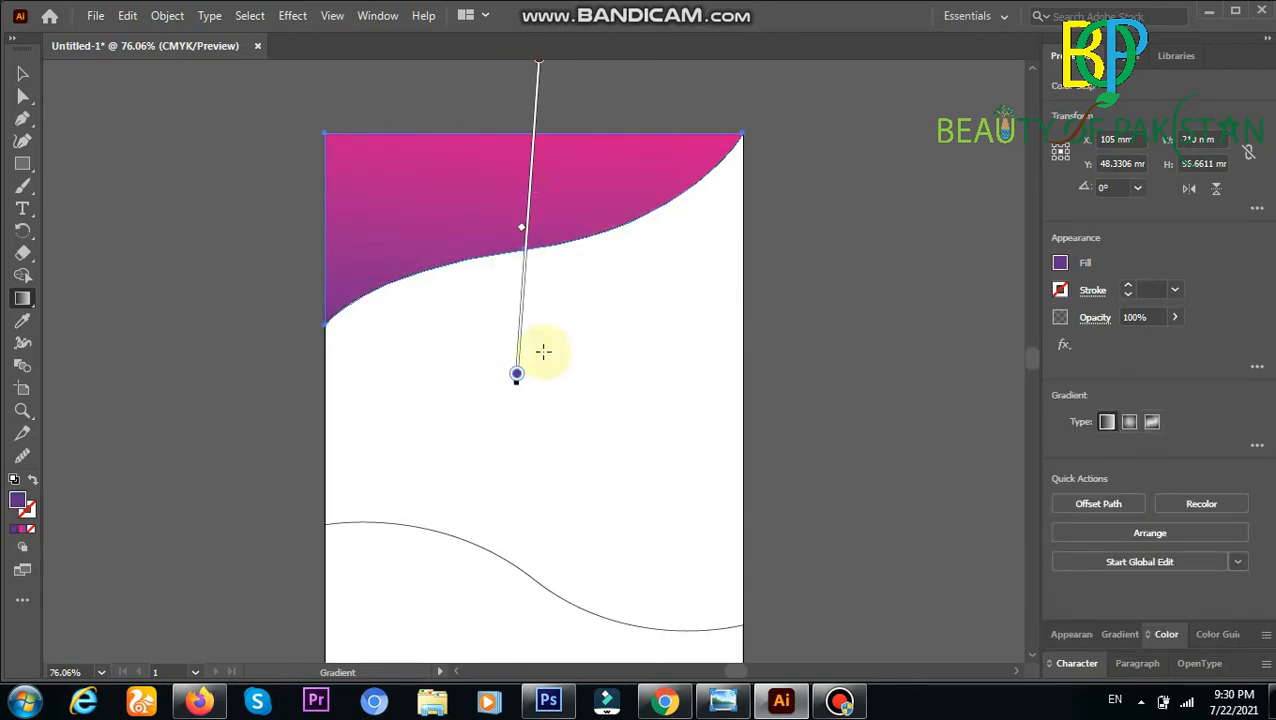
{"action": "mouse_move", "coordinate": [516, 376]}
{"action": "left_mouse_down"}
{"action": "mouse_move", "coordinate": [595, 370]}
{"action": "mouse_move", "coordinate": [536, 403]}
{"action": "left_mouse_up"}
{"action": "left_click", "coordinate": [23, 73]}
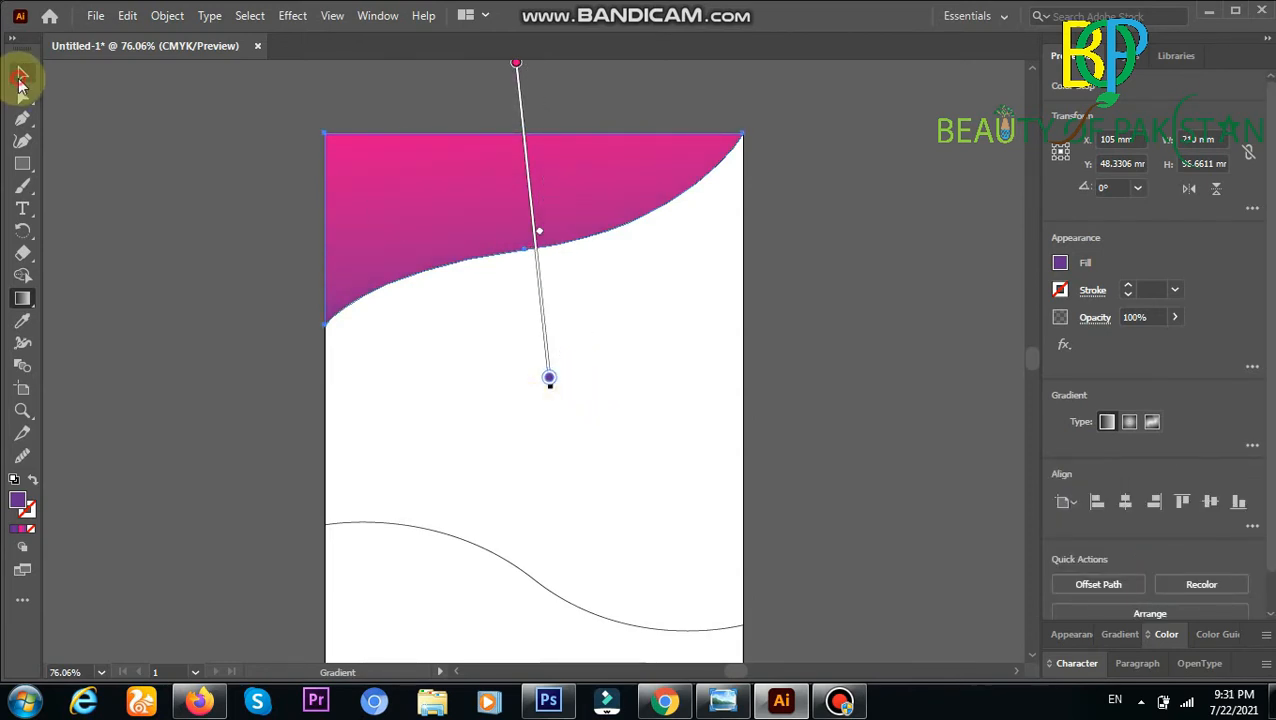
{"action": "left_click", "coordinate": [725, 291]}
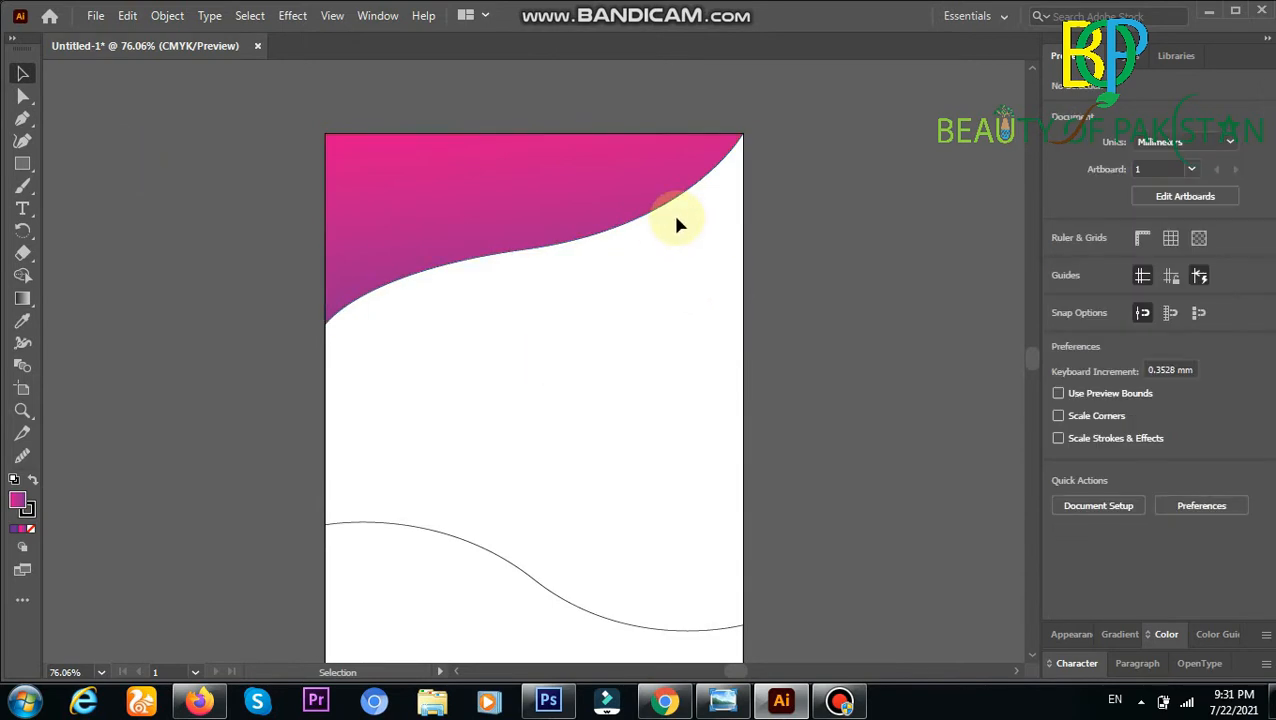
Fill the lower wave shape with the same pink-to-purple linear gradient.
{"action": "left_click", "coordinate": [370, 524]}
{"action": "left_click", "coordinate": [23, 297]}
{"action": "left_click", "coordinate": [352, 566]}
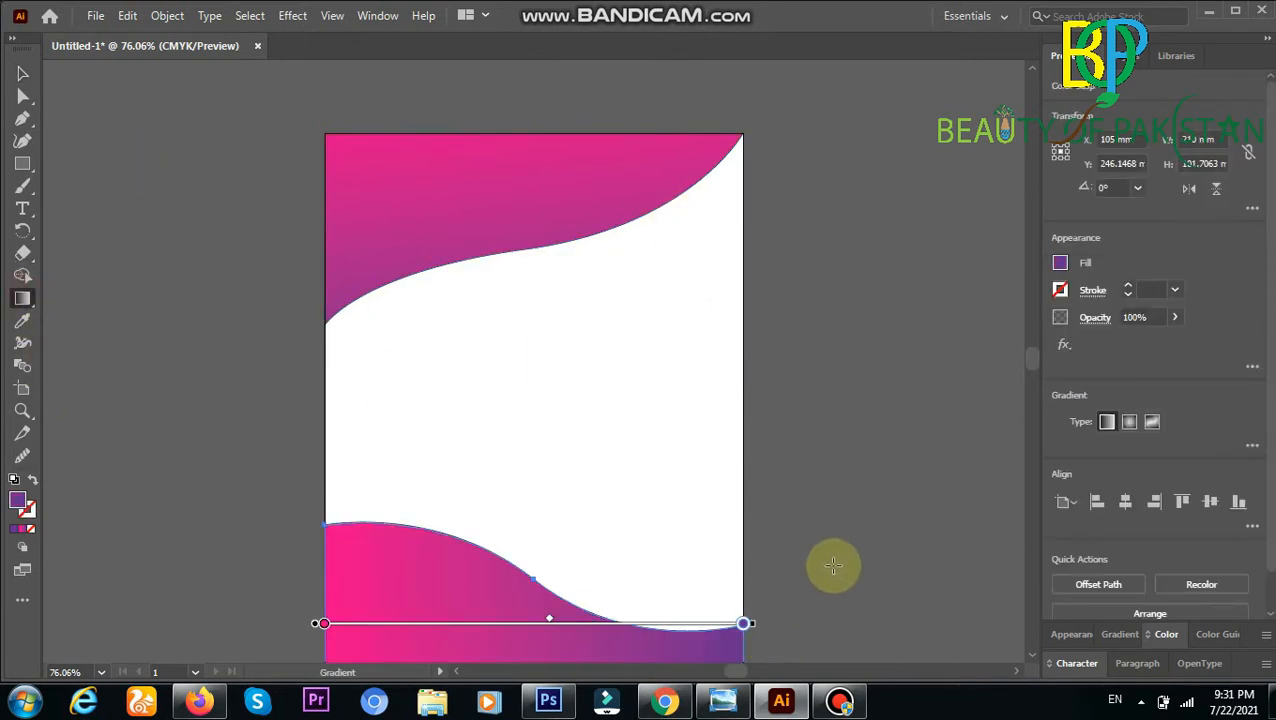
{"action": "left_click", "coordinate": [1252, 445]}
{"action": "double_click", "coordinate": [1060, 592]}
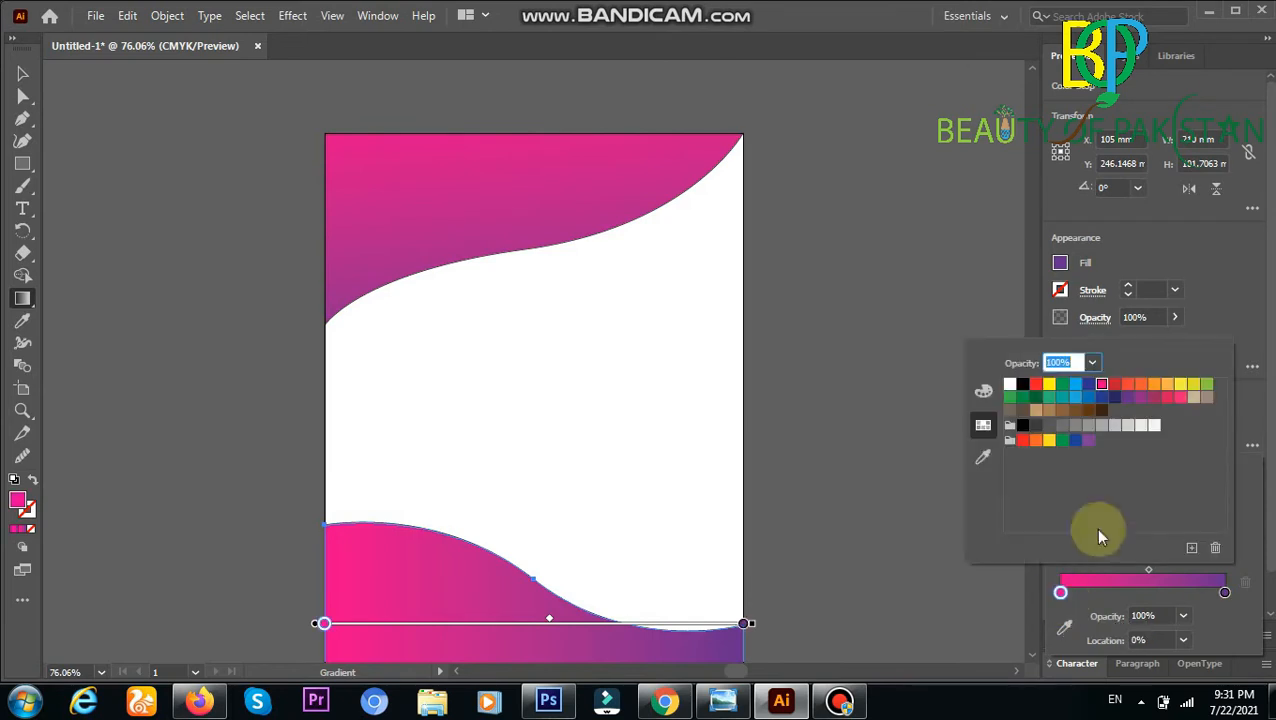
{"action": "left_click", "coordinate": [24, 73]}
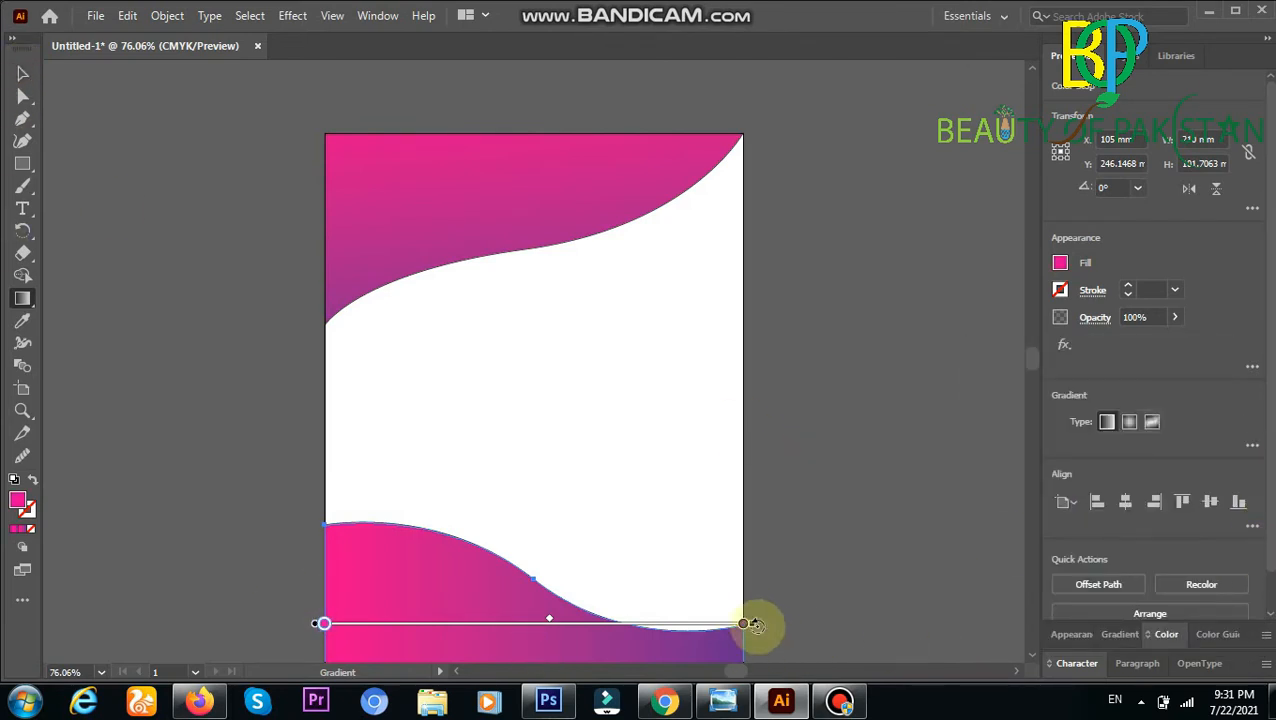
Turn the lower shape's gradient vertical, with pink at the wave edge fading to purple toward the page bottom.
{"action": "left_click_drag", "start_coordinate": [749, 622], "coordinate": [326, 647]}
{"action": "left_click_drag", "start_coordinate": [533, 580], "coordinate": [533, 471]}
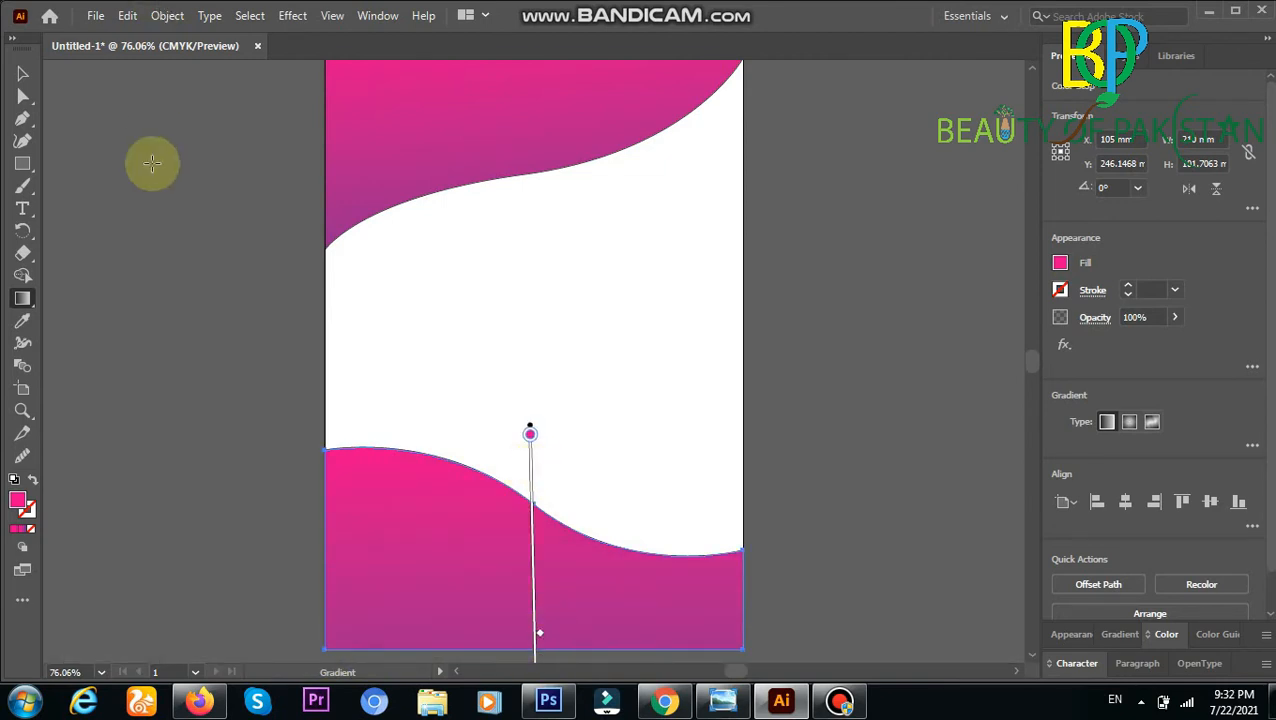
{"action": "left_click", "coordinate": [22, 73]}
{"action": "left_click", "coordinate": [767, 418]}
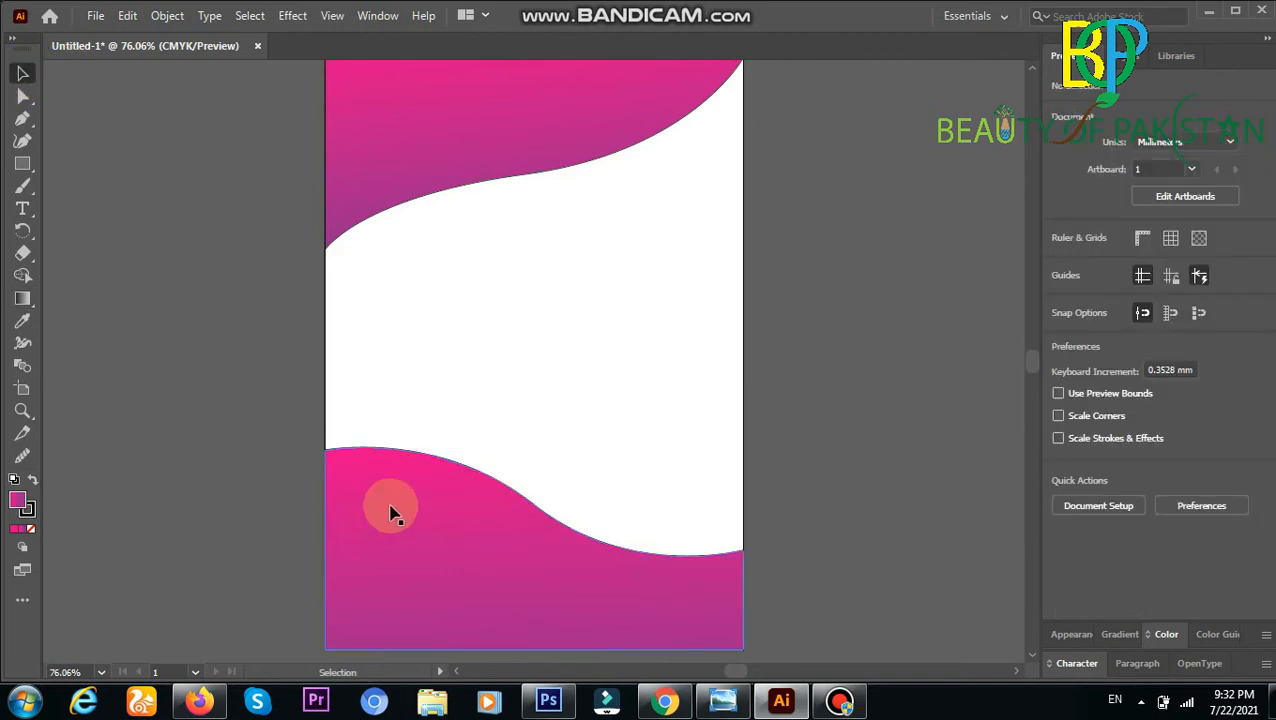
Stretch the lower wave shape upward to make it taller, keeping its base on the page's bottom edge.
{"action": "left_click", "coordinate": [530, 538]}
{"action": "left_click_drag", "start_coordinate": [533, 447], "coordinate": [533, 375]}
{"action": "left_click", "coordinate": [845, 283]}
{"action": "left_click", "coordinate": [596, 140]}
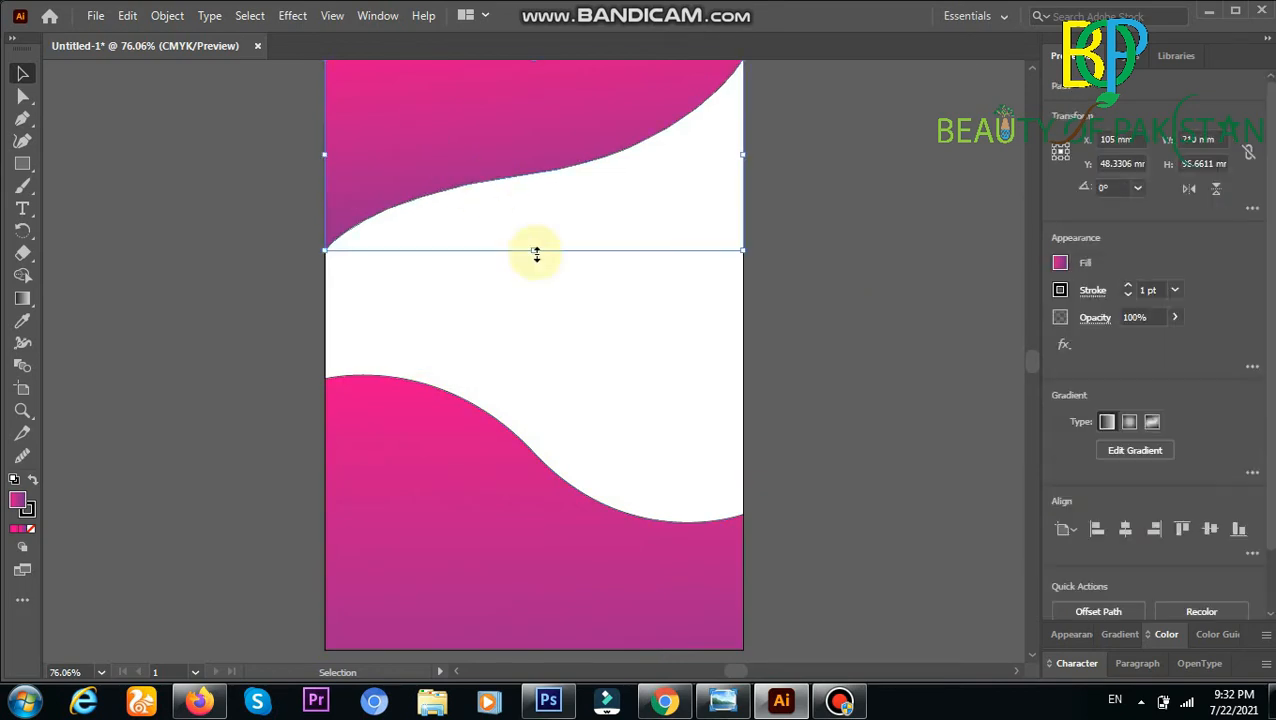
{"action": "mouse_move", "coordinate": [534, 251]}
{"action": "left_mouse_down"}
{"action": "mouse_move", "coordinate": [504, 282]}
{"action": "mouse_move", "coordinate": [518, 250]}
{"action": "left_mouse_up"}
{"action": "left_click", "coordinate": [822, 178]}
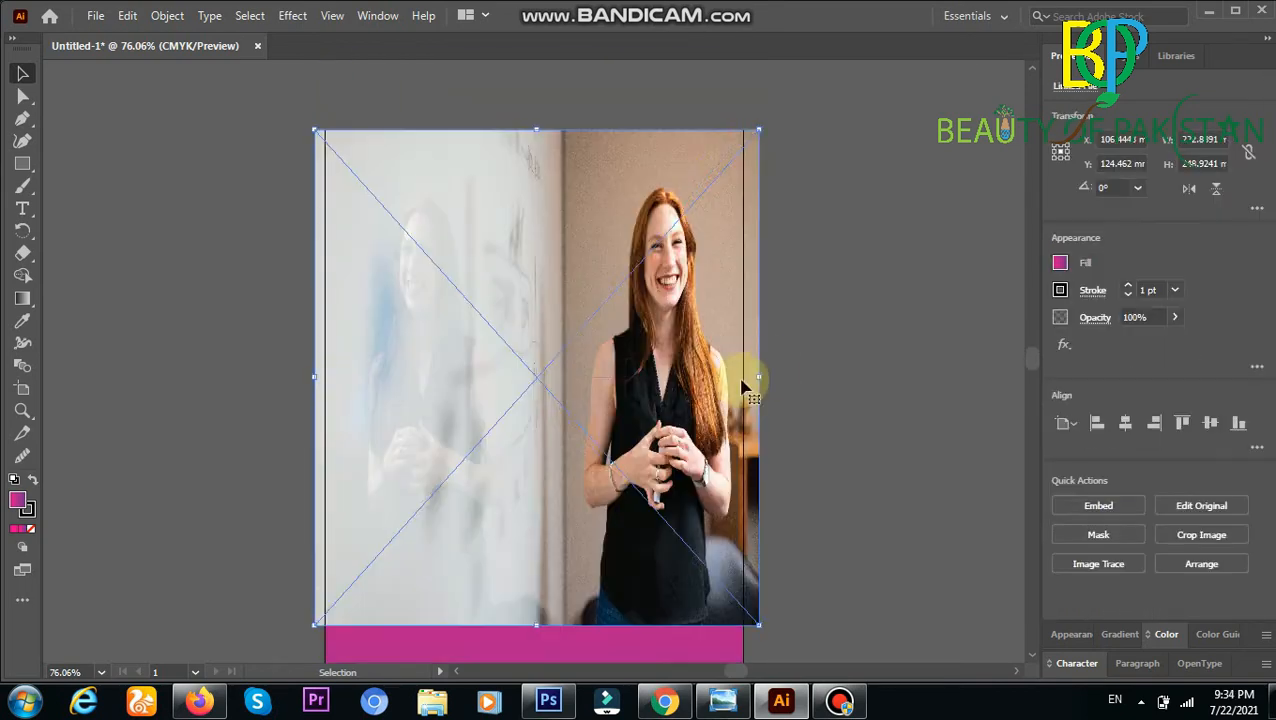
Fit the placed photo of the woman to the page width and send it to the back, behind both wave shapes.
{"action": "left_click_drag", "start_coordinate": [749, 379], "coordinate": [743, 372]}
{"action": "left_click_drag", "start_coordinate": [310, 373], "coordinate": [330, 379]}
{"action": "right_click", "coordinate": [552, 466]}
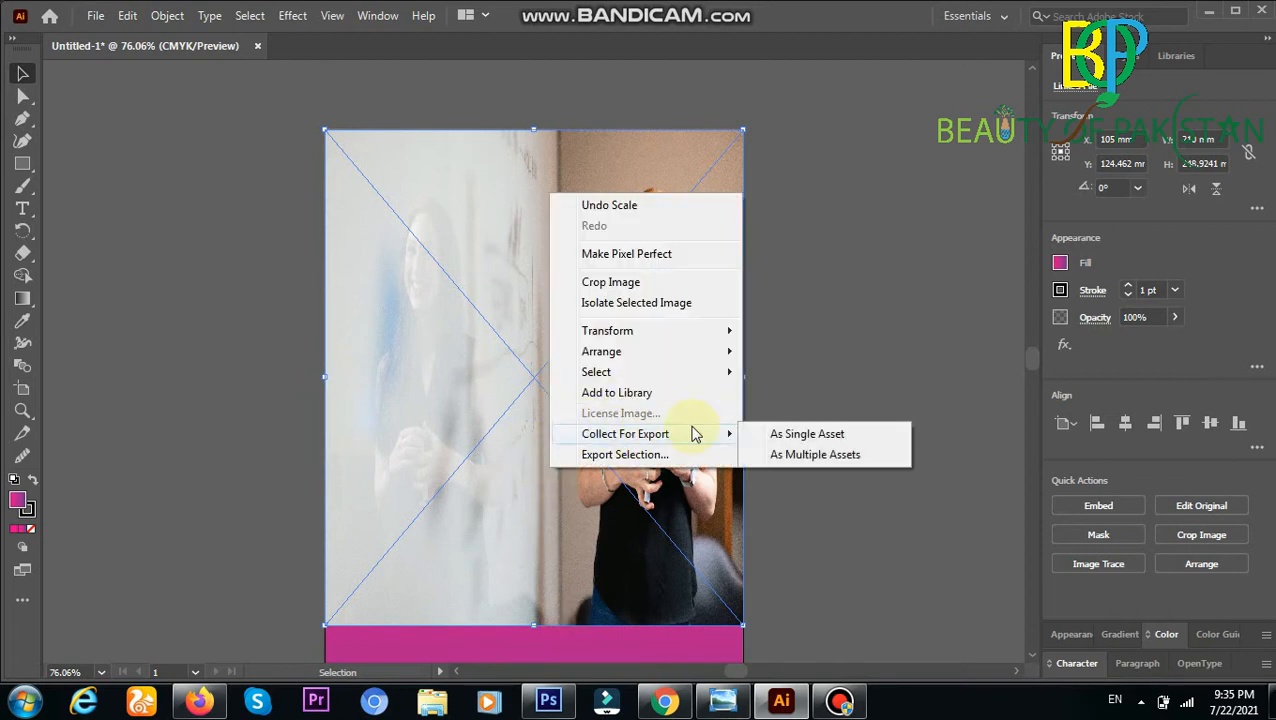
{"action": "mouse_move", "coordinate": [680, 342]}
{"action": "left_click", "coordinate": [783, 412]}
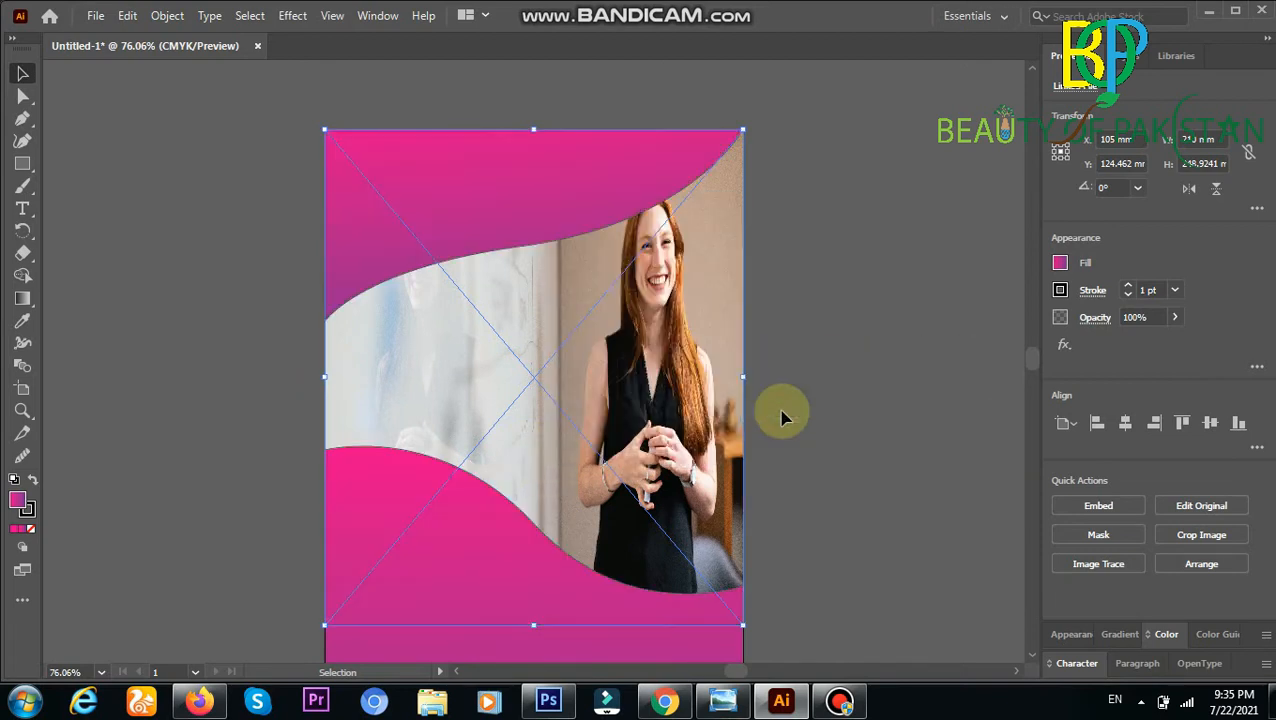
Nudge the photo to line up with the page top and reduce its height to about 234 mm from the bottom.
{"action": "key", "text": "Up"}
{"action": "key", "text": "Up"}
{"action": "key", "text": "Up"}
{"action": "key", "text": "Up"}
{"action": "key", "text": "Up"}
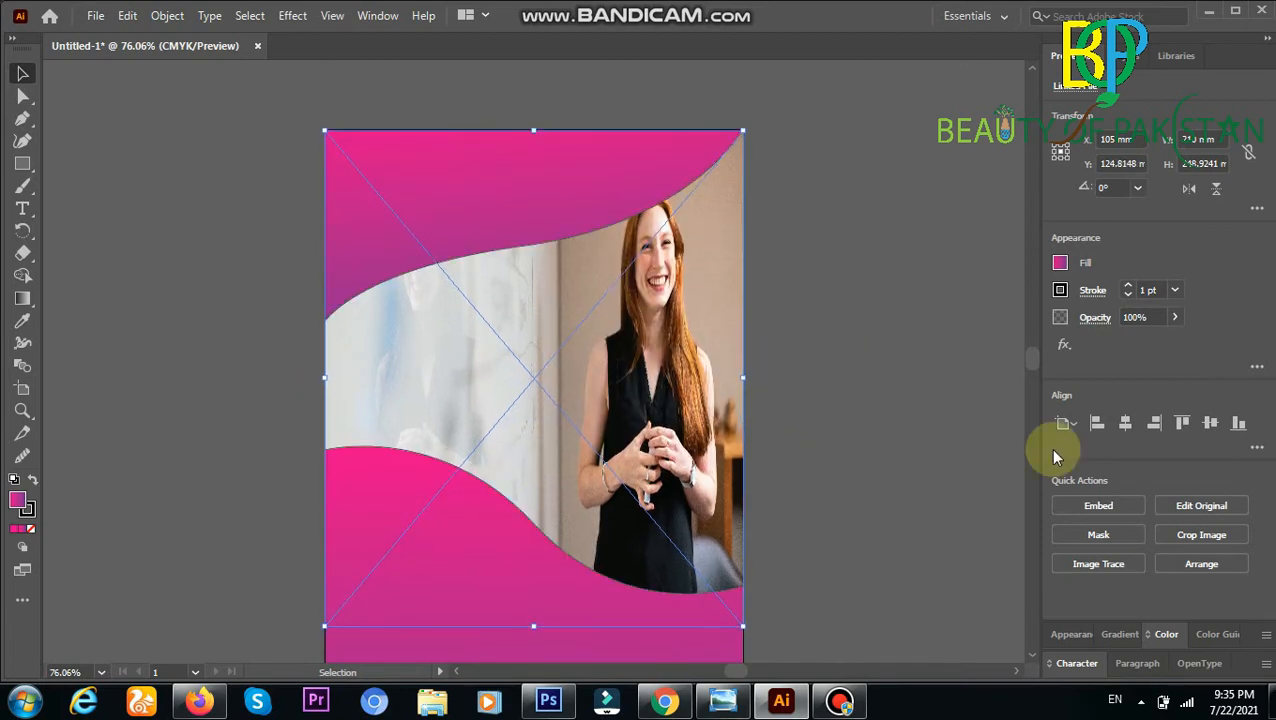
{"action": "left_click_drag", "start_coordinate": [533, 626], "coordinate": [540, 598]}
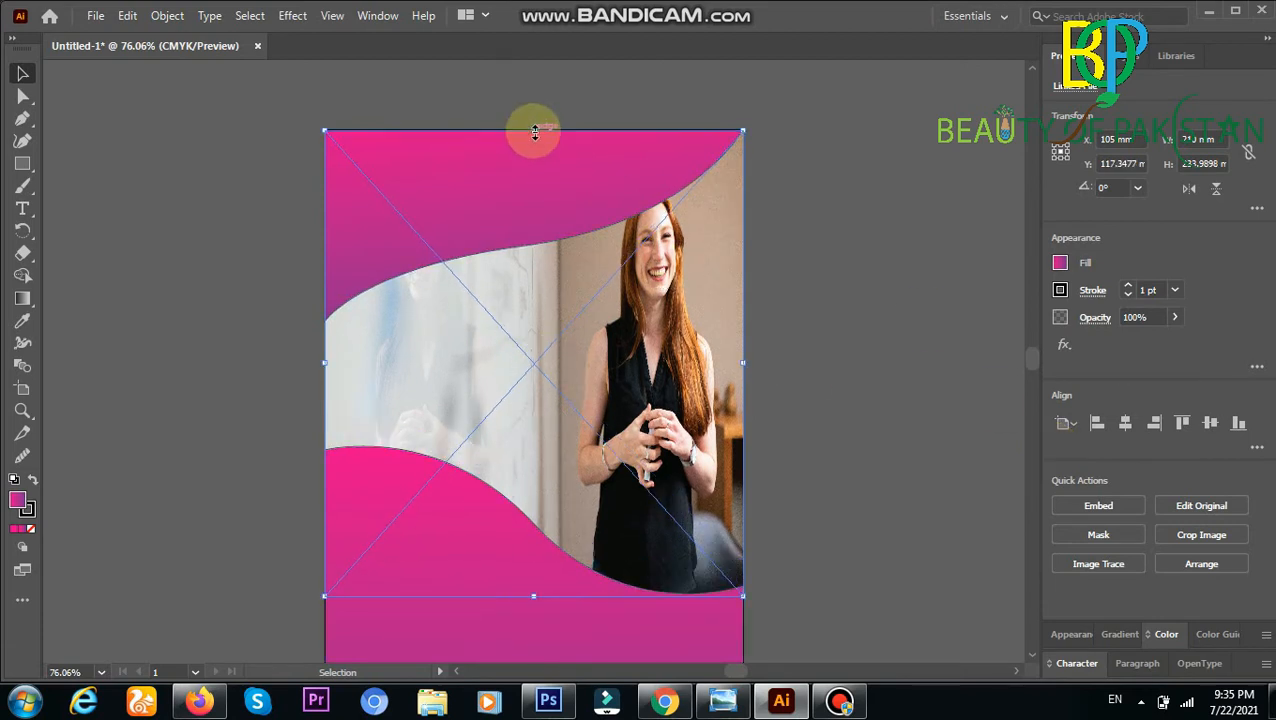
Compress the photo vertically by lowering its top edge below the page top, keeping its bottom edge in place.
{"action": "left_click_drag", "start_coordinate": [534, 131], "coordinate": [531, 205]}
{"action": "left_click", "coordinate": [816, 204]}
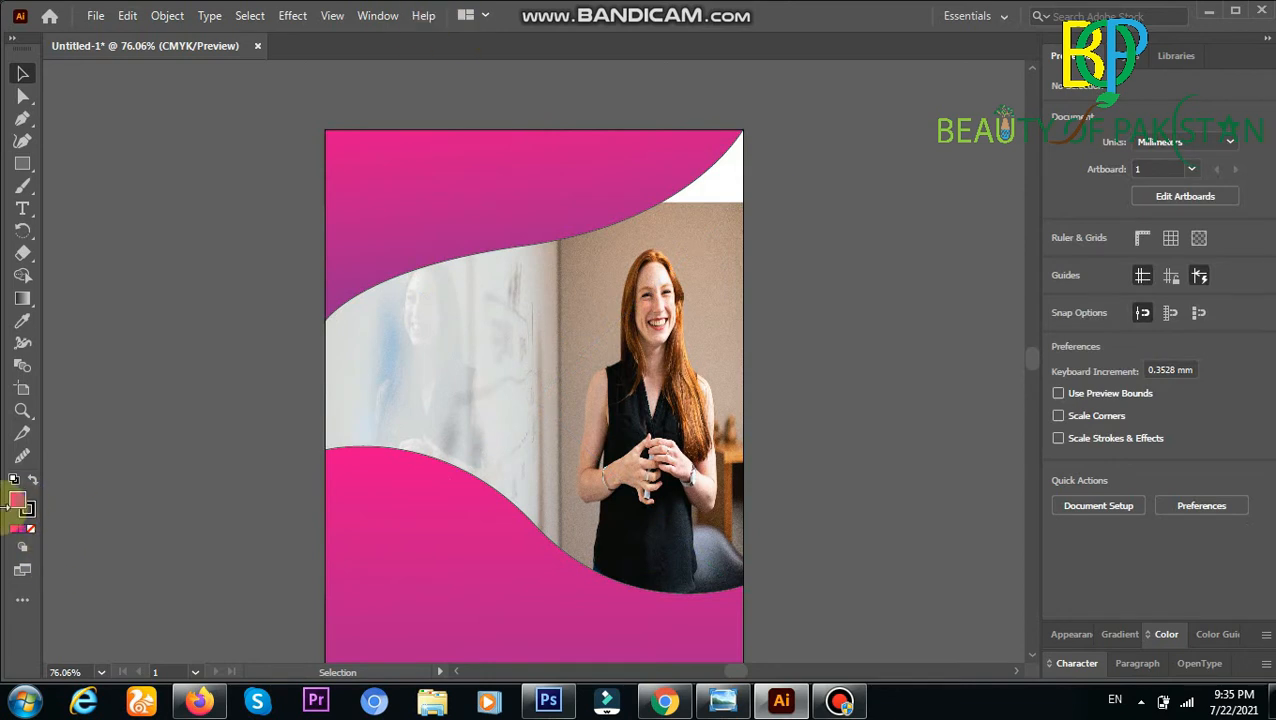
{"action": "left_click", "coordinate": [378, 515]}
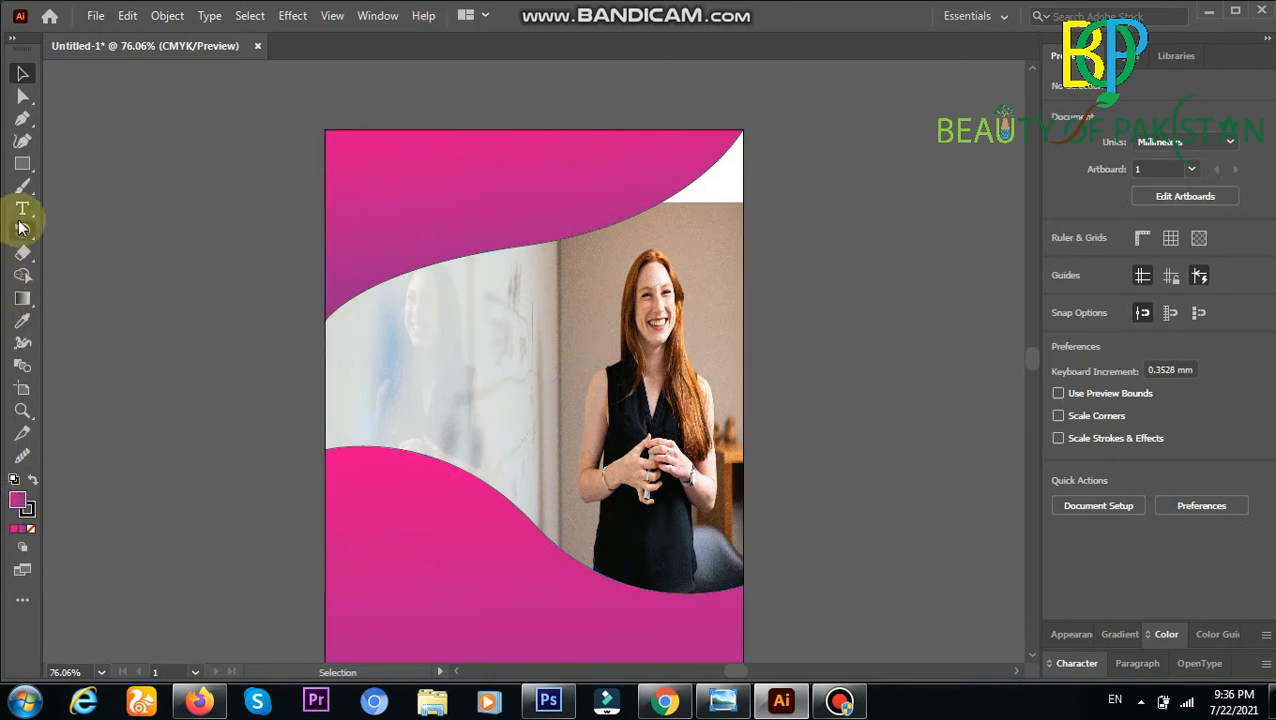
Draw a circle about 91 mm wide over the page's upper-right corner and try to trim its overhang with Shape Builder.
{"action": "left_click_drag", "start_coordinate": [23, 168], "coordinate": [80, 196]}
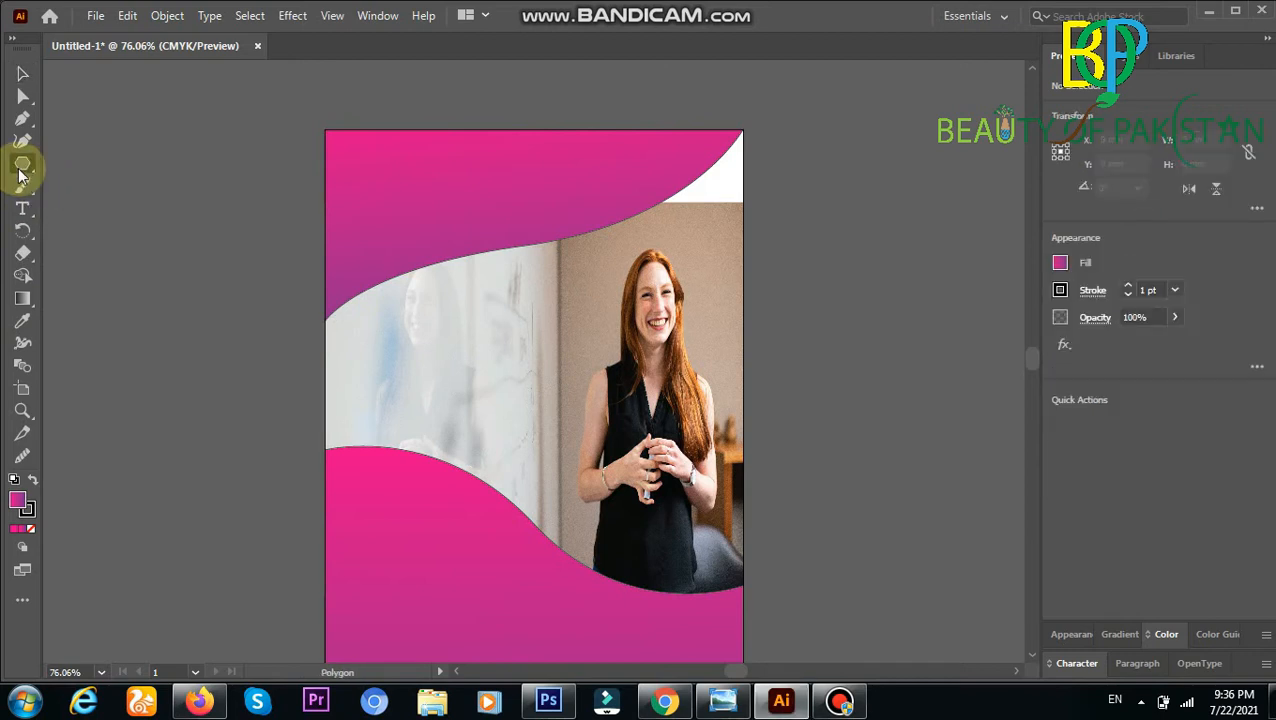
{"action": "left_click_drag", "start_coordinate": [587, 68], "coordinate": [758, 205]}
{"action": "left_click", "coordinate": [17, 75]}
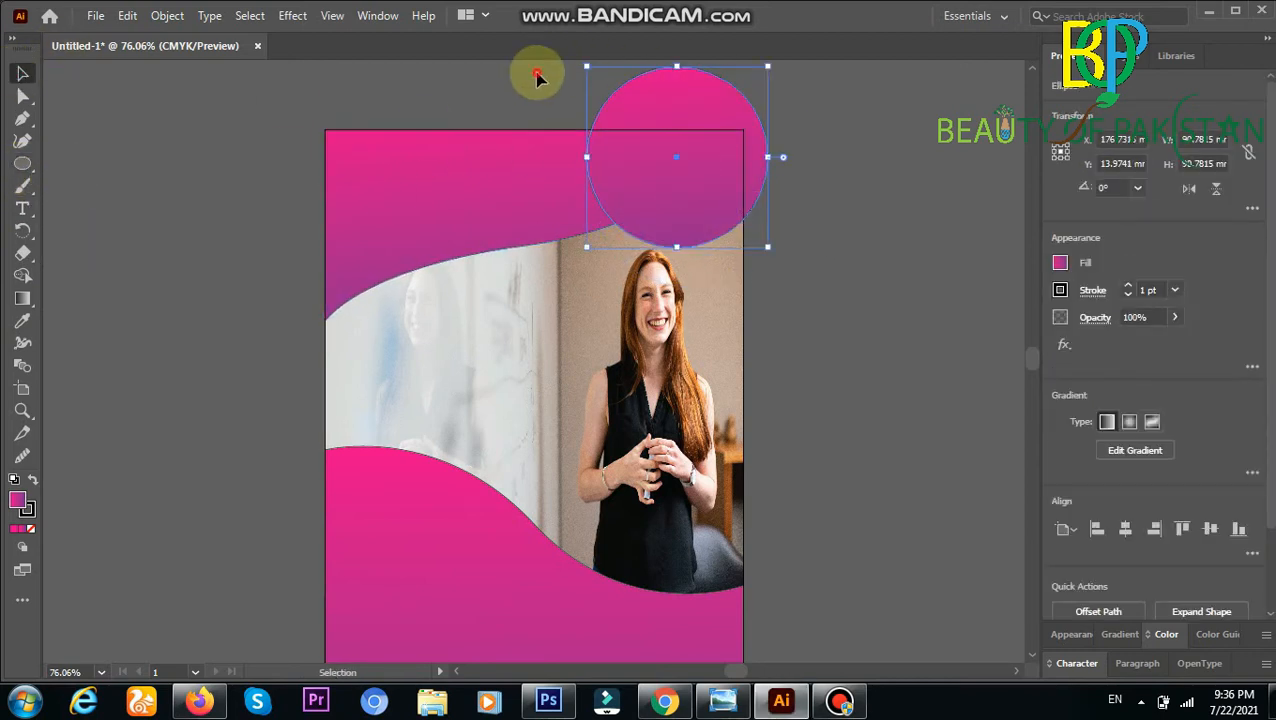
{"action": "left_click_drag", "start_coordinate": [541, 71], "coordinate": [778, 225]}
{"action": "left_click", "coordinate": [23, 277]}
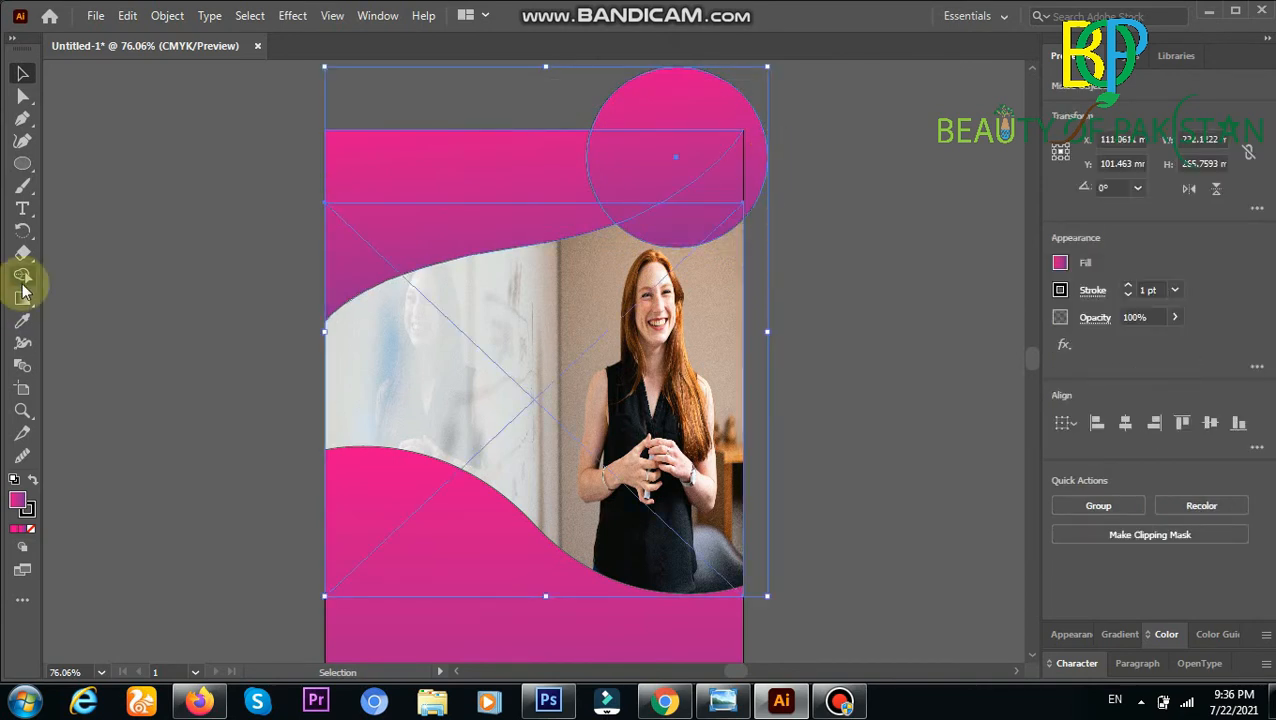
{"action": "mouse_move", "coordinate": [548, 94]}
{"action": "left_mouse_down"}
{"action": "mouse_move", "coordinate": [672, 102]}
{"action": "mouse_move", "coordinate": [576, 95]}
{"action": "left_mouse_up"}
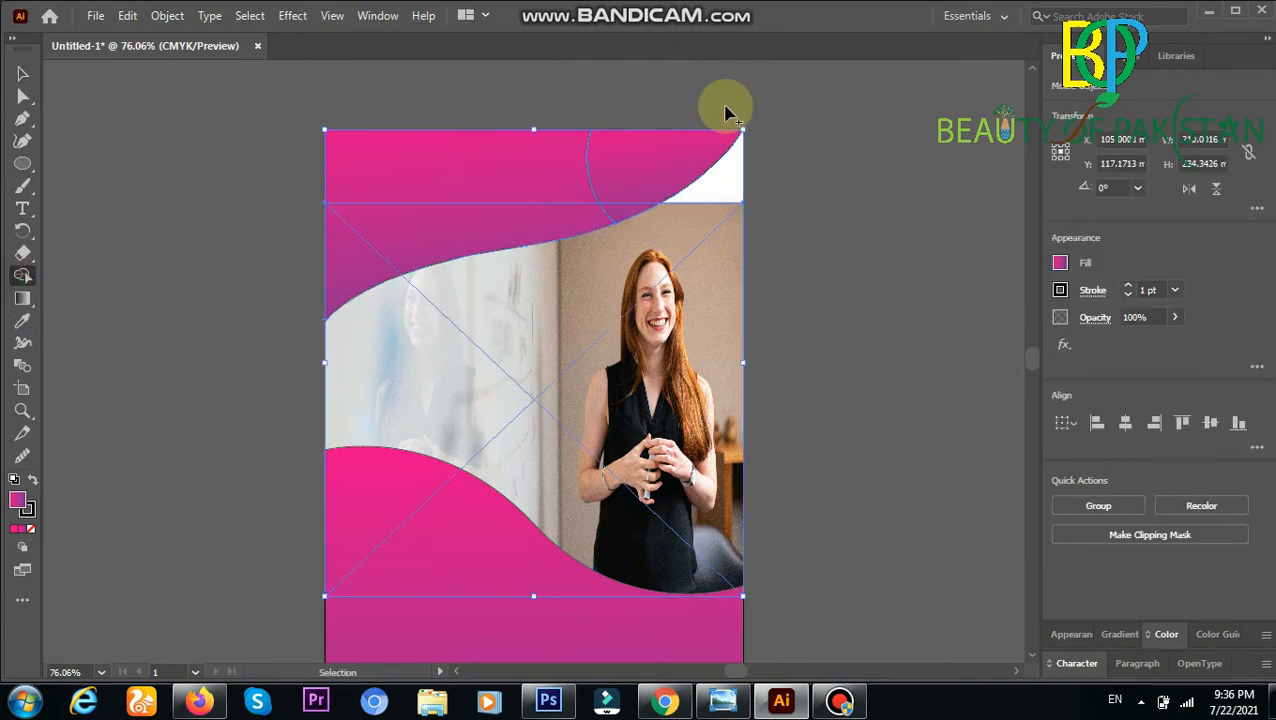
{"action": "key", "text": "ctrl+z"}
{"action": "left_click", "coordinate": [23, 72]}
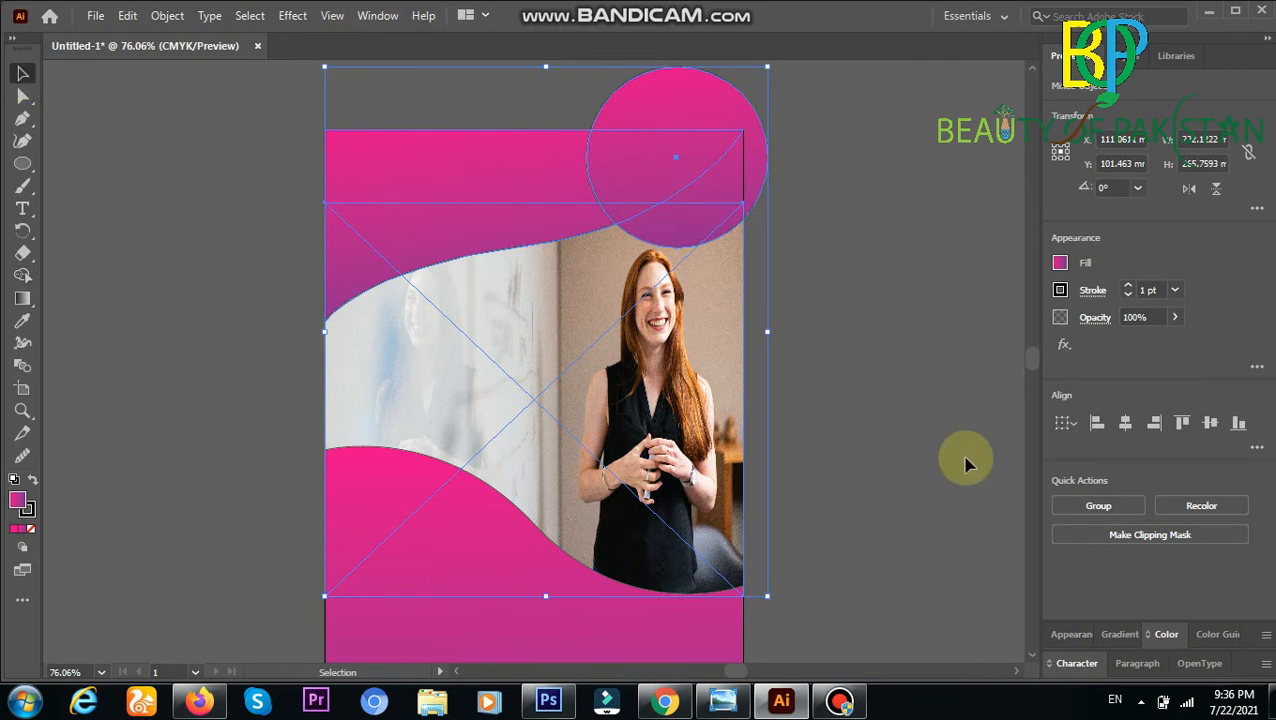
{"action": "left_click", "coordinate": [647, 210]}
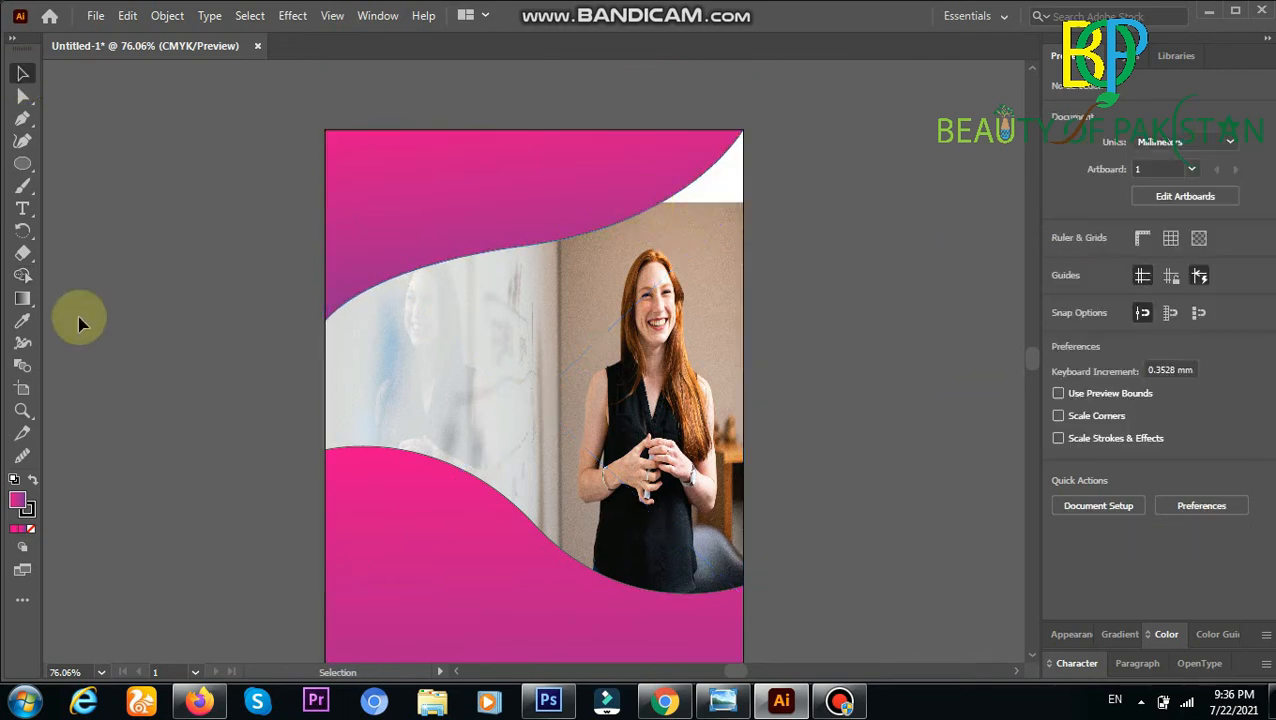
Create a narrow vertical rectangle 5.8 mm wide and 35.278 mm high on the pale area of the photo.
{"action": "left_click_drag", "start_coordinate": [23, 163], "coordinate": [52, 163]}
{"action": "left_click", "coordinate": [478, 270]}
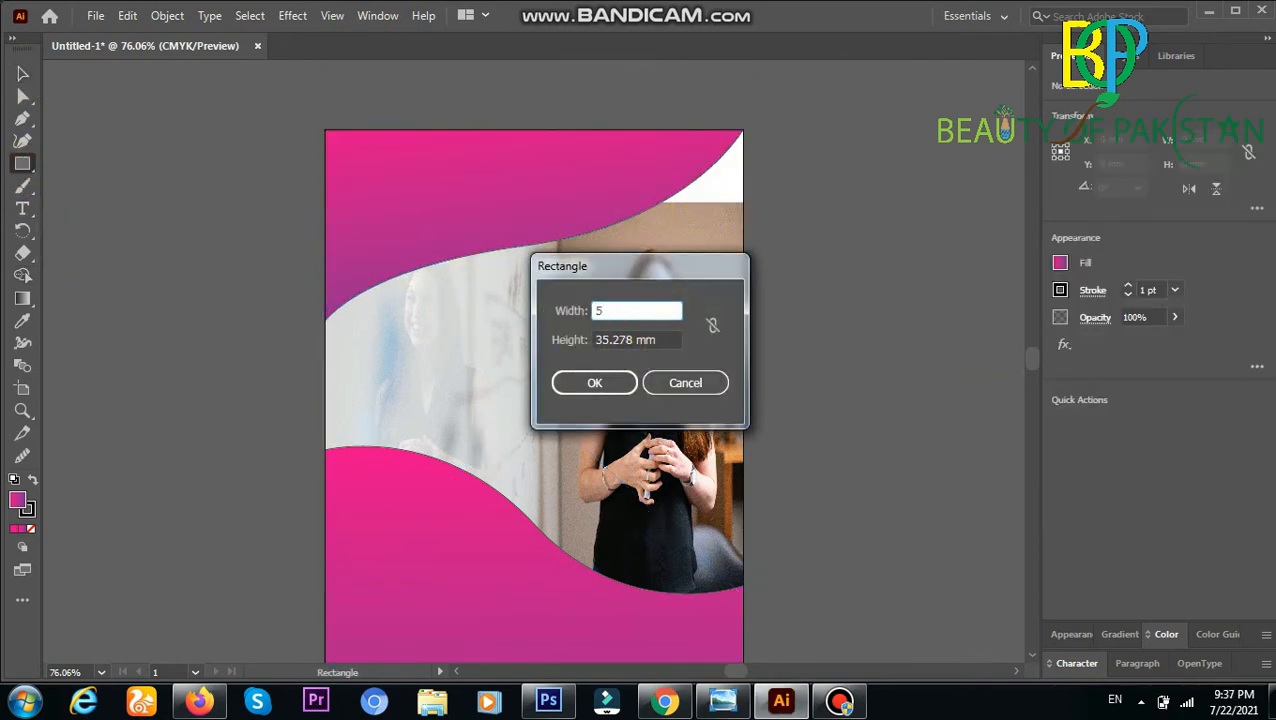
{"action": "type", "text": "5.8"}
{"action": "key", "text": "Tab"}
{"action": "type", "text": "m"}
{"action": "left_click", "coordinate": [639, 337]}
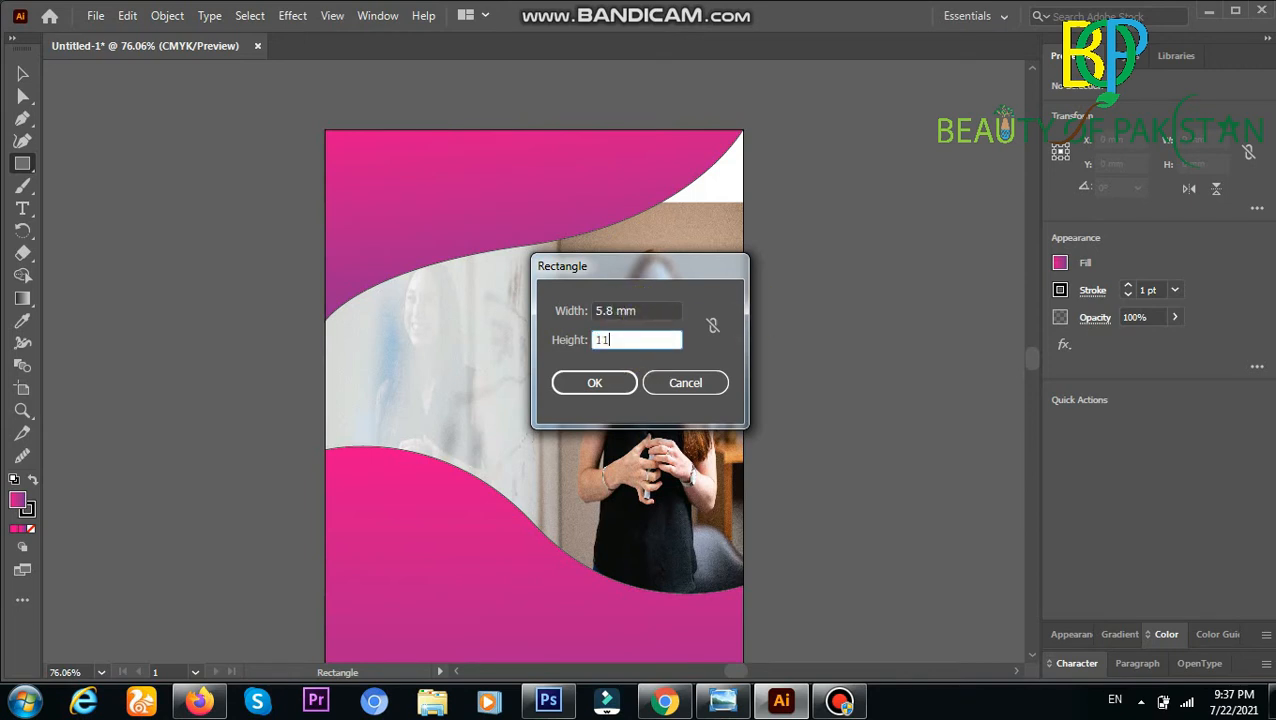
{"action": "left_click", "coordinate": [597, 384]}
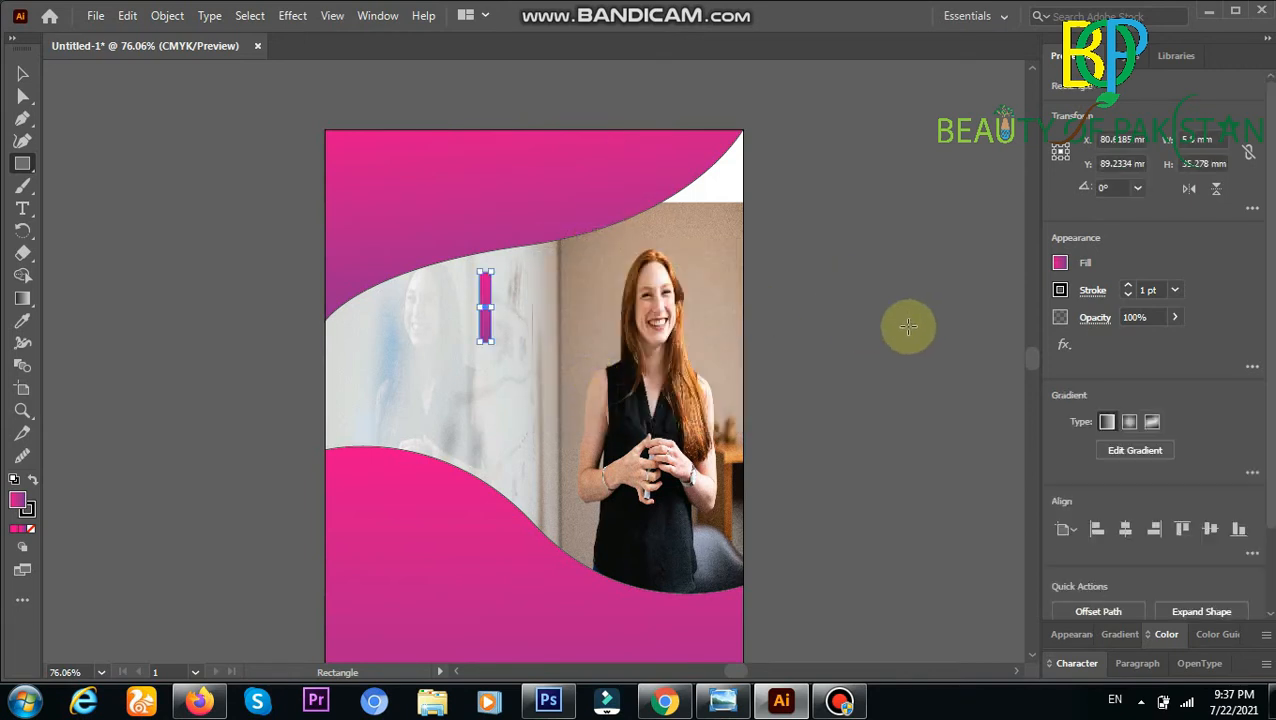
Draw a circle about 78 mm wide over the page's upper-right corner and try trimming it with Shape Builder.
{"action": "left_click_drag", "start_coordinate": [20, 165], "coordinate": [116, 171]}
{"action": "left_click_drag", "start_coordinate": [627, 77], "coordinate": [784, 233]}
{"action": "left_click", "coordinate": [22, 275]}
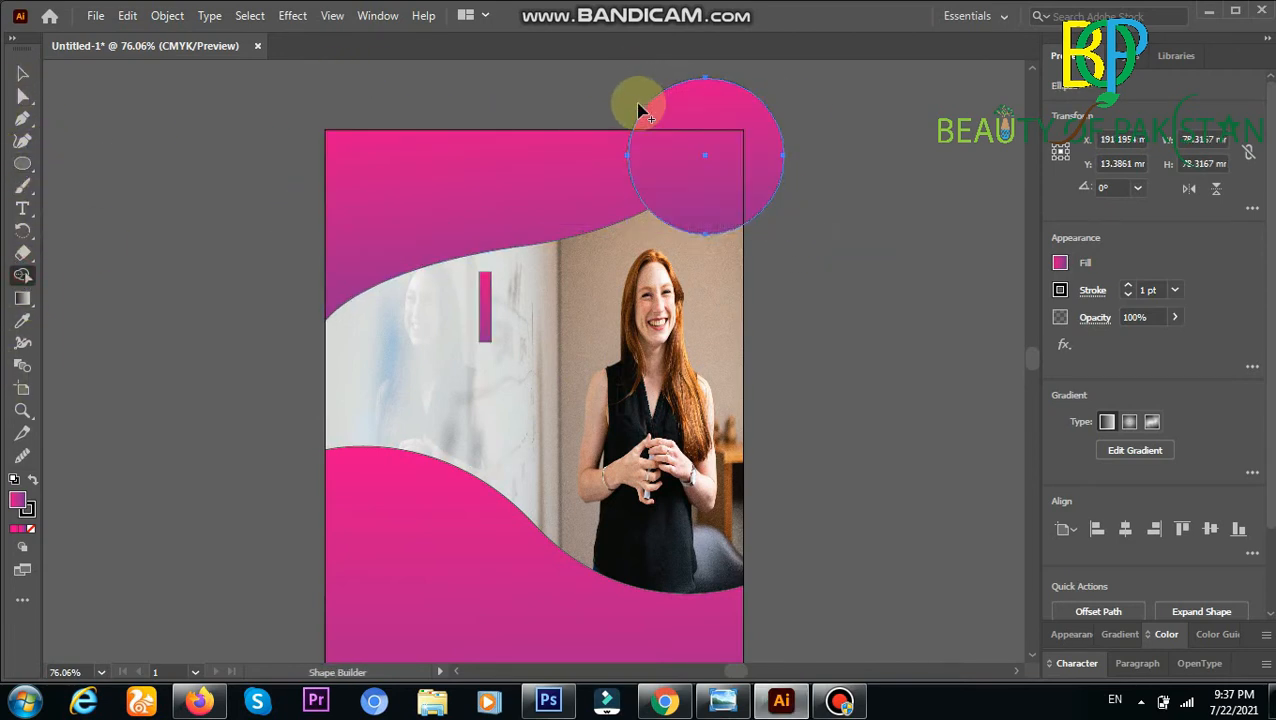
{"action": "left_click", "coordinate": [738, 100], "text": "alt"}
{"action": "key", "text": "ctrl+z"}
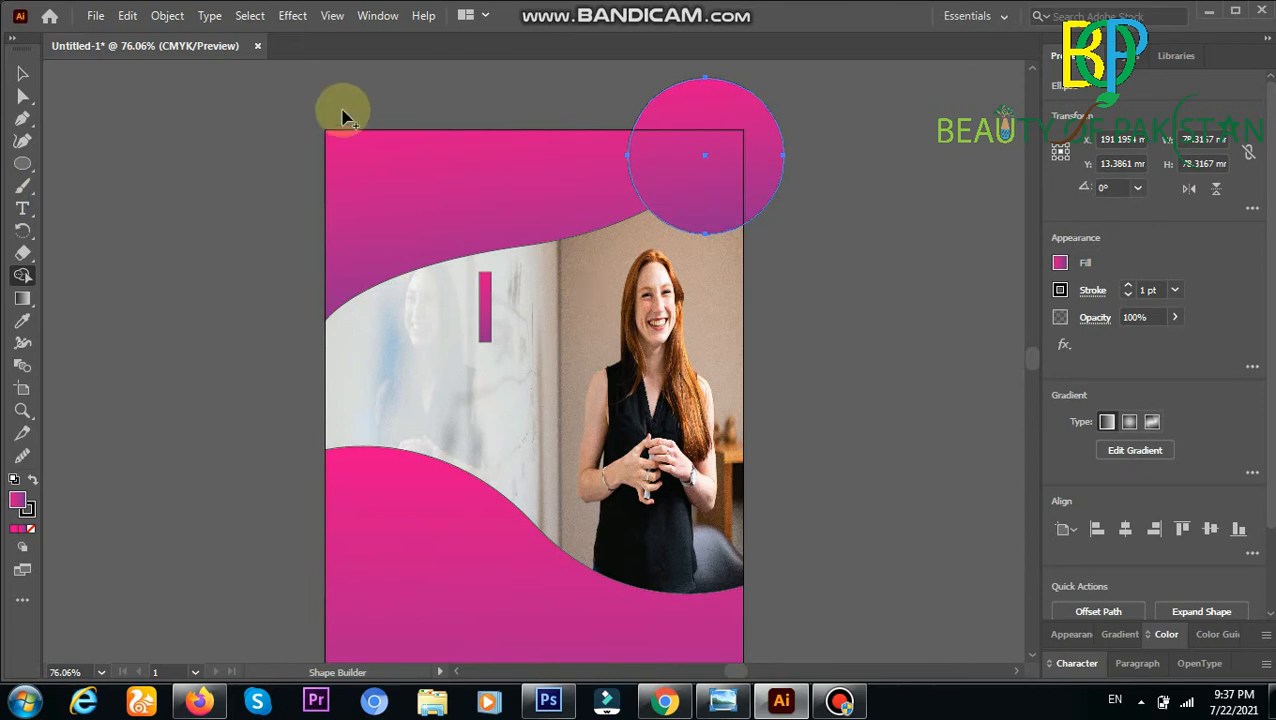
Draw a rectangle 210 mm wide and about 61 mm high across the top of the page.
{"action": "left_click_drag", "start_coordinate": [22, 163], "coordinate": [70, 147]}
{"action": "left_click_drag", "start_coordinate": [355, 128], "coordinate": [743, 250]}
{"action": "left_click", "coordinate": [22, 275]}
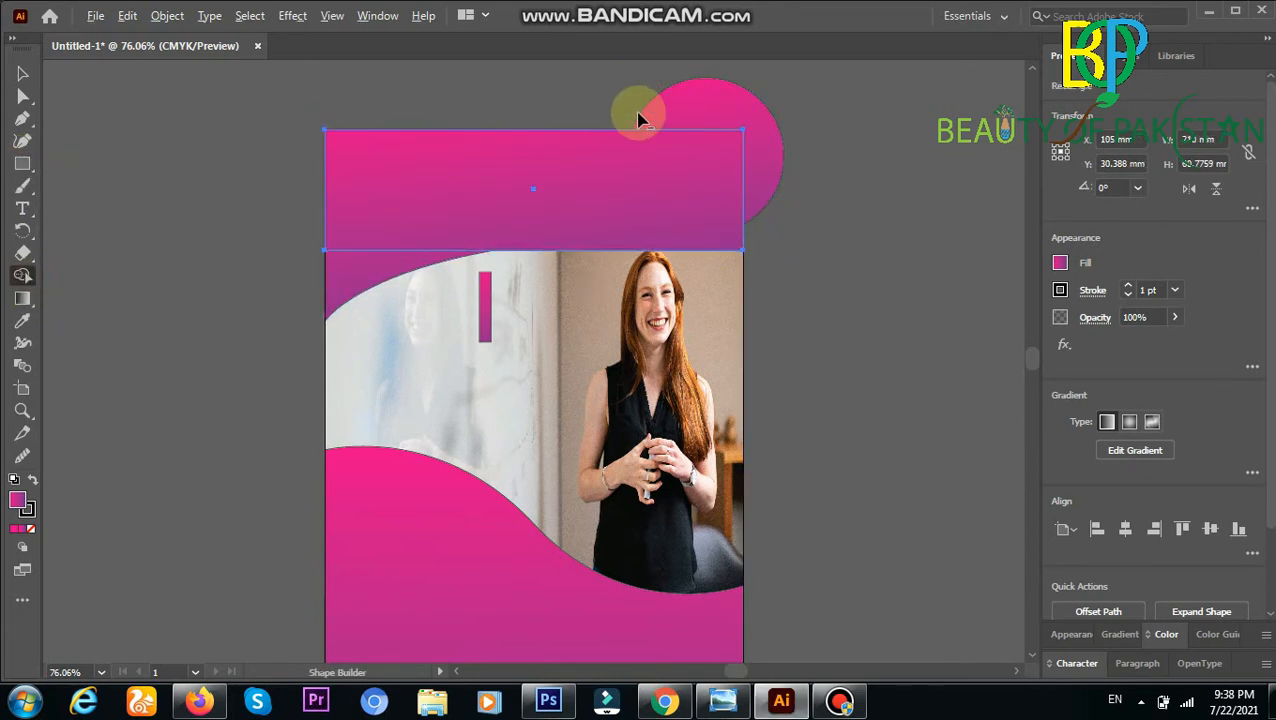
{"action": "left_click_drag", "start_coordinate": [763, 147], "coordinate": [808, 175]}
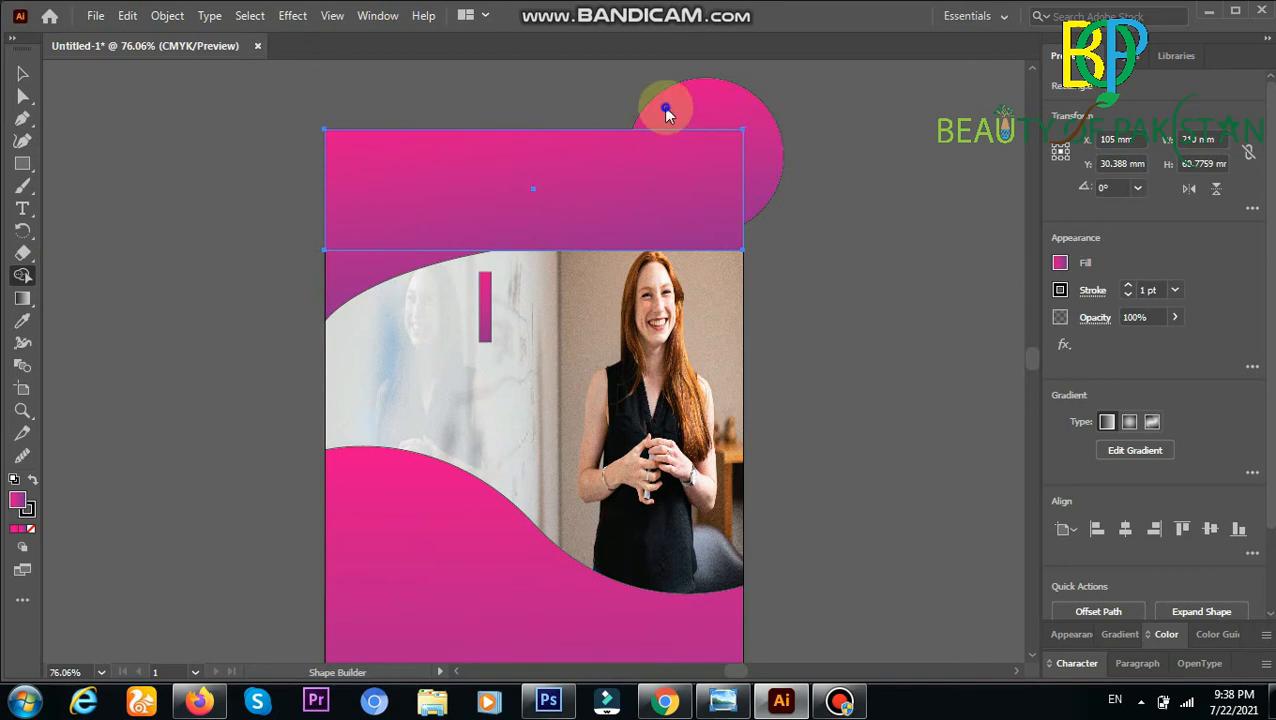
Bring the circle forward so it lies in front of the rectangle across the page top.
{"action": "right_click", "coordinate": [665, 108]}
{"action": "mouse_move", "coordinate": [840, 452]}
{"action": "left_click", "coordinate": [922, 450]}
{"action": "right_click", "coordinate": [709, 102]}
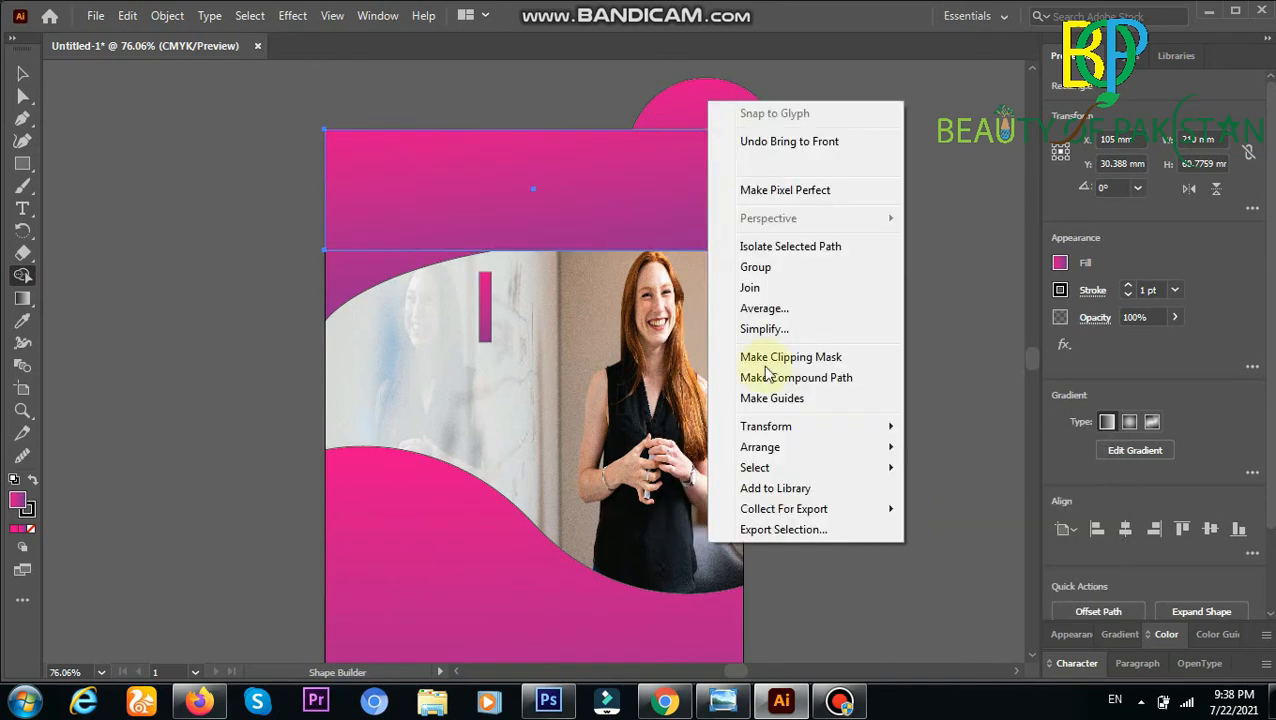
{"action": "left_click", "coordinate": [683, 94]}
{"action": "left_click", "coordinate": [22, 73]}
{"action": "left_click", "coordinate": [746, 114]}
{"action": "right_click", "coordinate": [745, 106]}
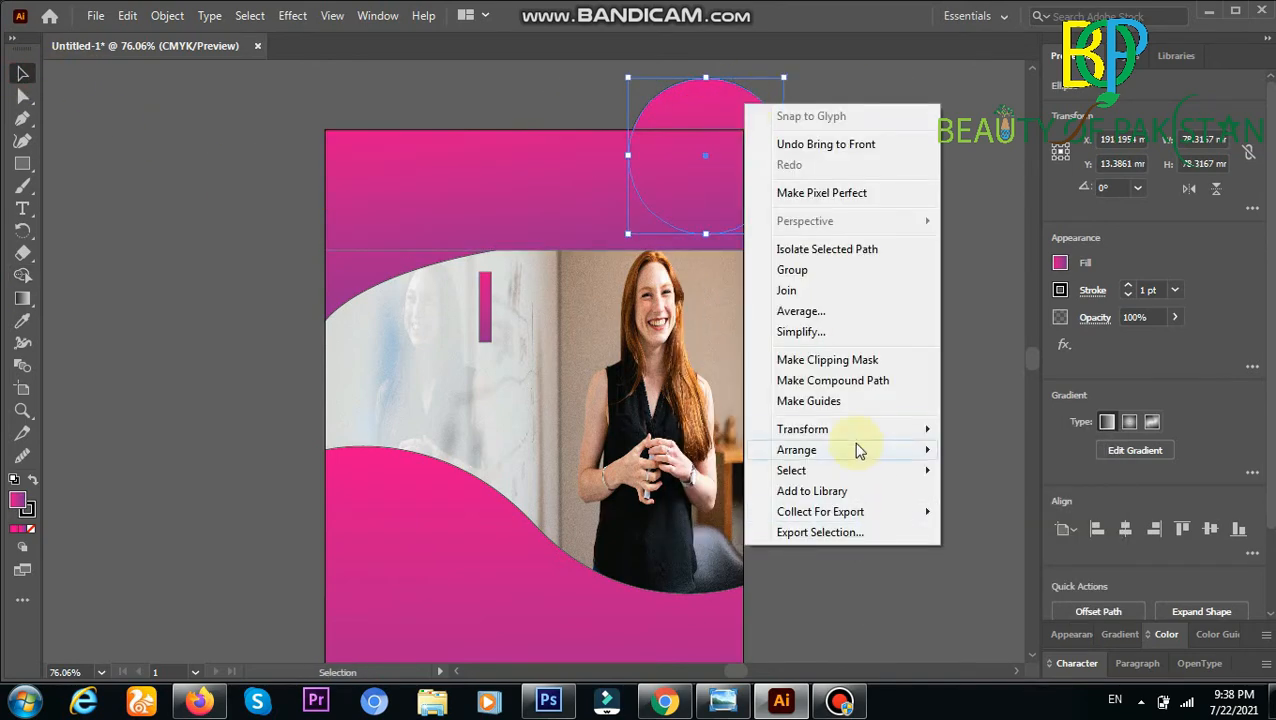
{"action": "mouse_move", "coordinate": [857, 450]}
{"action": "left_click", "coordinate": [985, 474]}
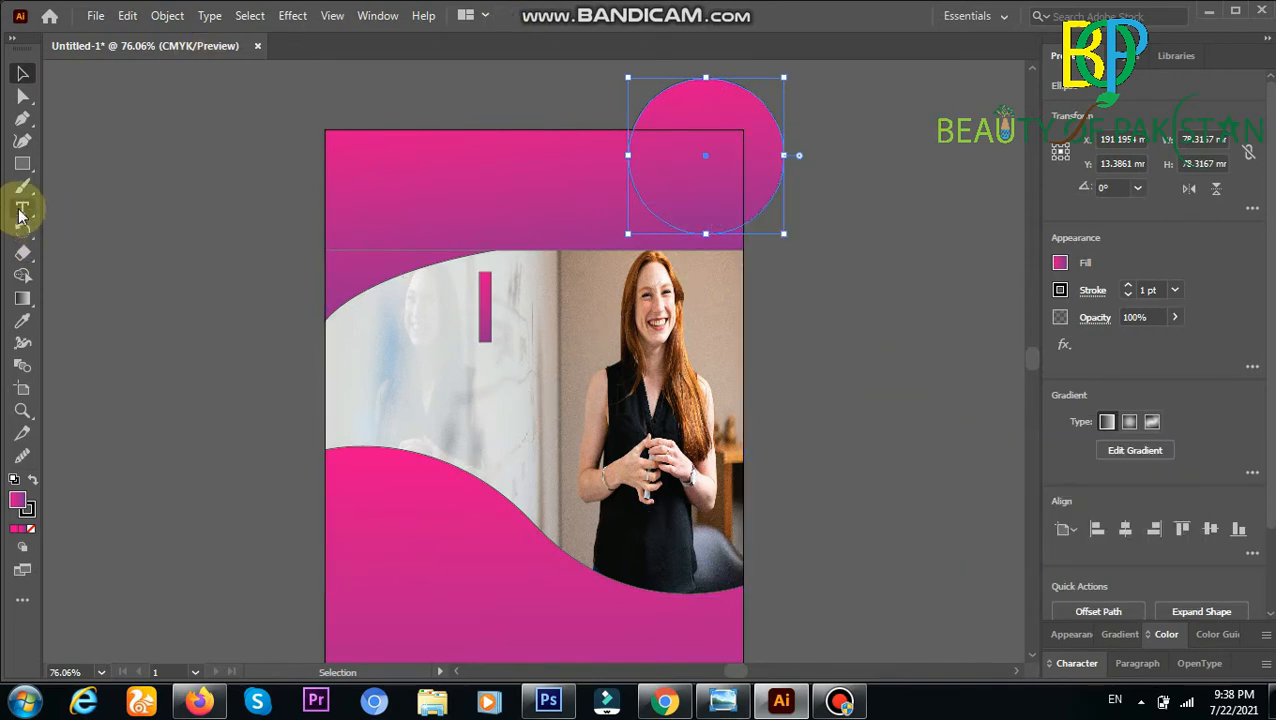
Try to trim the circle's overhang with Shape Builder while only the circle is selected.
{"action": "left_click", "coordinate": [22, 275]}
{"action": "mouse_move", "coordinate": [614, 101]}
{"action": "left_mouse_down"}
{"action": "mouse_move", "coordinate": [717, 103]}
{"action": "mouse_move", "coordinate": [750, 118]}
{"action": "left_mouse_up"}
{"action": "key", "text": "ctrl+z"}
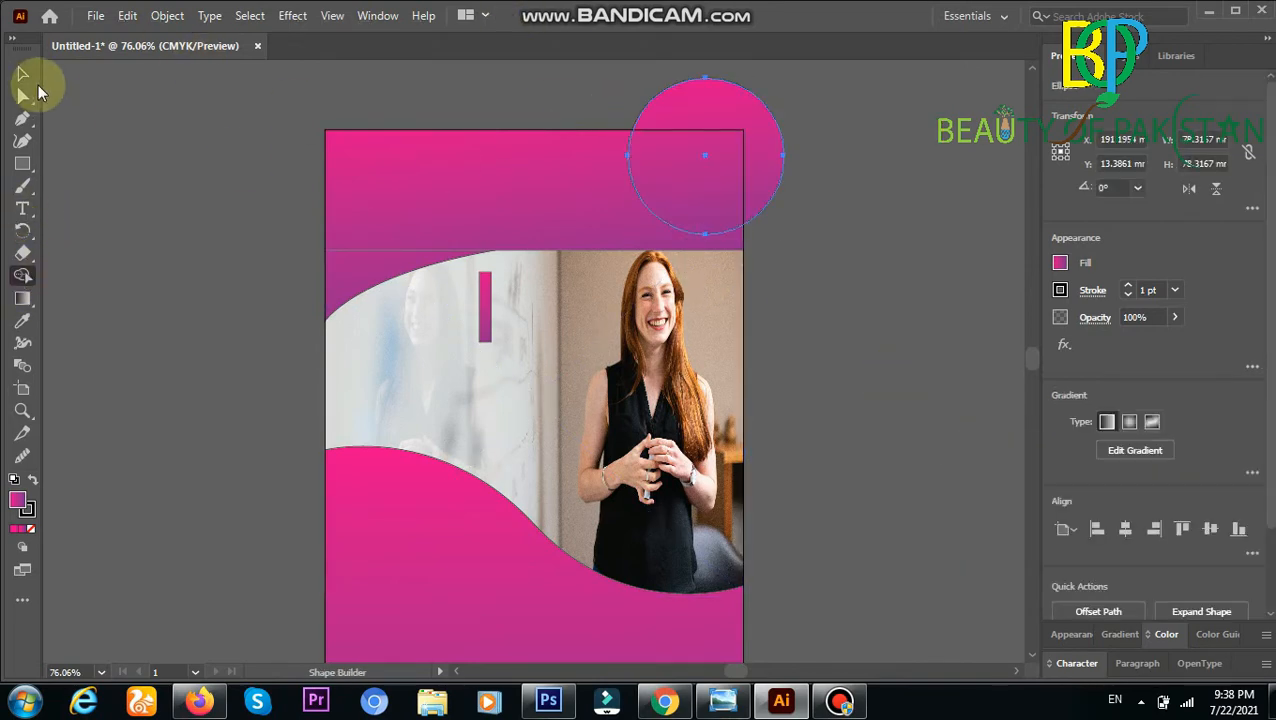
Select the circle, top rectangle and upper wave together, and remove the circle's parts outside the page with Shape Builder.
{"action": "left_click", "coordinate": [24, 76]}
{"action": "left_click_drag", "start_coordinate": [571, 84], "coordinate": [797, 192]}
{"action": "left_click", "coordinate": [22, 275]}
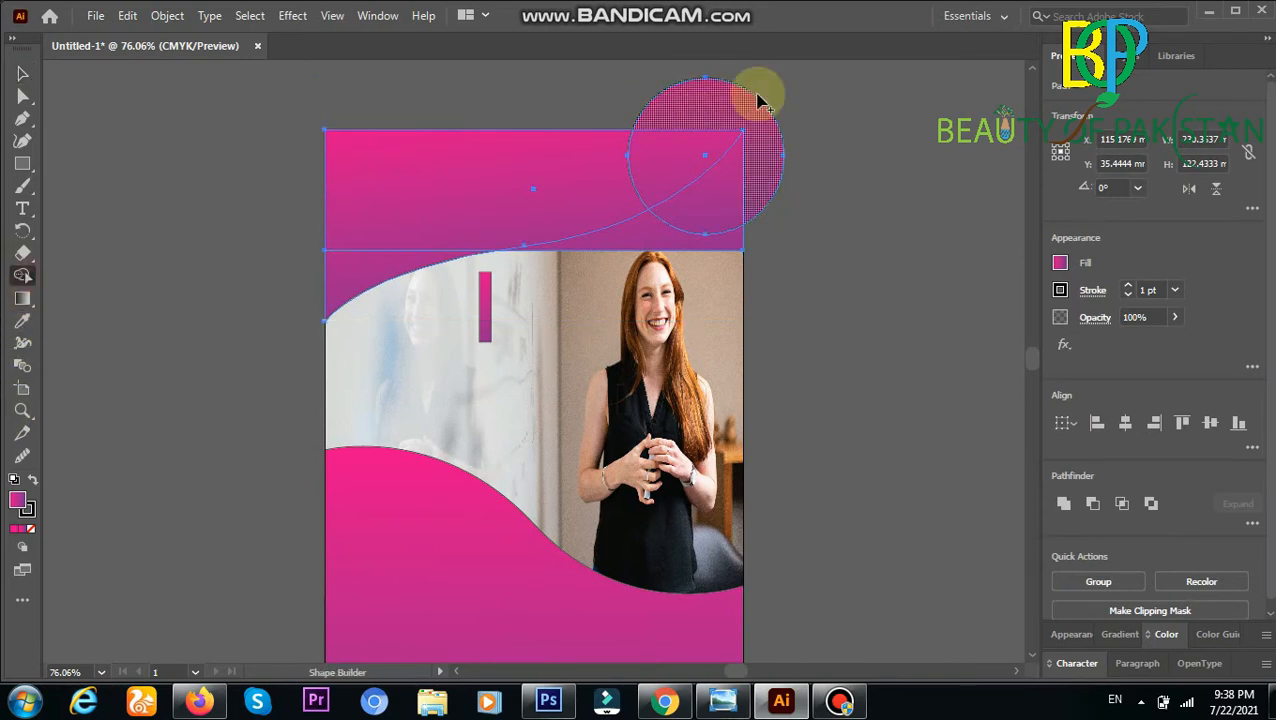
{"action": "left_click_drag", "start_coordinate": [757, 100], "coordinate": [672, 108]}
Delete the helper rectangle across the page top, keeping the upper wave and the corner circle segment.
{"action": "left_click", "coordinate": [24, 76]}
{"action": "left_click", "coordinate": [419, 179]}
{"action": "key", "text": "Delete"}
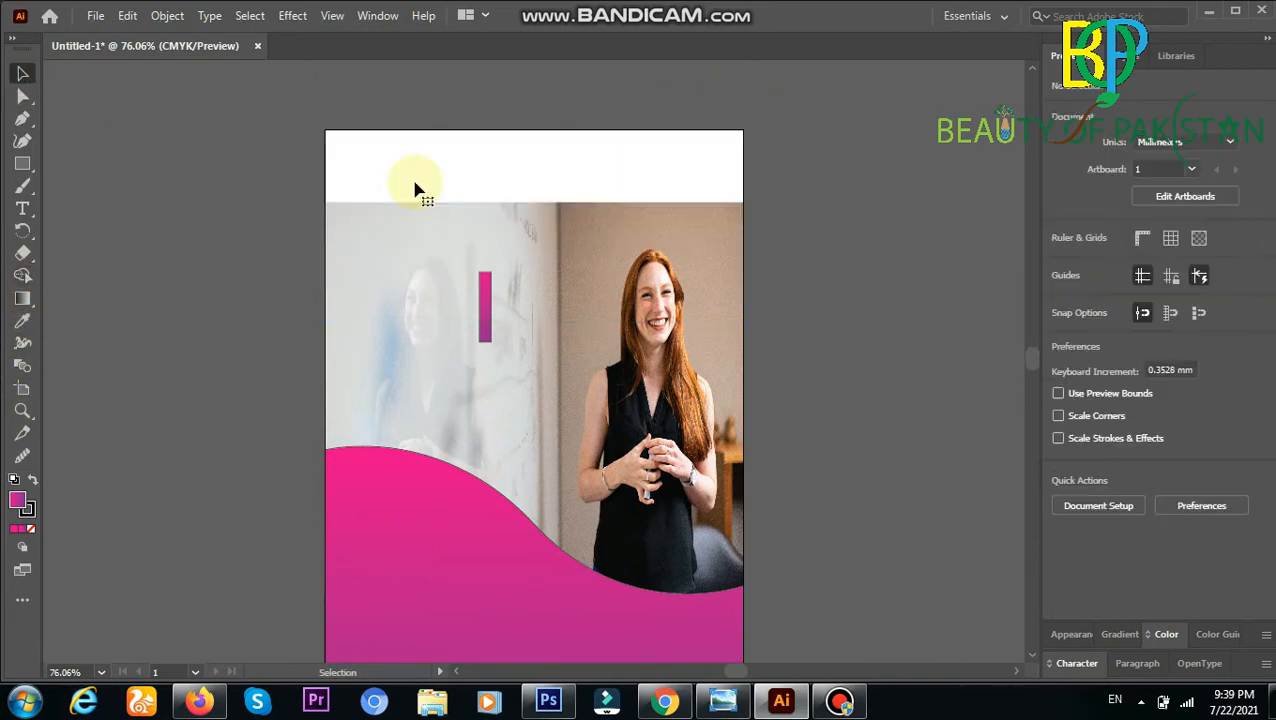
{"action": "key", "text": "ctrl+z"}
{"action": "left_click", "coordinate": [290, 258]}
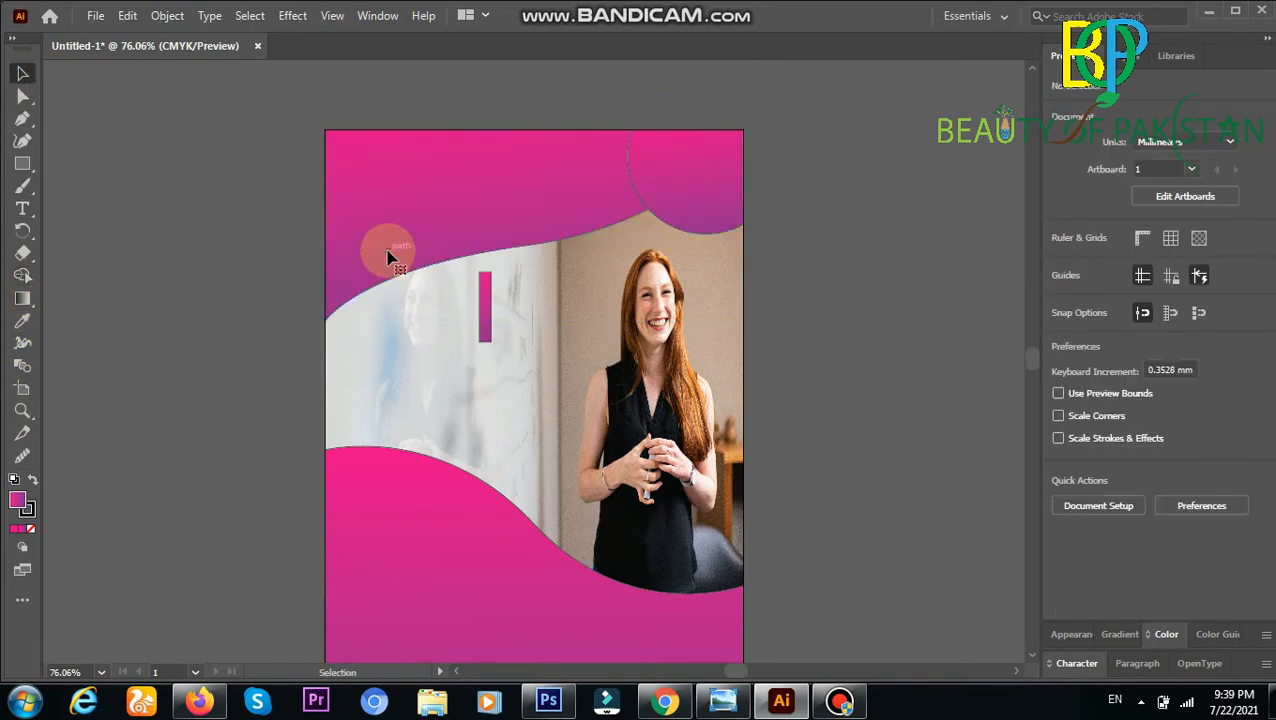
Remove the stroke from the circle segment in the page's upper-right corner.
{"action": "left_click", "coordinate": [692, 190]}
{"action": "left_click", "coordinate": [1089, 291]}
{"action": "left_click", "coordinate": [1068, 284]}
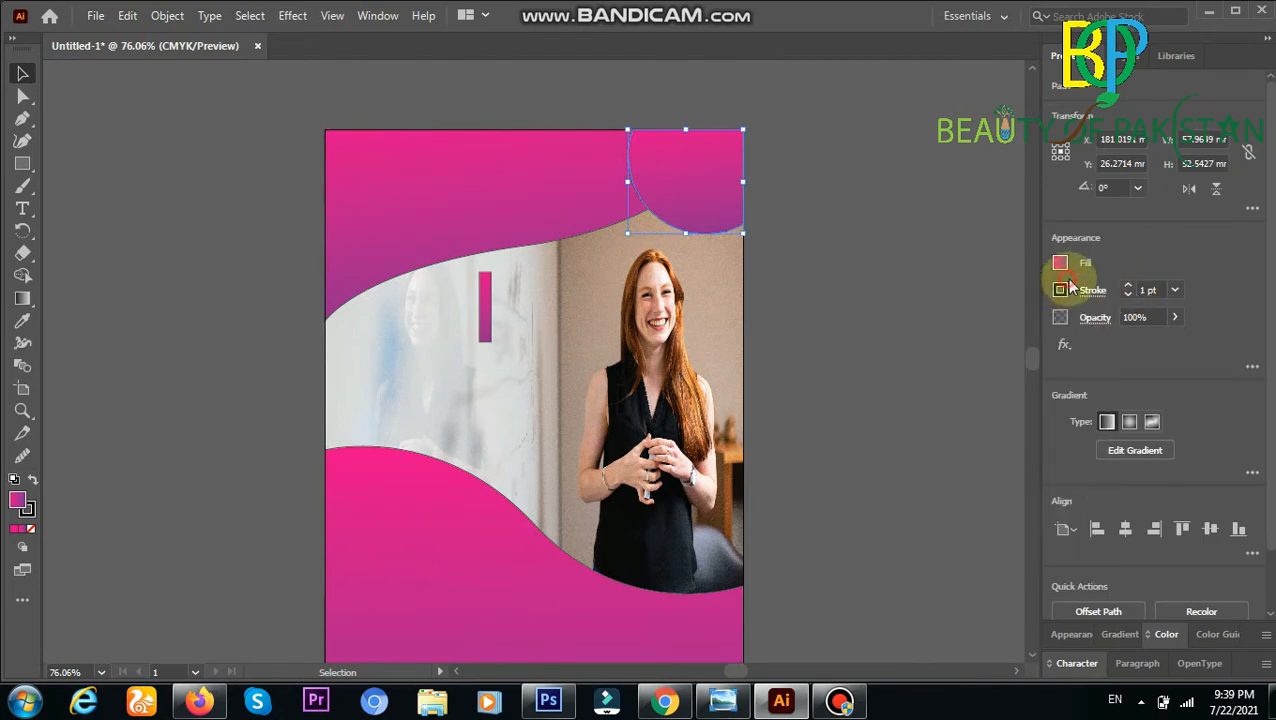
{"action": "left_click", "coordinate": [1061, 290]}
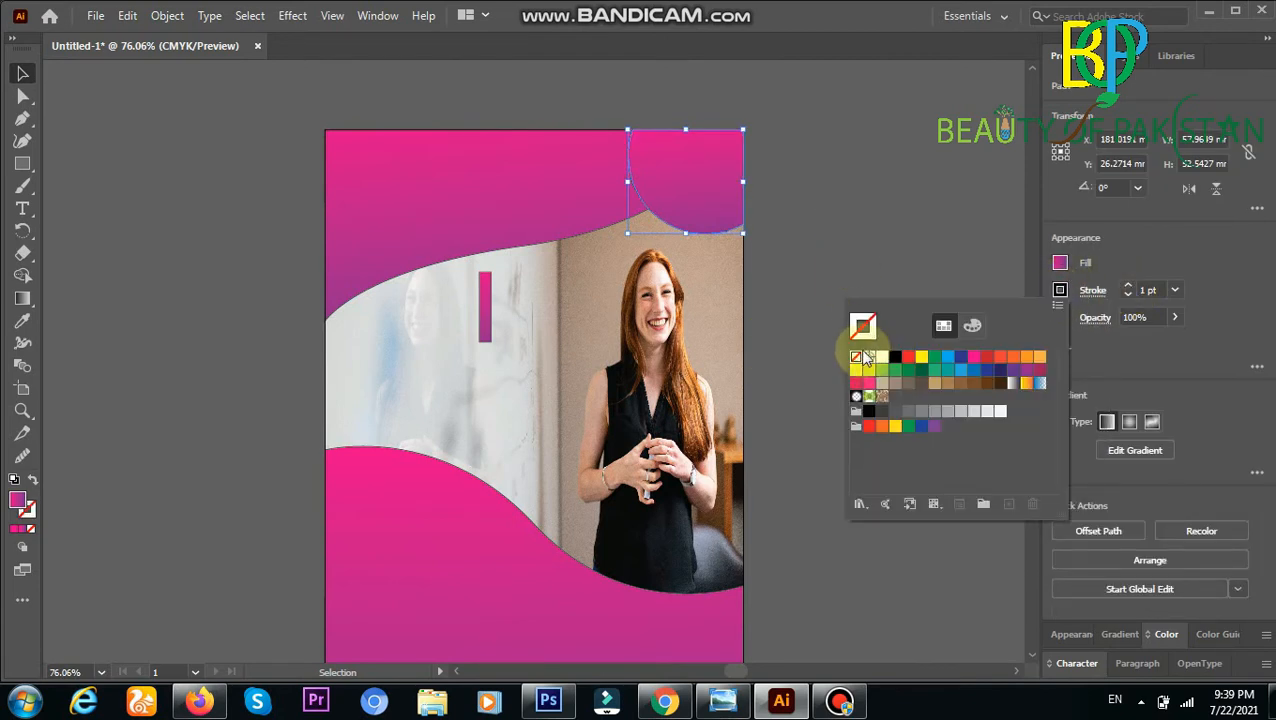
{"action": "left_click", "coordinate": [868, 213]}
{"action": "left_click", "coordinate": [849, 190]}
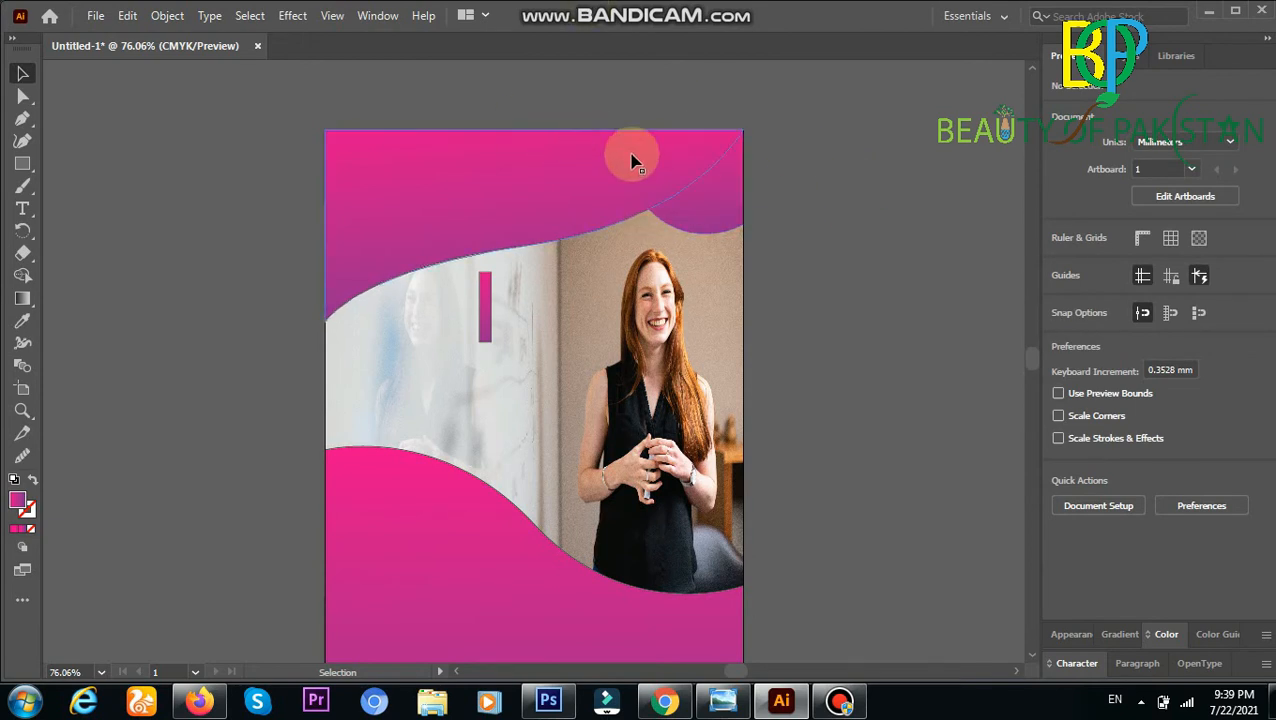
Try to merge the upper wave and the corner circle segment with Shape Builder.
{"action": "left_click", "coordinate": [533, 162]}
{"action": "left_click", "coordinate": [728, 178], "text": "shift"}
{"action": "left_click", "coordinate": [23, 278]}
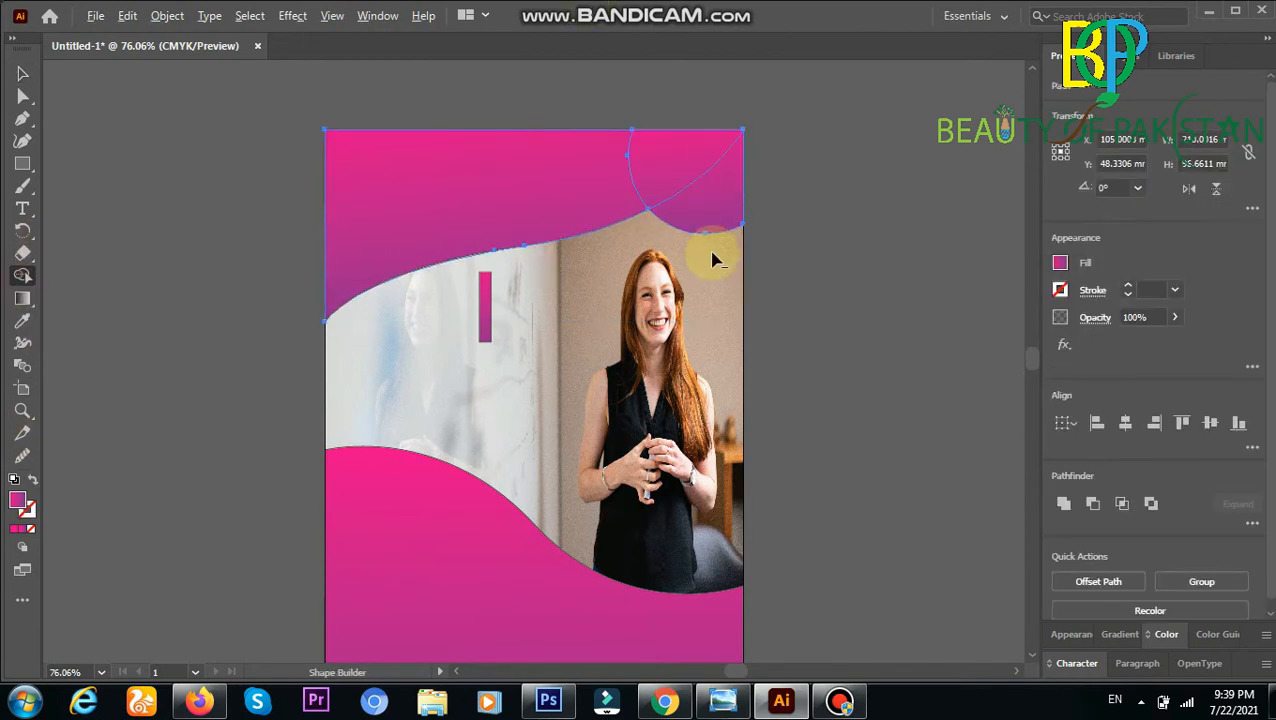
{"action": "left_click_drag", "start_coordinate": [617, 182], "coordinate": [704, 185]}
Delete the narrow vertical rectangle on the pale area of the photo.
{"action": "left_click", "coordinate": [23, 73]}
{"action": "left_click", "coordinate": [483, 325]}
{"action": "key", "text": "Delete"}
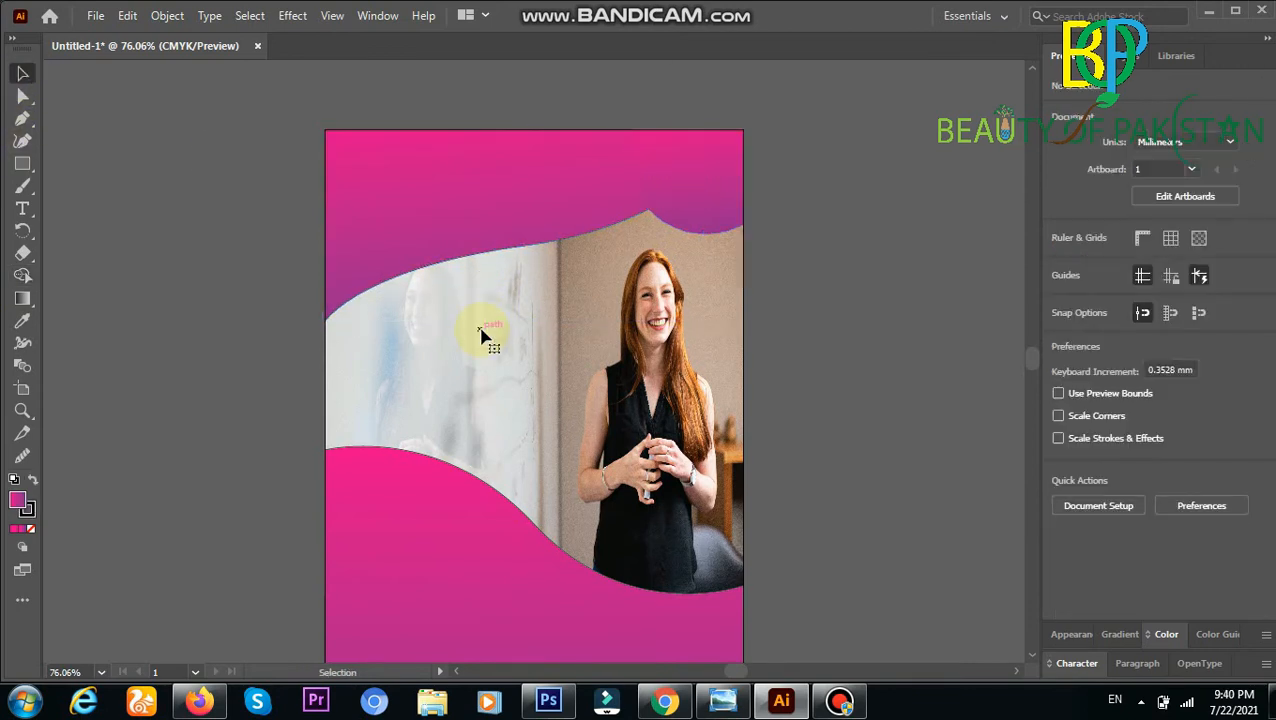
Reselect the upper wave with the corner circle segment and try joining their overlapping regions with Shape Builder.
{"action": "left_click", "coordinate": [708, 206]}
{"action": "left_click", "coordinate": [561, 176]}
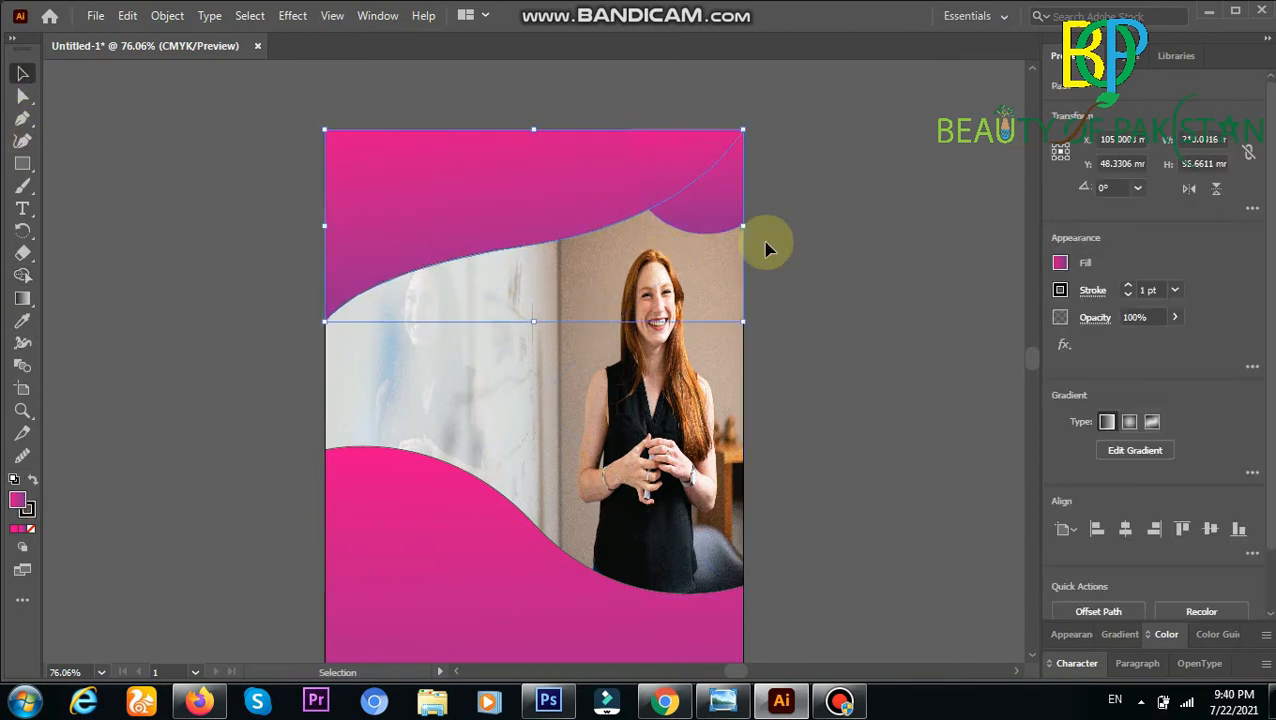
{"action": "left_click", "coordinate": [714, 222], "text": "shift"}
{"action": "left_click", "coordinate": [789, 175]}
{"action": "left_click", "coordinate": [699, 134]}
{"action": "left_click", "coordinate": [30, 284]}
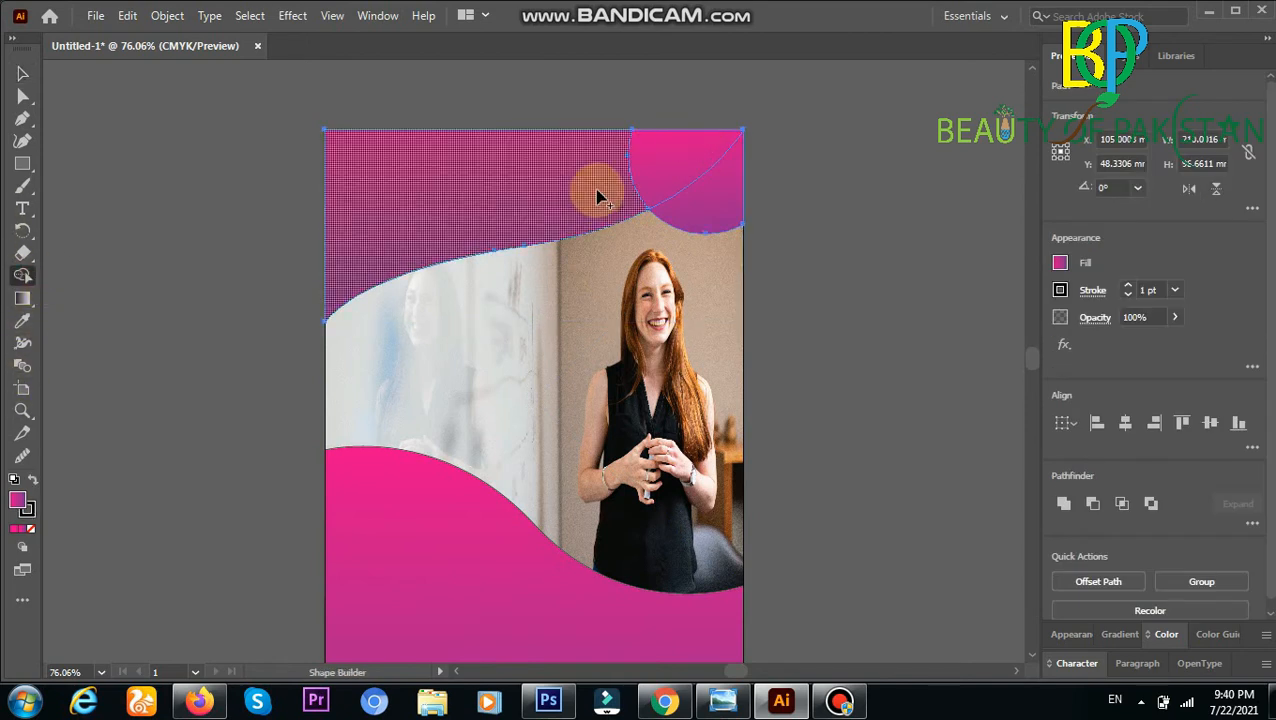
{"action": "left_click", "coordinate": [692, 192]}
{"action": "left_click", "coordinate": [647, 160]}
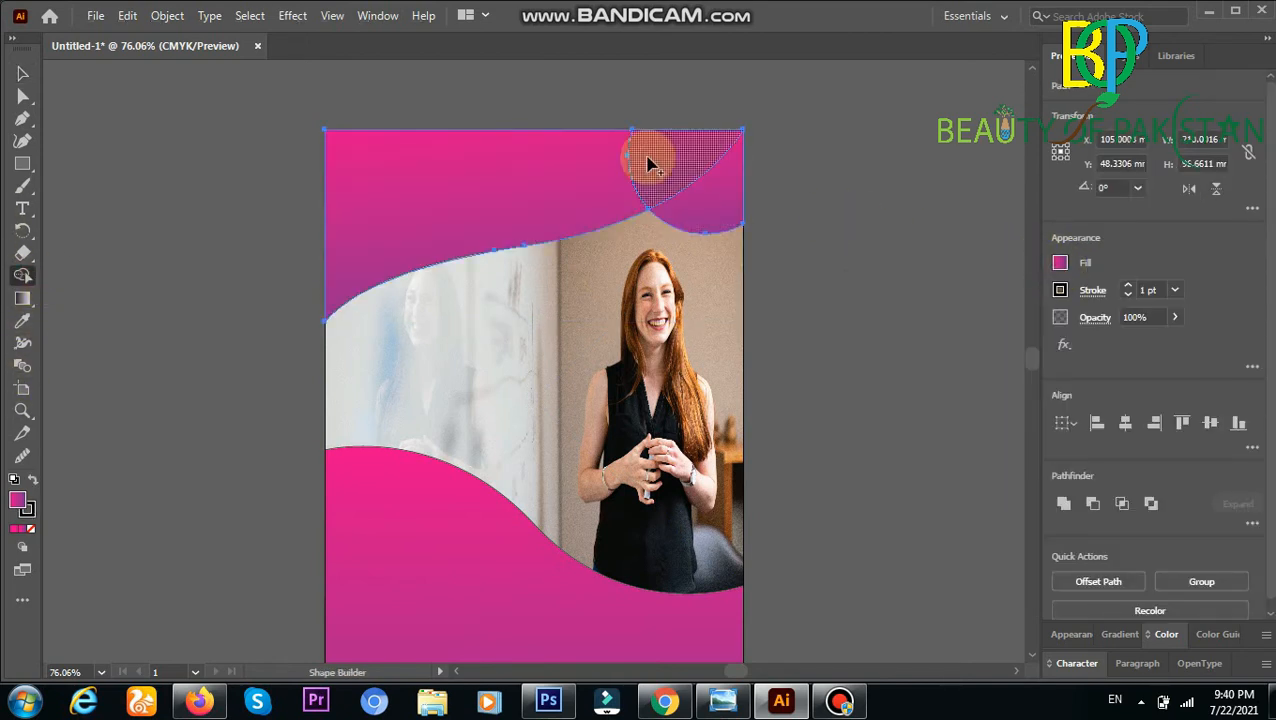
Try uniting the upper wave and corner circle segment with Pathfinder, and undo the merge.
{"action": "key", "text": "v"}
{"action": "left_click", "coordinate": [609, 165]}
{"action": "left_click", "coordinate": [1063, 505]}
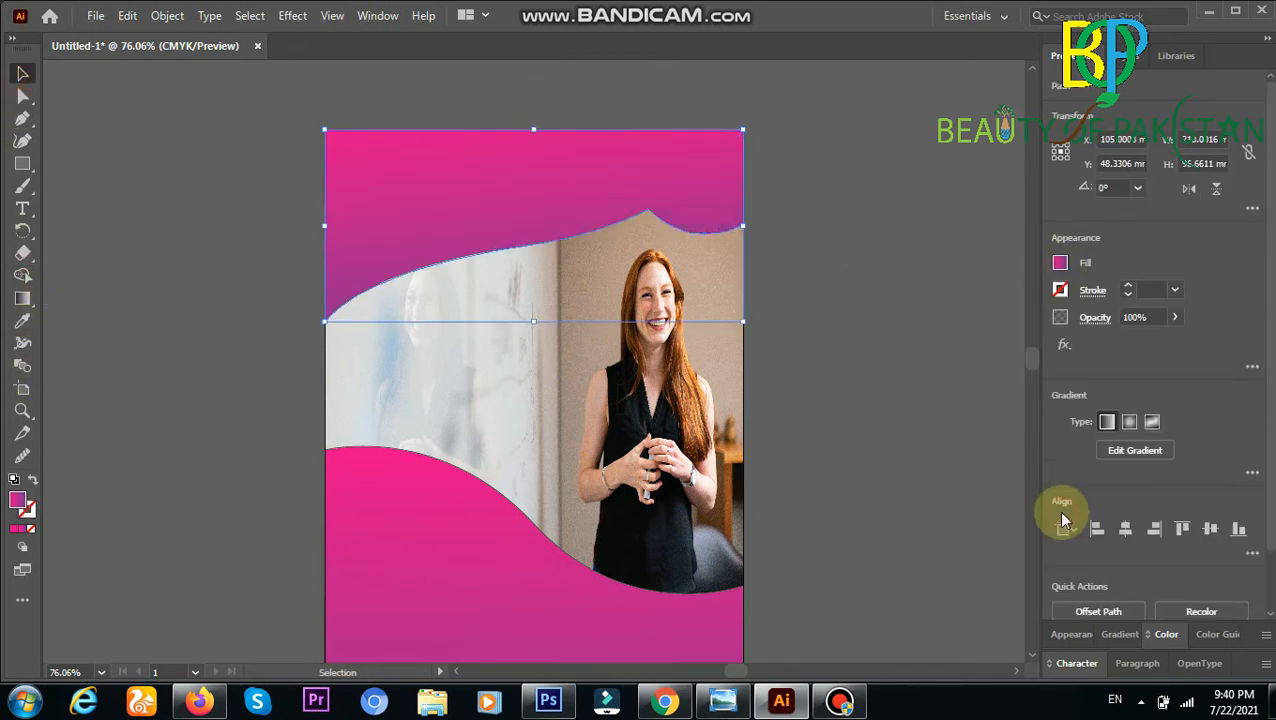
{"action": "left_click", "coordinate": [884, 335]}
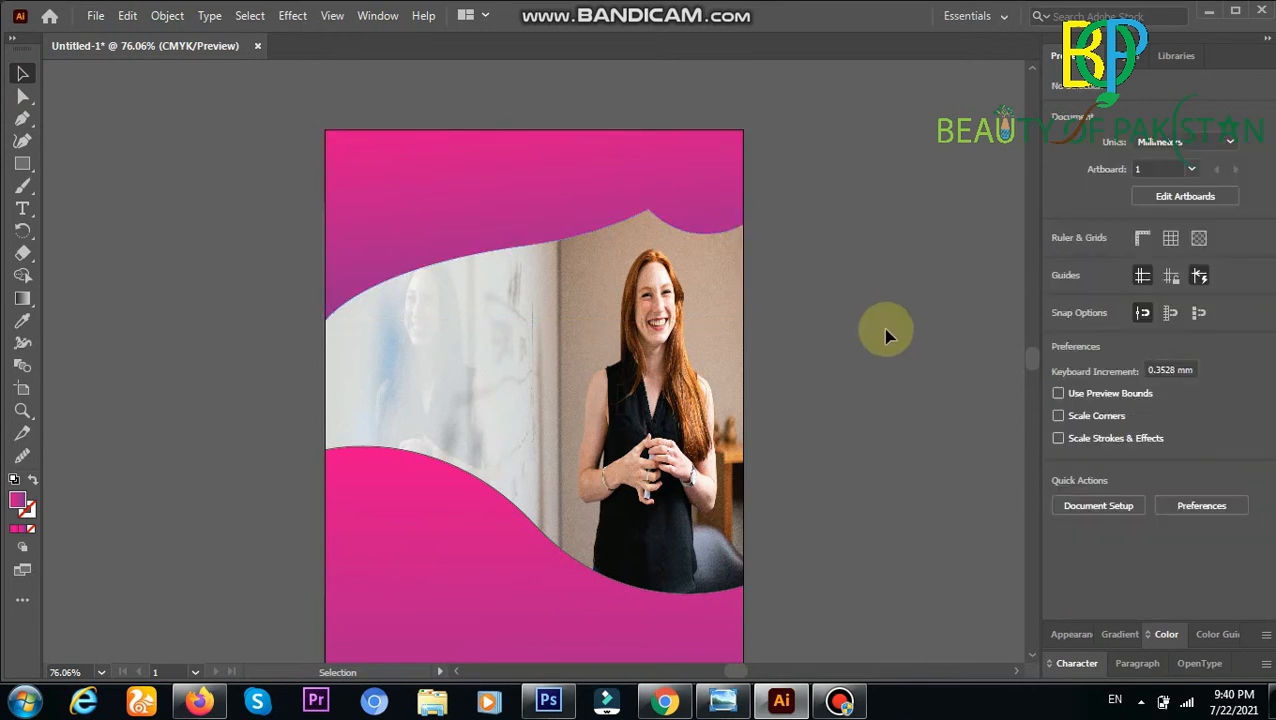
{"action": "key", "text": "ctrl+z"}
Change the pink start colour of the gradient on the page's upper-right circle segment to blue.
{"action": "left_click", "coordinate": [324, 130]}
{"action": "left_click", "coordinate": [689, 169]}
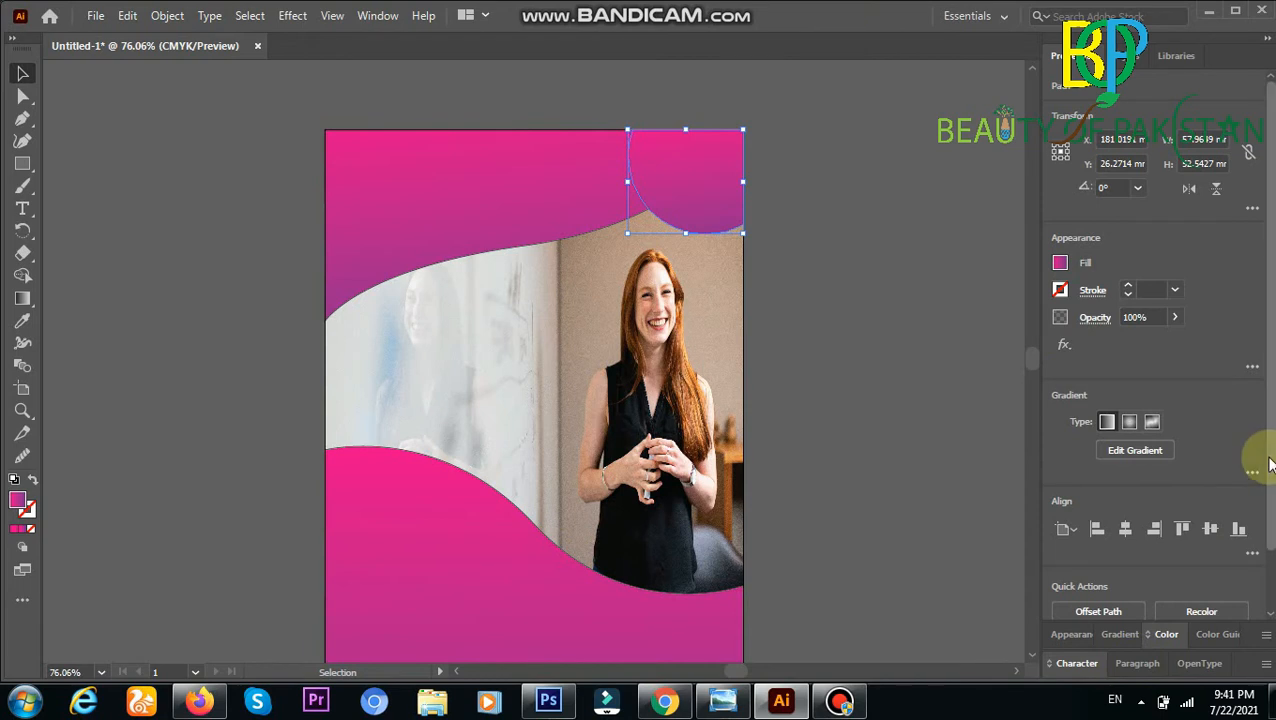
{"action": "left_click", "coordinate": [1252, 473]}
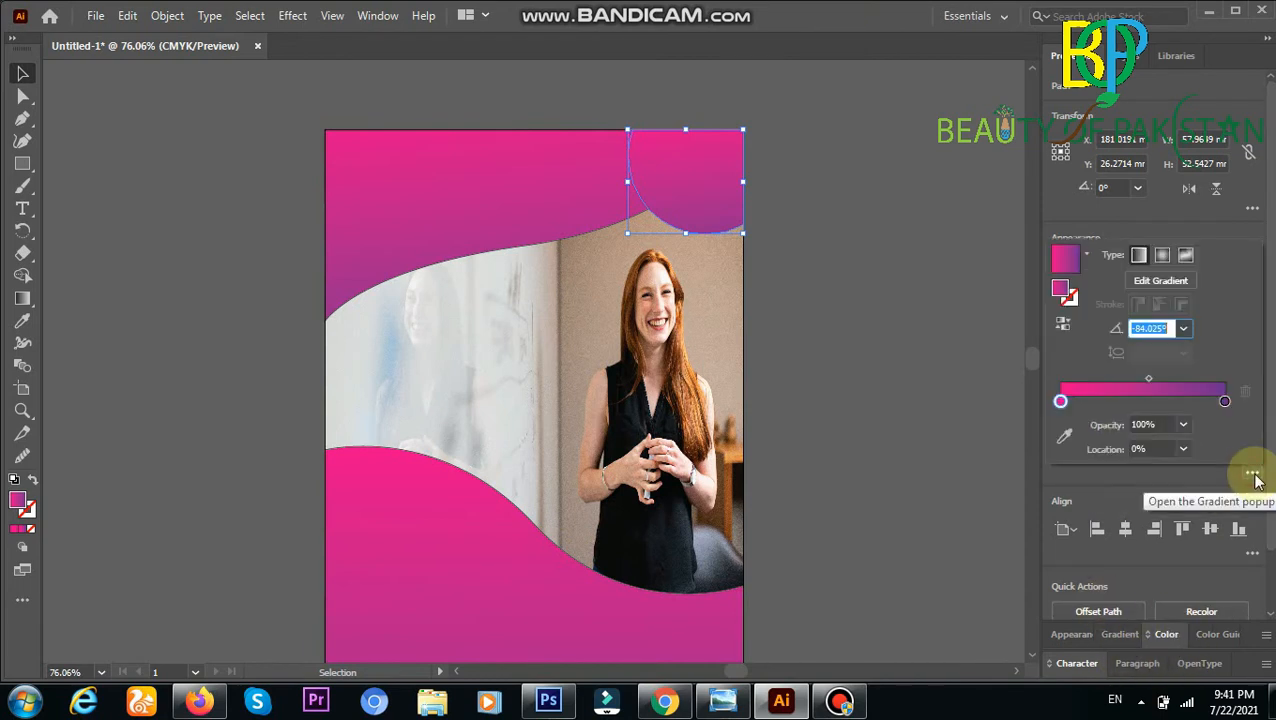
{"action": "double_click", "coordinate": [1061, 403]}
{"action": "left_click", "coordinate": [1250, 472]}
{"action": "double_click", "coordinate": [1067, 403]}
{"action": "left_click", "coordinate": [1020, 364]}
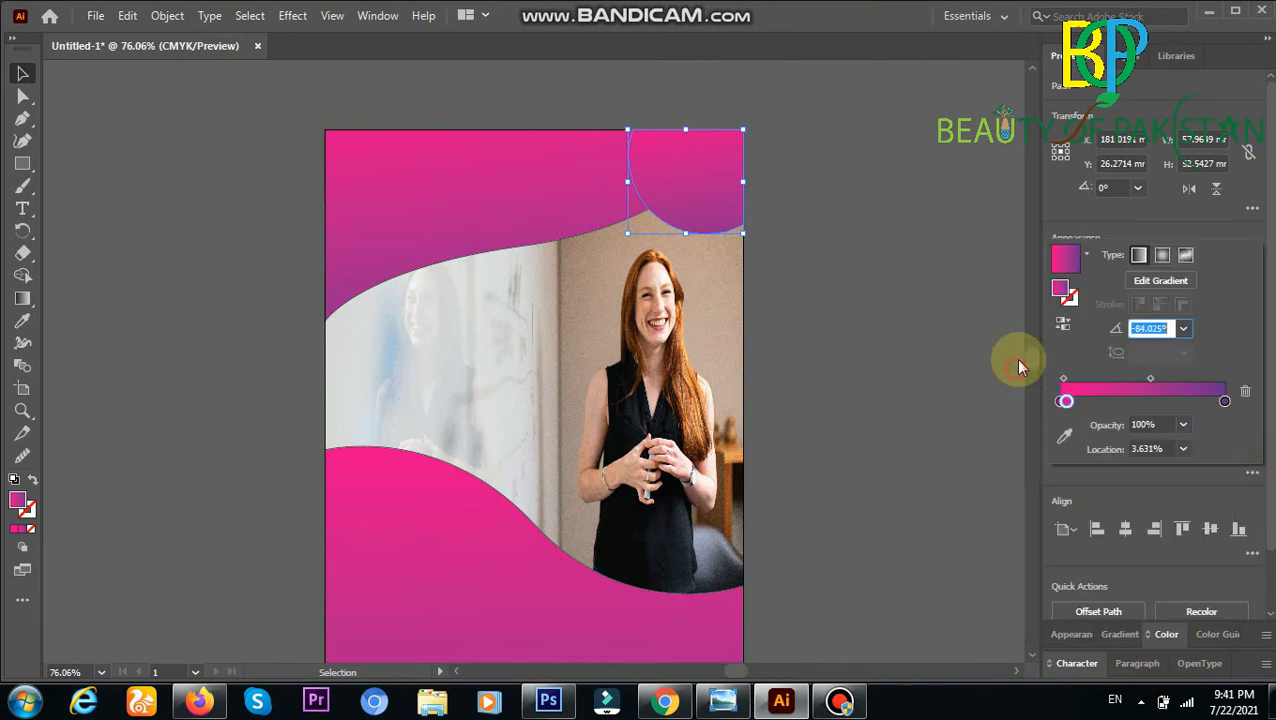
{"action": "double_click", "coordinate": [1064, 403]}
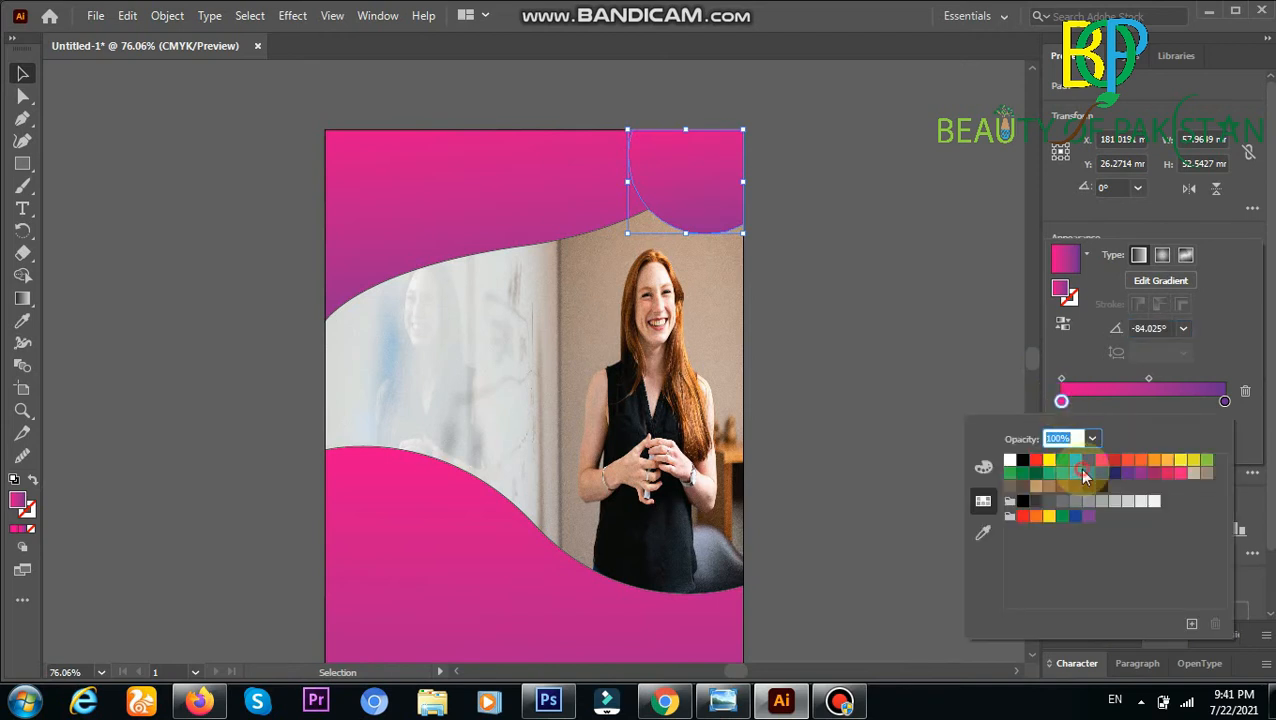
{"action": "left_click", "coordinate": [1079, 471]}
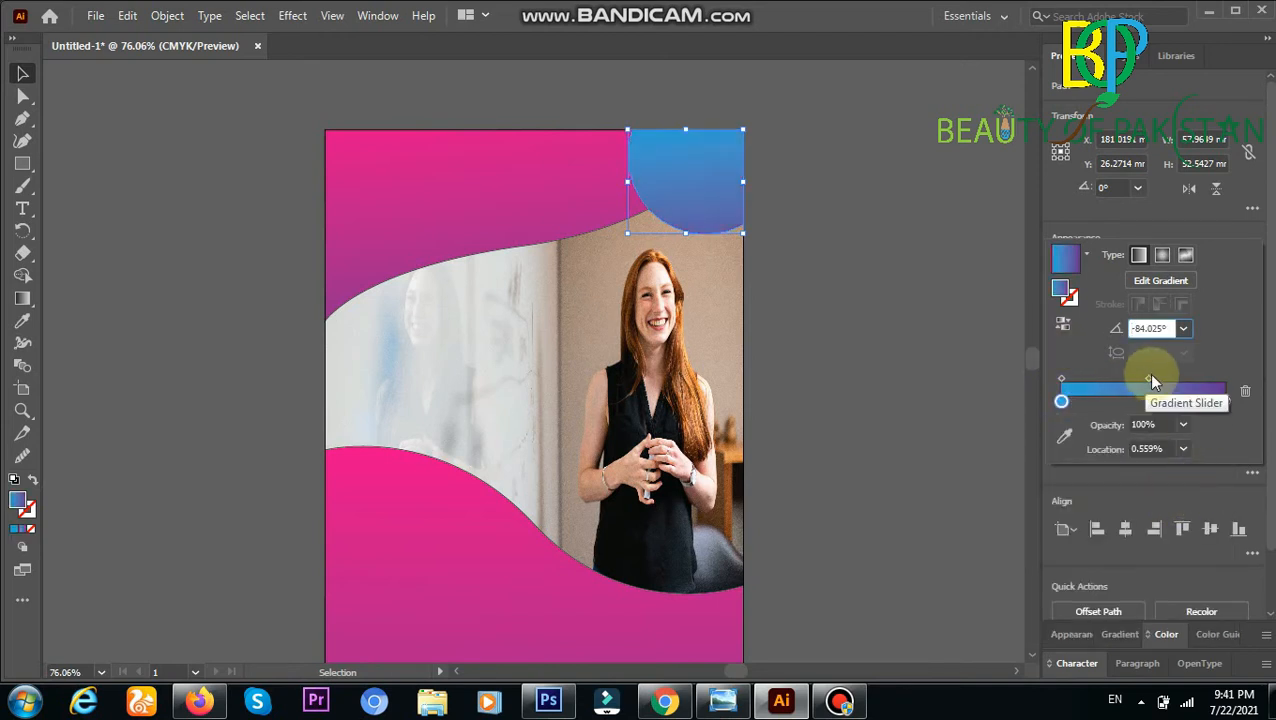
Shift the midpoint of the corner circle segment's gradient to about 42%.
{"action": "left_click_drag", "start_coordinate": [1149, 377], "coordinate": [1130, 378]}
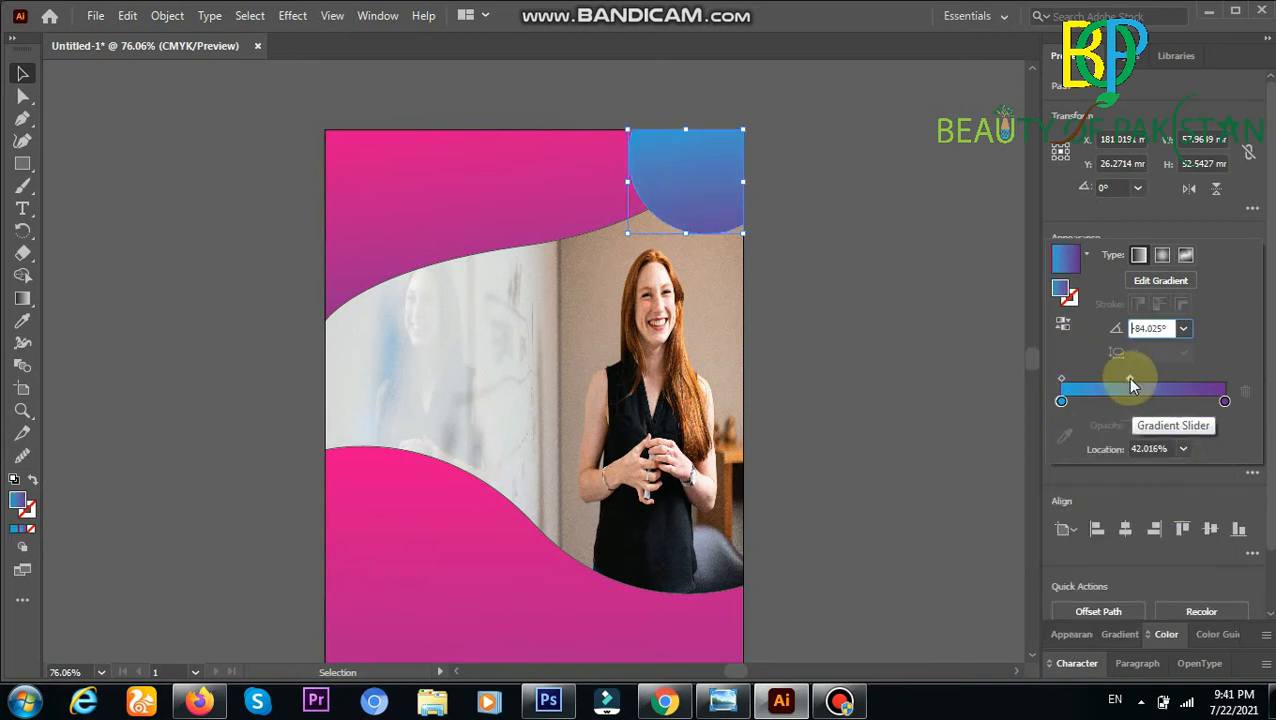
{"action": "left_click", "coordinate": [706, 177]}
{"action": "left_click", "coordinate": [810, 180]}
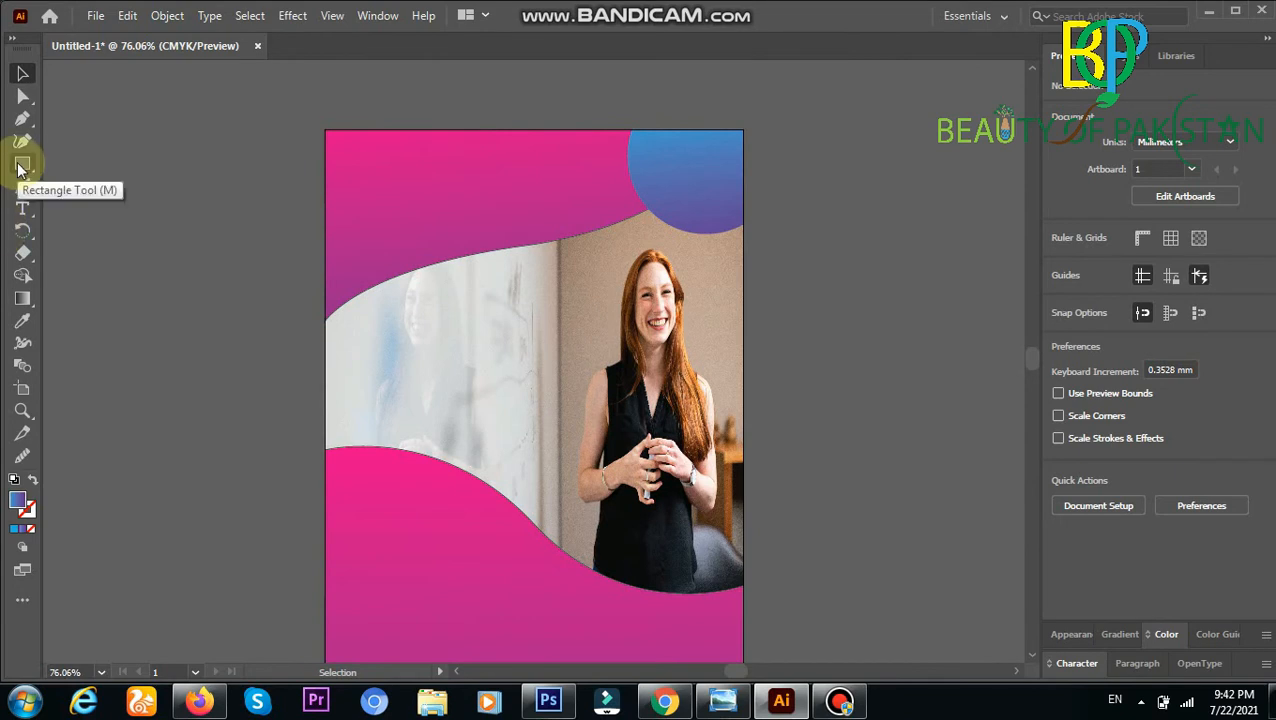
Draw a circle about 110 mm in diameter over the photo's pale area, overlapping the page's left edge.
{"action": "left_click_drag", "start_coordinate": [18, 168], "coordinate": [63, 191]}
{"action": "left_click_drag", "start_coordinate": [266, 259], "coordinate": [482, 480]}
{"action": "left_click", "coordinate": [22, 75]}
{"action": "left_click", "coordinate": [265, 276]}
Select all artwork, try editing the circle's part outside the page with Shape Builder, and undo the attempt.
{"action": "left_click_drag", "start_coordinate": [398, 534], "coordinate": [310, 373]}
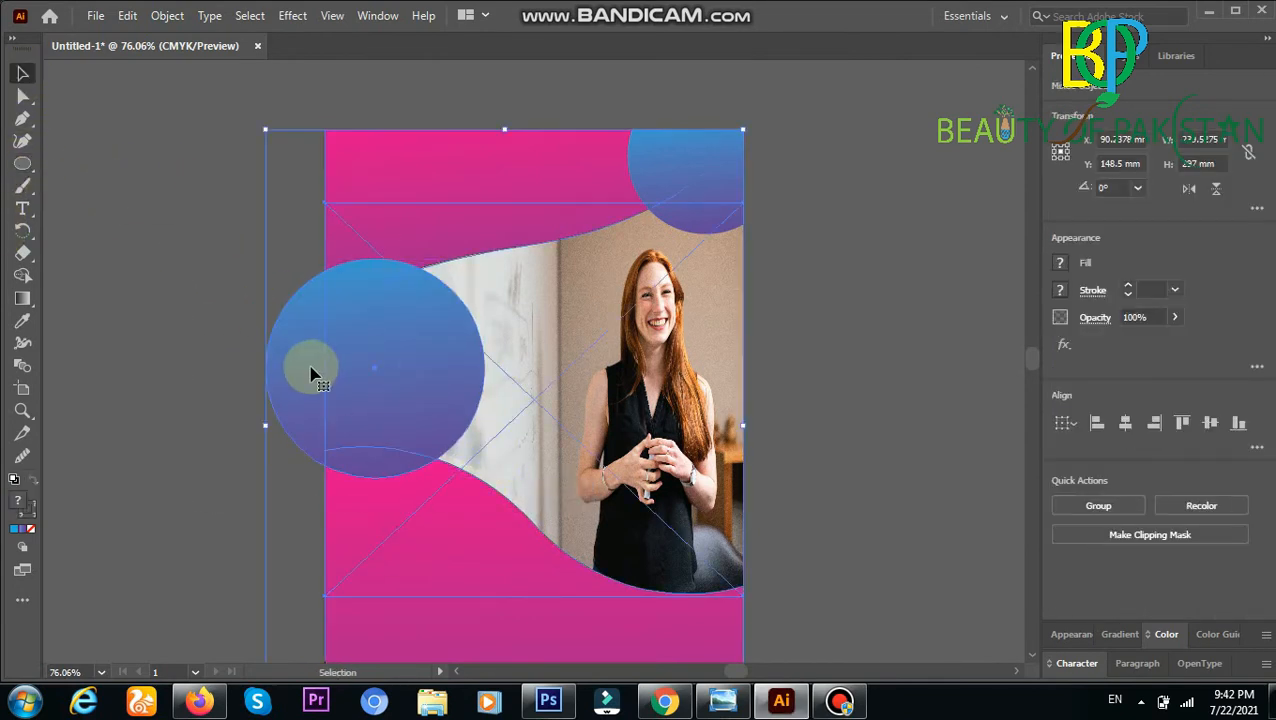
{"action": "left_click", "coordinate": [22, 275]}
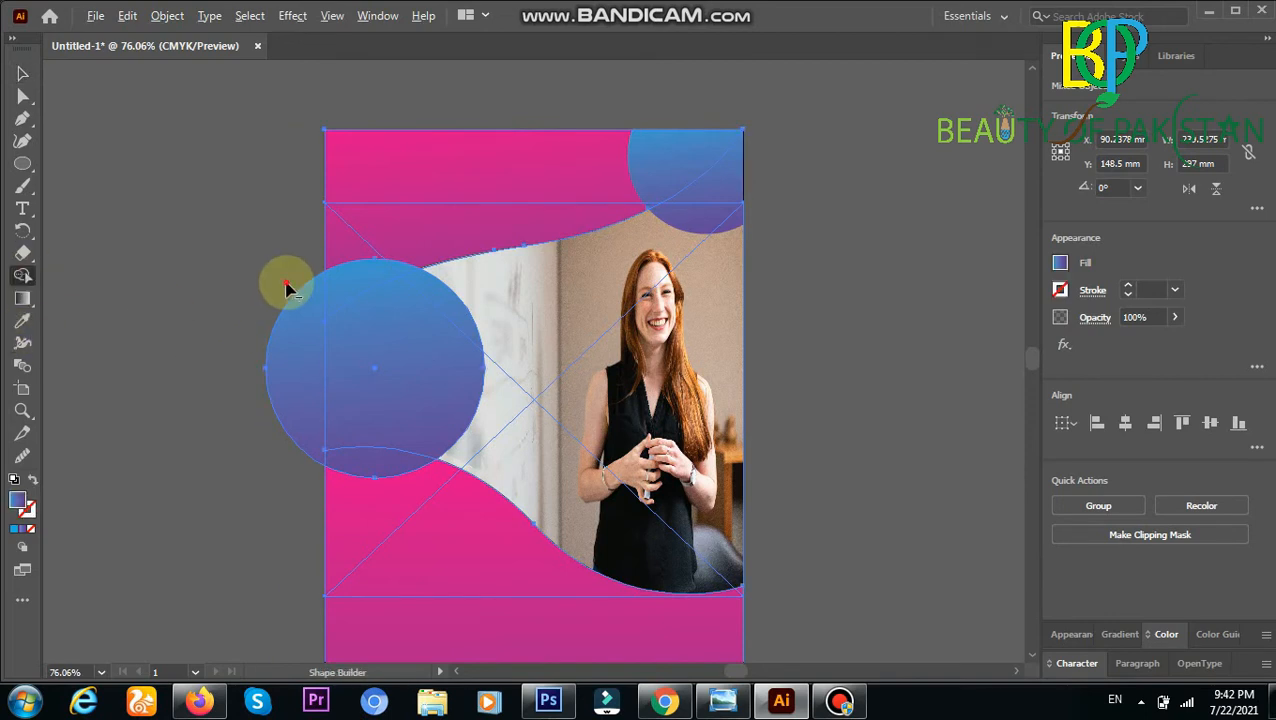
{"action": "left_click_drag", "start_coordinate": [285, 282], "coordinate": [293, 360]}
{"action": "key", "text": "ctrl+z"}
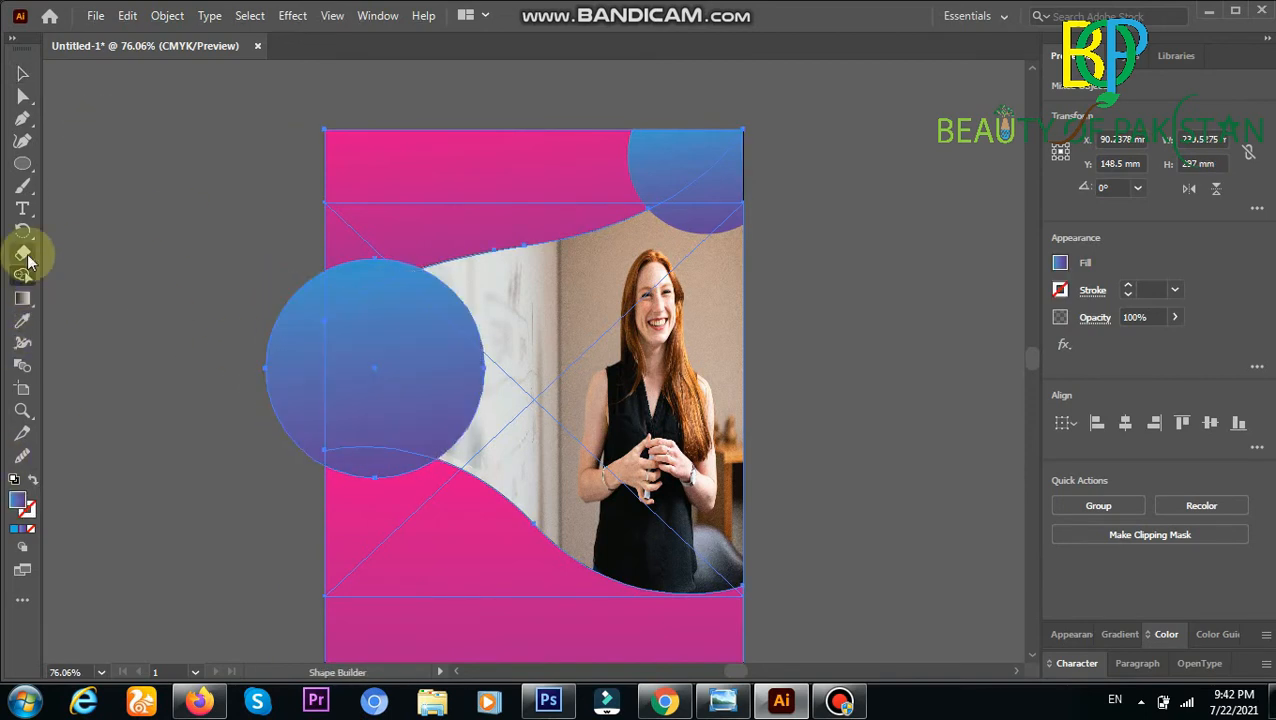
{"action": "left_click", "coordinate": [22, 75]}
{"action": "left_click", "coordinate": [200, 300]}
{"action": "left_click", "coordinate": [330, 350]}
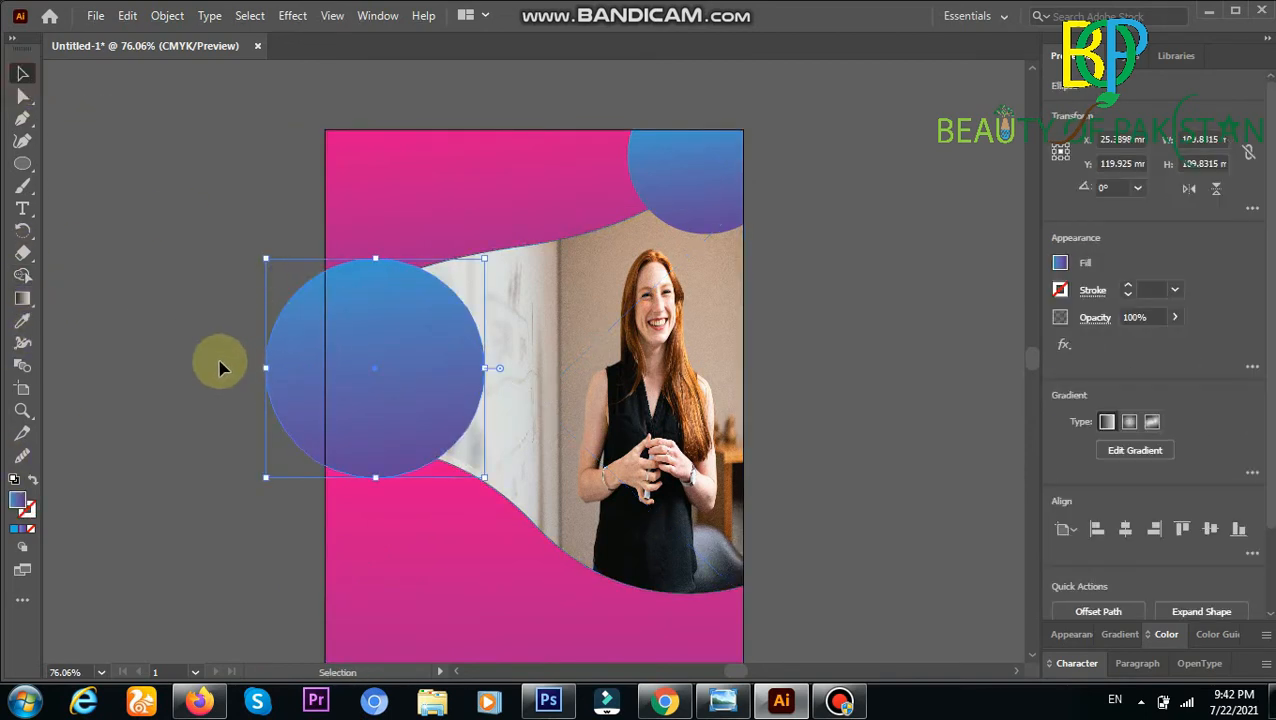
{"action": "left_click", "coordinate": [125, 248]}
{"action": "key", "text": "ctrl+a"}
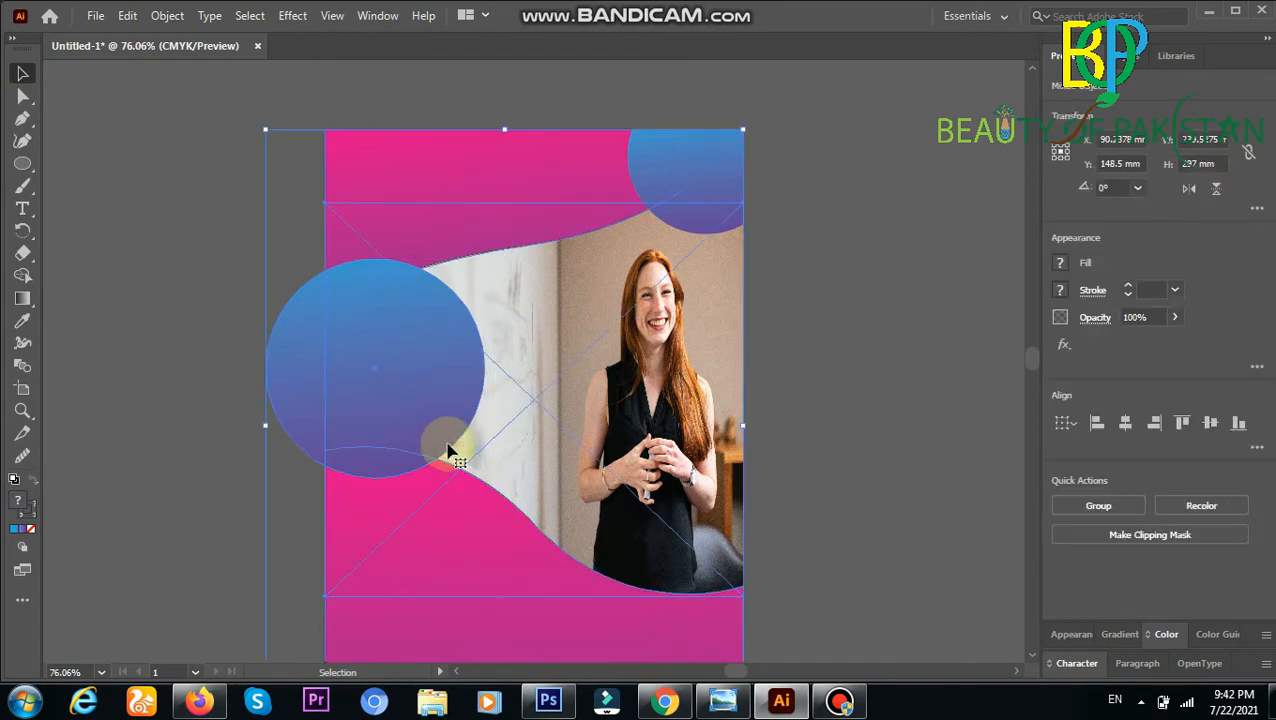
{"action": "left_click", "coordinate": [22, 275]}
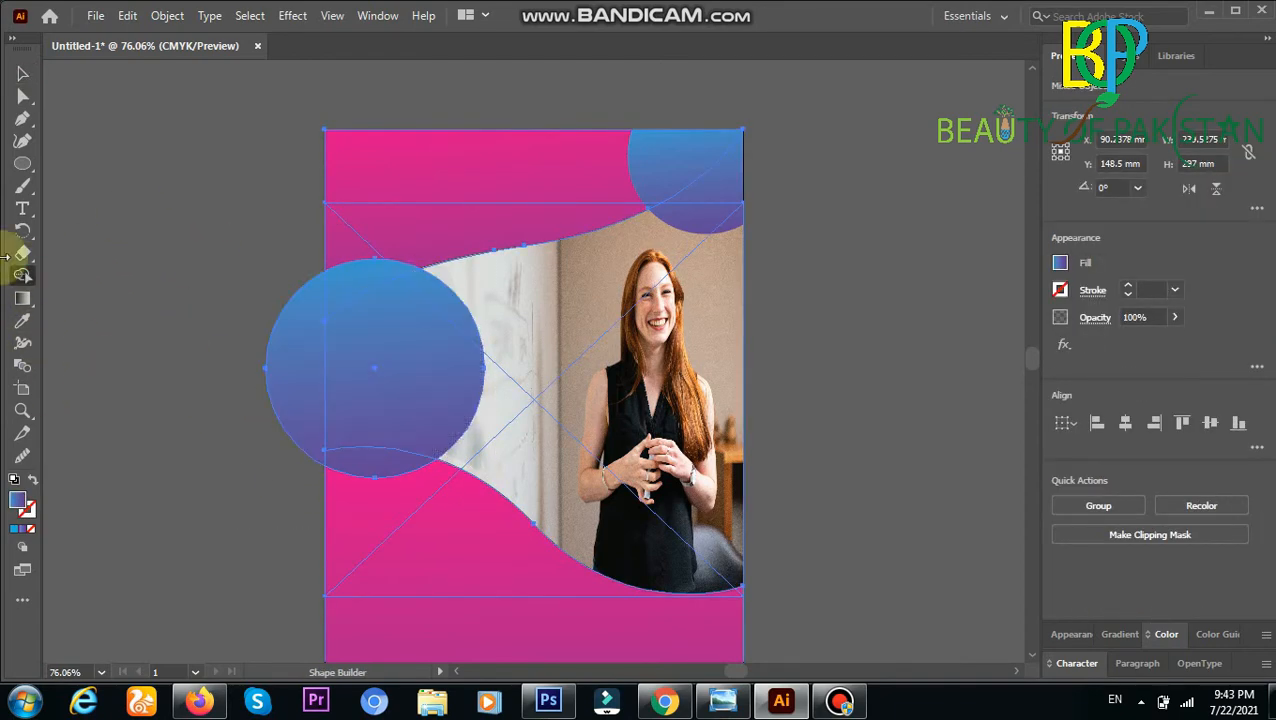
{"action": "left_click", "coordinate": [22, 73]}
{"action": "left_click", "coordinate": [159, 208]}
Draw a rectangle from the page's left edge over the circle and cut away the circle's overhang outside the page with Shape Builder.
{"action": "left_click", "coordinate": [22, 163]}
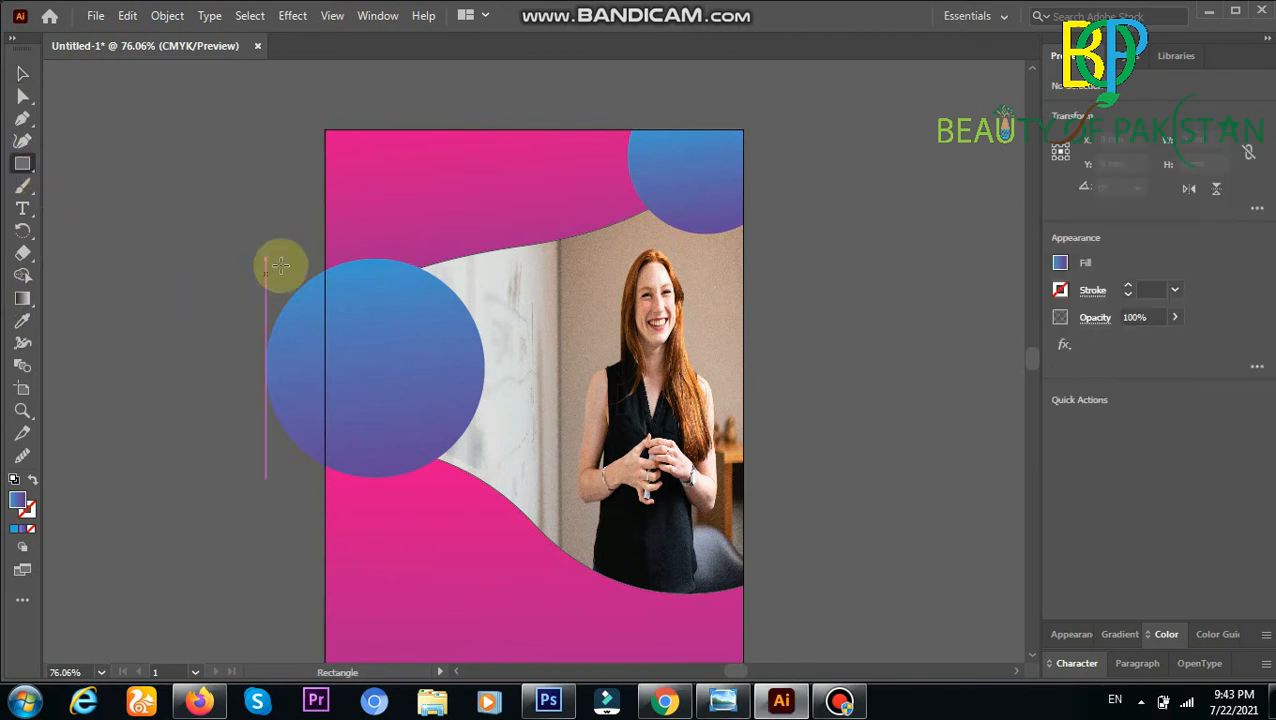
{"action": "left_click_drag", "start_coordinate": [324, 257], "coordinate": [482, 487]}
{"action": "key", "text": "v"}
{"action": "left_click_drag", "start_coordinate": [186, 204], "coordinate": [441, 485]}
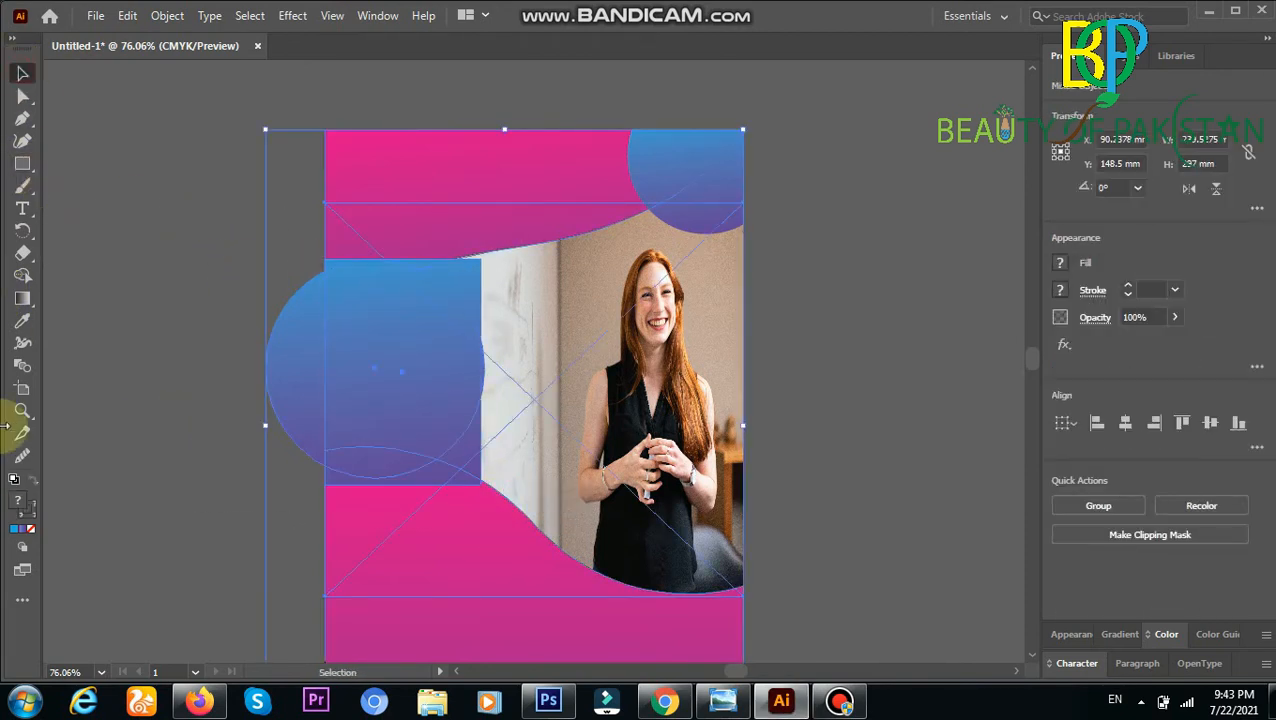
{"action": "left_click", "coordinate": [22, 275]}
{"action": "left_click", "coordinate": [299, 441], "text": "alt"}
{"action": "left_click", "coordinate": [22, 73]}
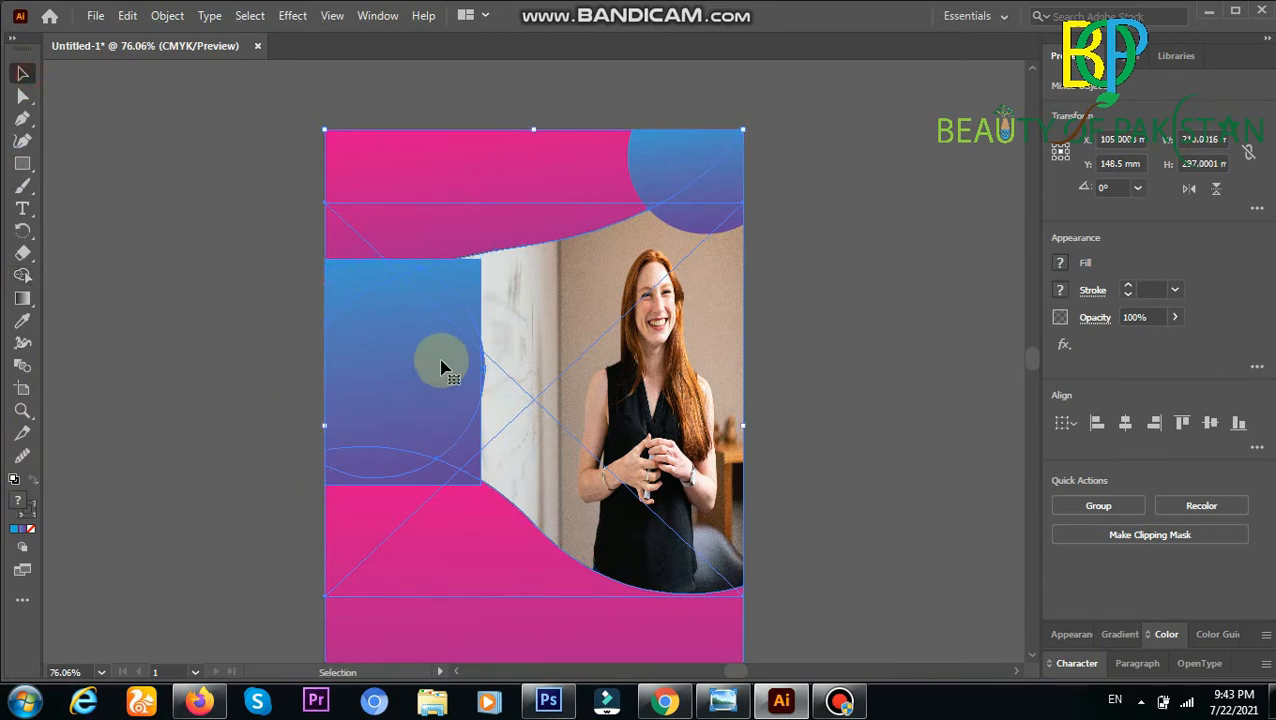
Remove the helper rectangle covering the trimmed circle, undoing any mistaken deletion.
{"action": "key", "text": "Delete"}
{"action": "key", "text": "ctrl+z"}
{"action": "key", "text": "ctrl+z"}
{"action": "key", "text": "ctrl+z"}
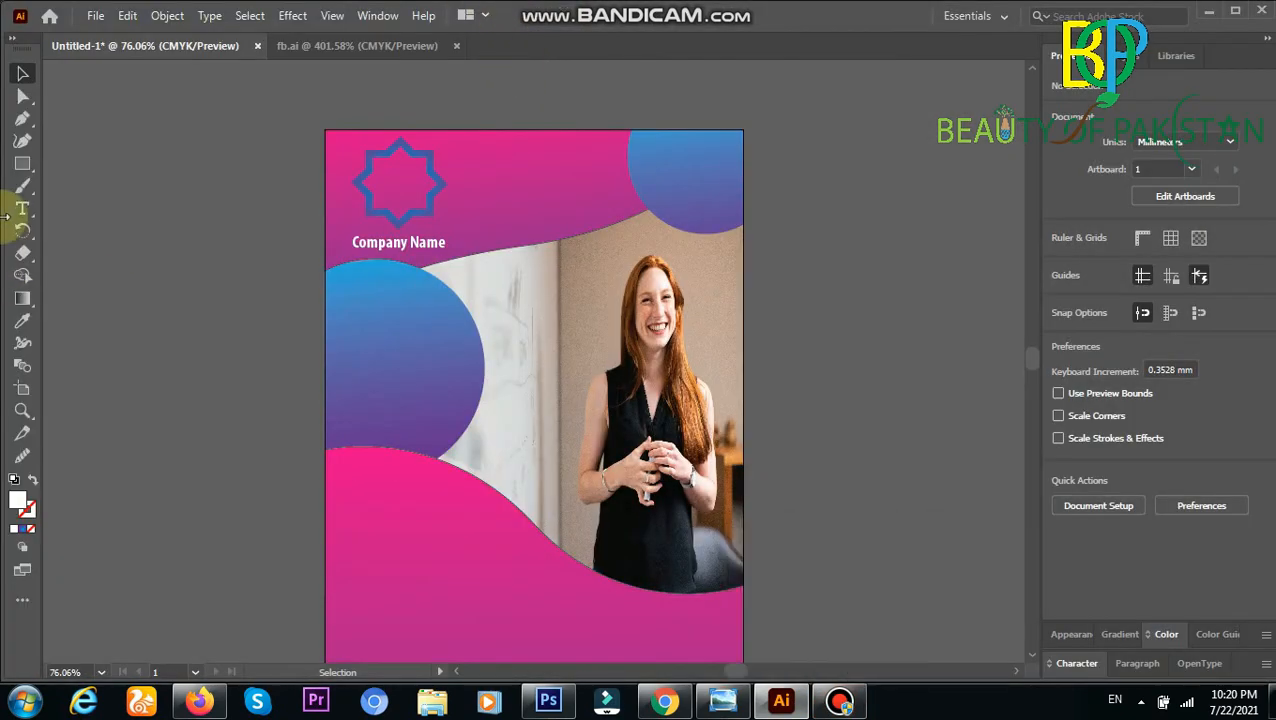
Add the centred two-line text "Class will start on 1st Auguast 2021" on the trimmed blue circle.
{"action": "left_click", "coordinate": [22, 208]}
{"action": "left_click", "coordinate": [360, 341]}
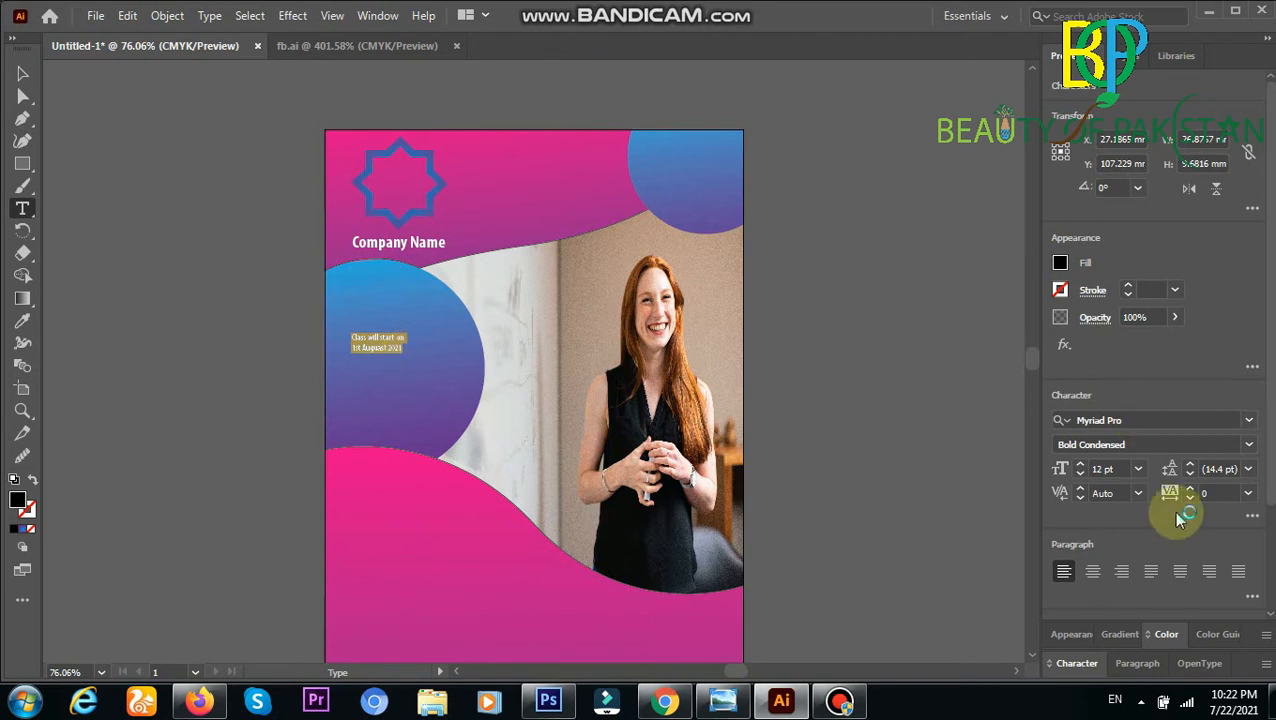
{"action": "left_click", "coordinate": [1093, 571]}
Enlarge the class start text to about 60 pt and position it across the trimmed blue circle.
{"action": "left_click", "coordinate": [22, 73]}
{"action": "left_click_drag", "start_coordinate": [355, 350], "coordinate": [466, 430]}
{"action": "left_click_drag", "start_coordinate": [400, 357], "coordinate": [410, 340]}
{"action": "left_click", "coordinate": [190, 95]}
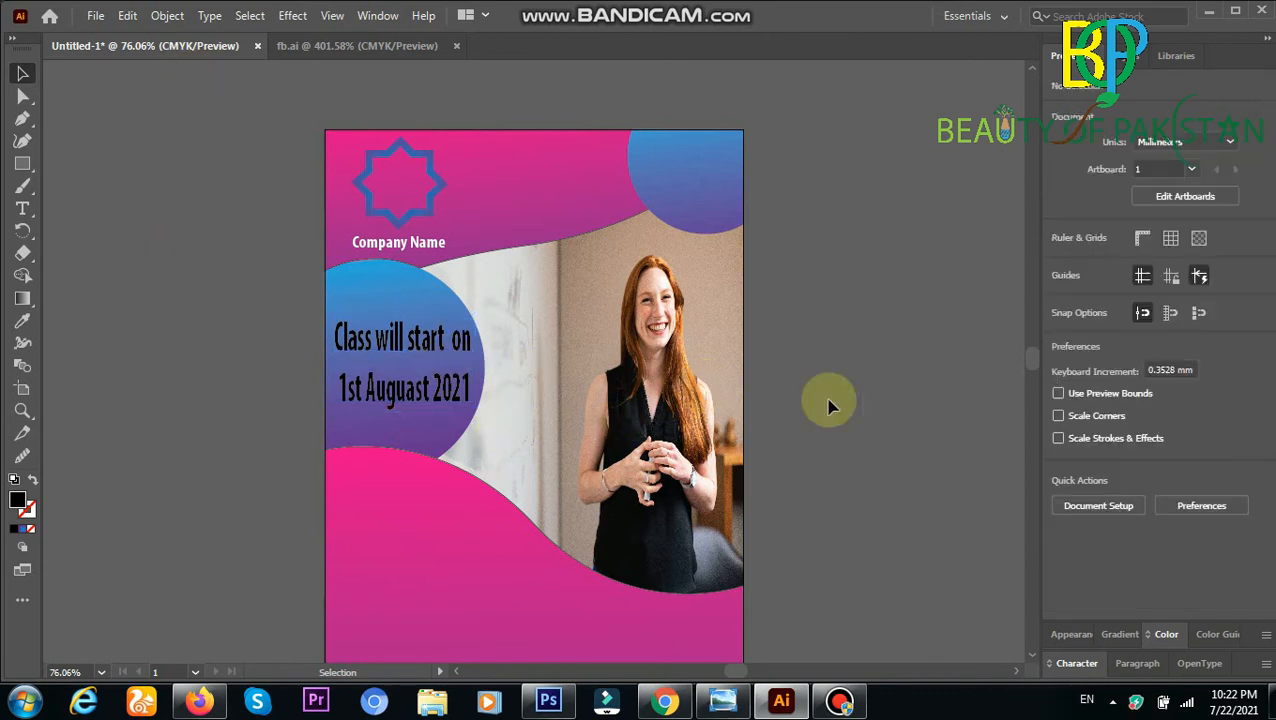
Set the fill of the class start text to white.
{"action": "left_click", "coordinate": [22, 208]}
{"action": "left_click_drag", "start_coordinate": [481, 396], "coordinate": [320, 322]}
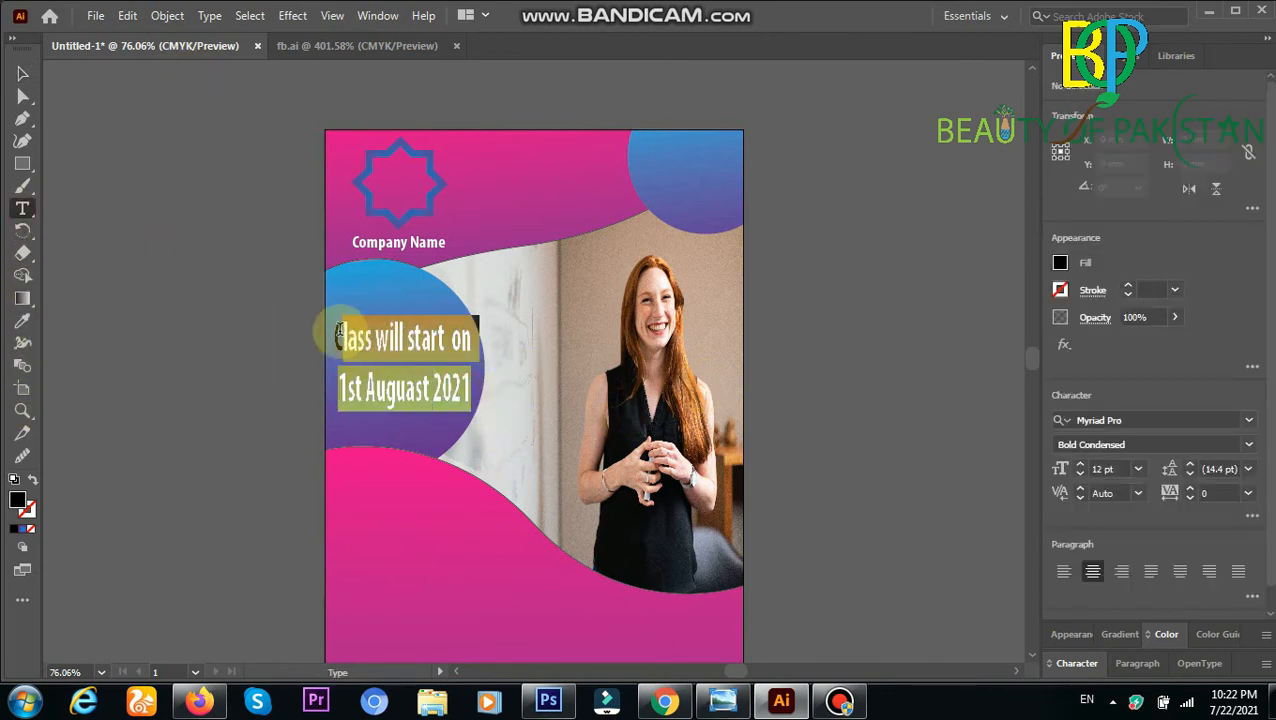
{"action": "left_click", "coordinate": [1061, 263]}
{"action": "left_click", "coordinate": [882, 330]}
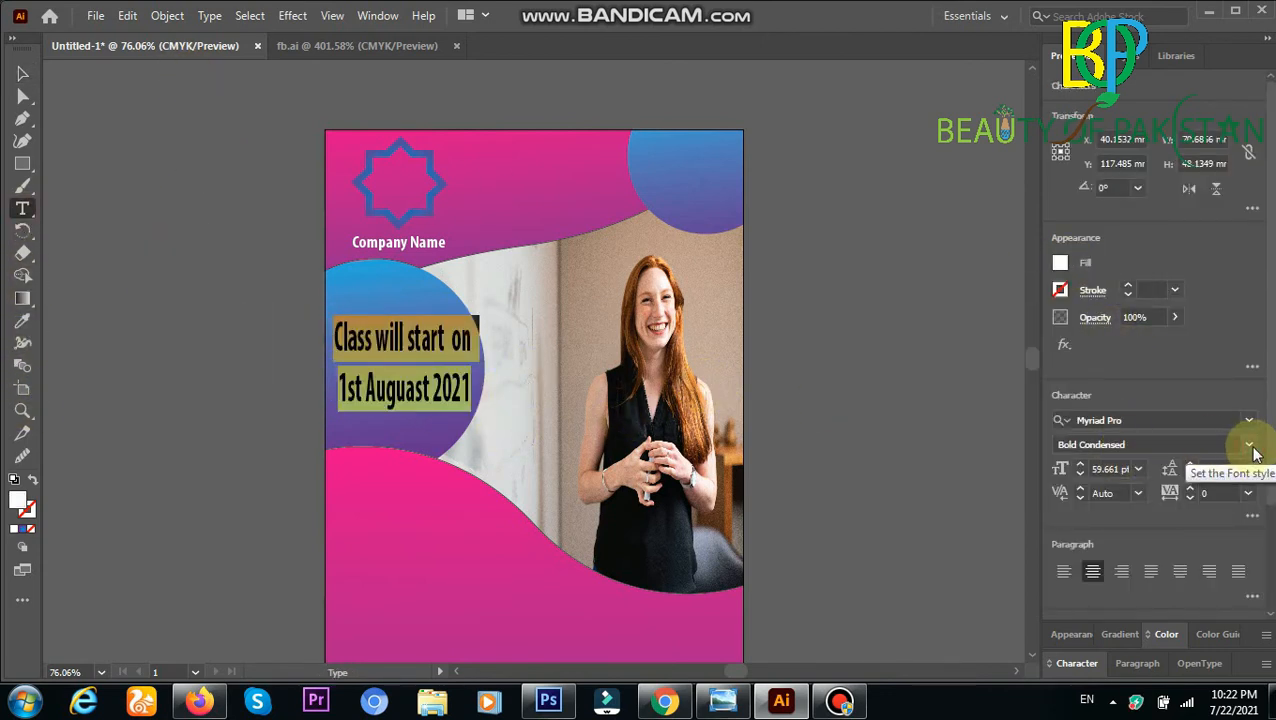
{"action": "left_click", "coordinate": [23, 76]}
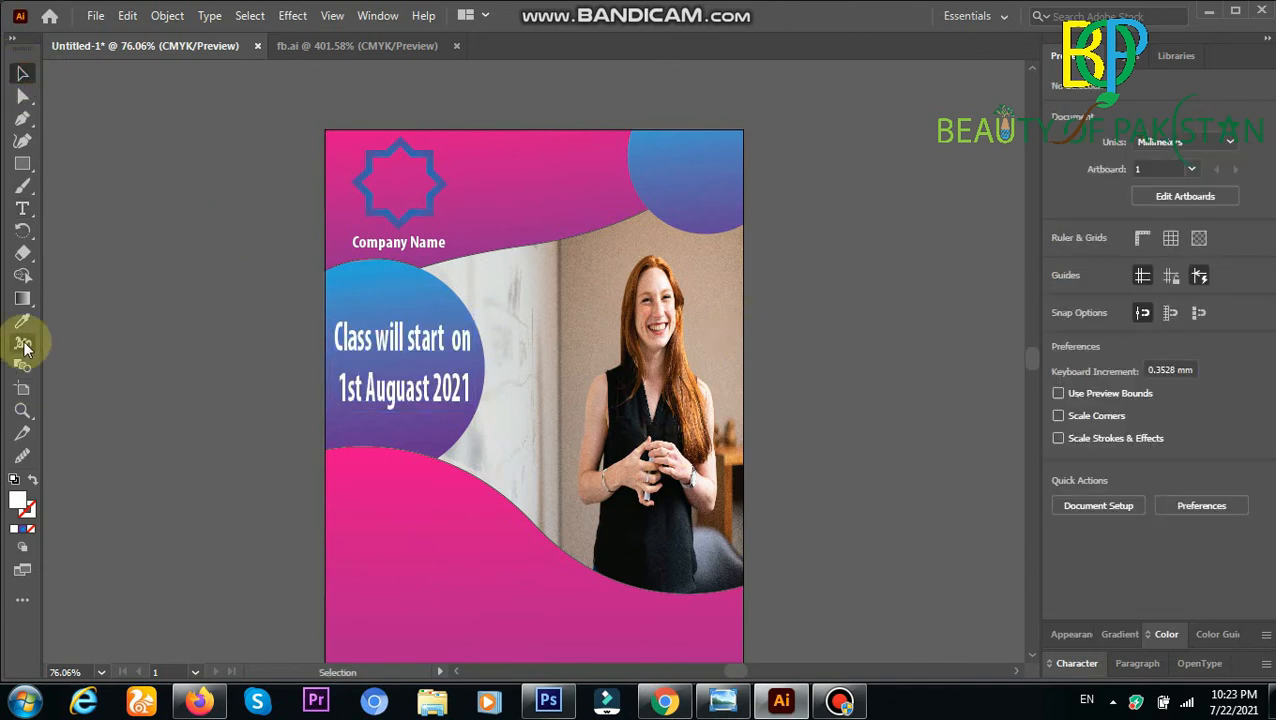
Draw a placeholder text frame about 79 by 70 mm on the lower wave and move it slightly down.
{"action": "left_click", "coordinate": [22, 208]}
{"action": "left_click_drag", "start_coordinate": [336, 482], "coordinate": [495, 624]}
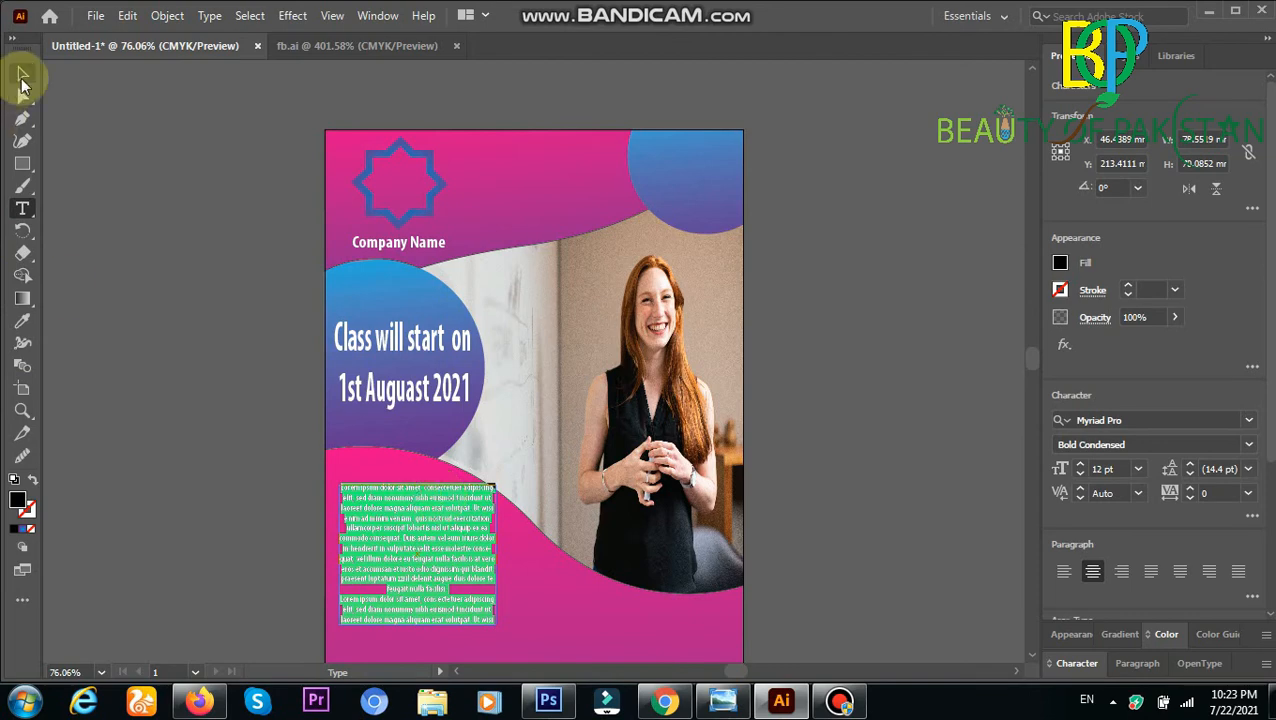
{"action": "left_click", "coordinate": [23, 76]}
{"action": "left_click_drag", "start_coordinate": [375, 515], "coordinate": [381, 545]}
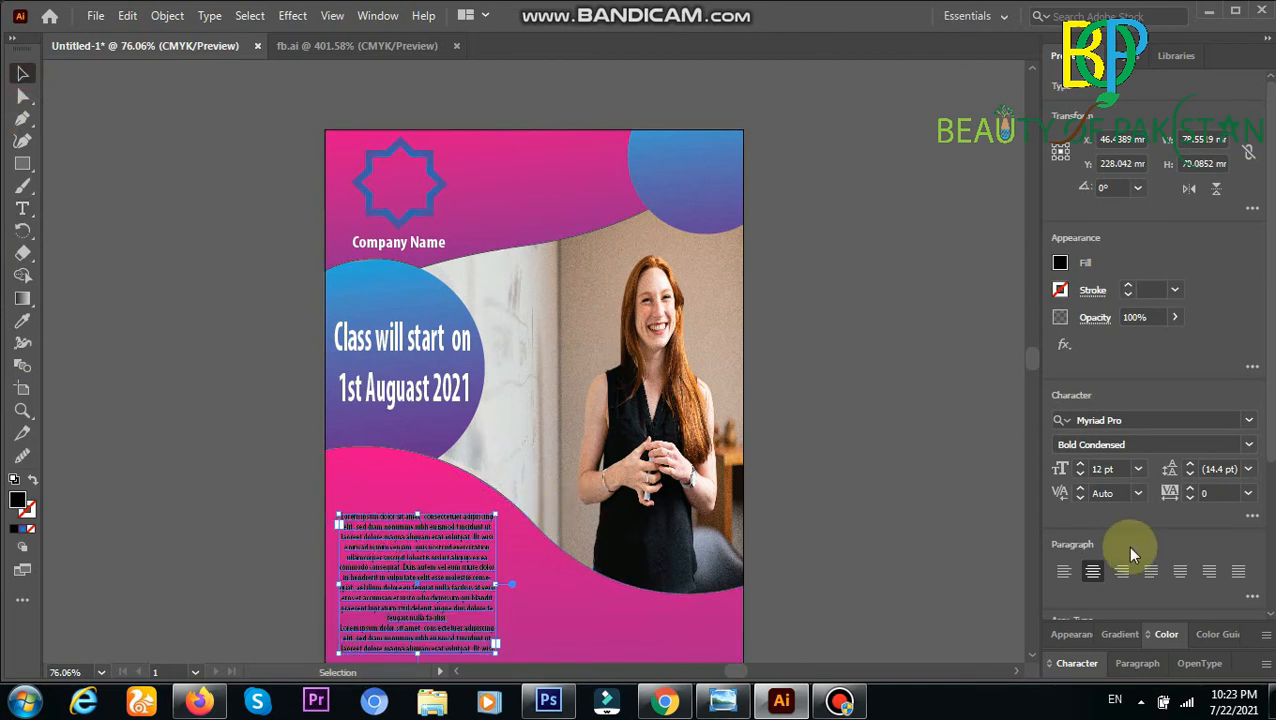
Left-align all placeholder text in the lower wave's frame and fill it white.
{"action": "left_click", "coordinate": [22, 208]}
{"action": "left_click", "coordinate": [445, 603]}
{"action": "key", "text": "ctrl+a"}
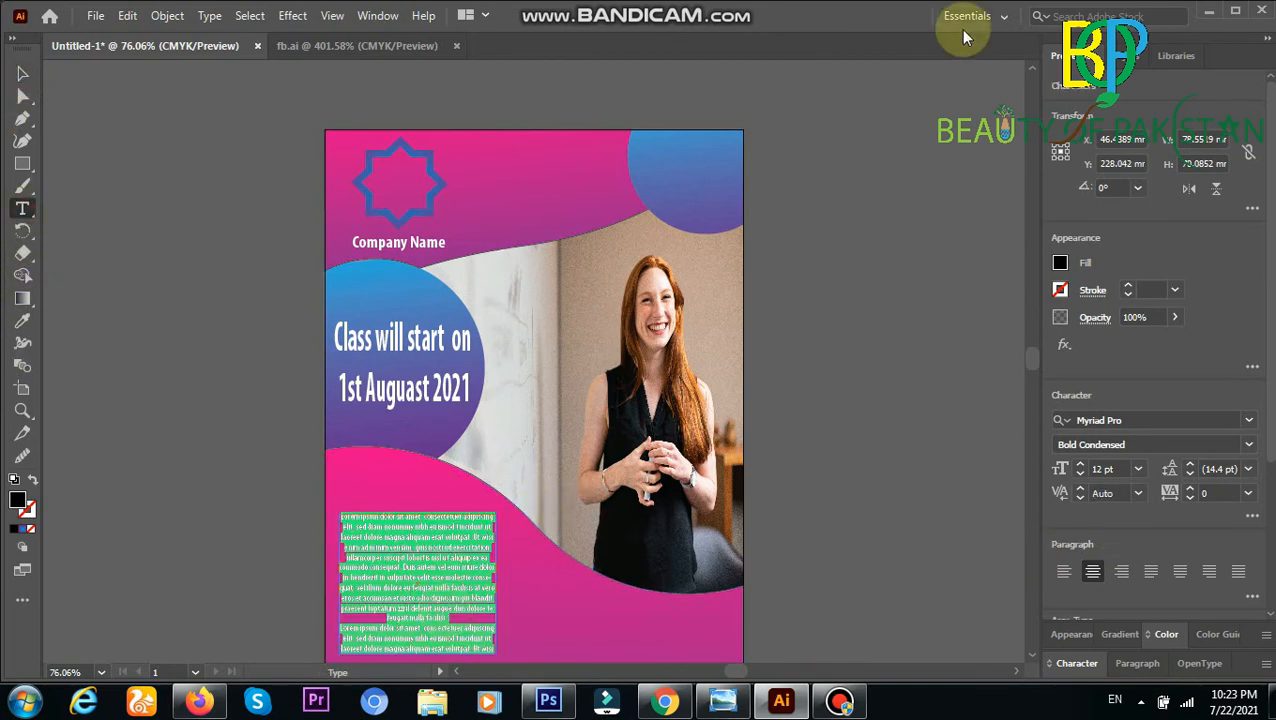
{"action": "left_click", "coordinate": [1064, 571]}
{"action": "left_click", "coordinate": [1060, 262]}
{"action": "left_click", "coordinate": [881, 329]}
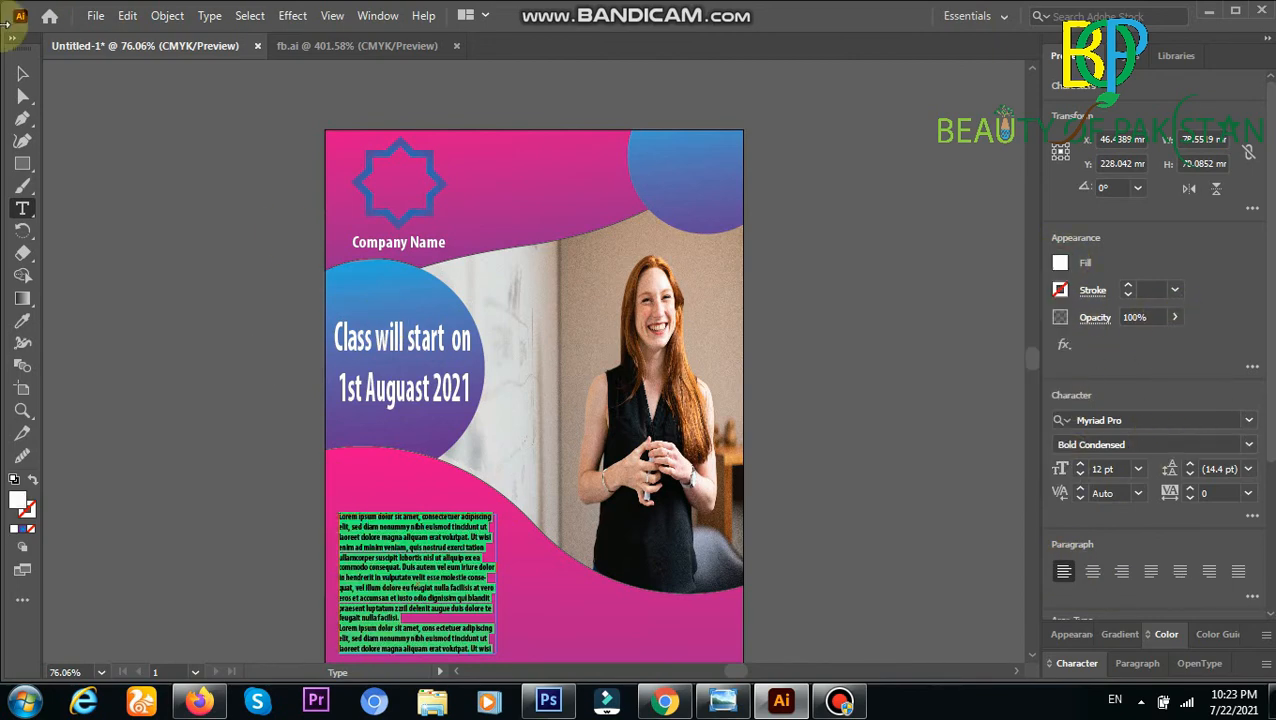
Delete the placeholder text frame on the lower wave.
{"action": "left_click", "coordinate": [22, 73]}
{"action": "left_click", "coordinate": [787, 403]}
{"action": "scroll", "coordinate": [824, 513], "scroll_direction": "down", "scroll_amount": 1}
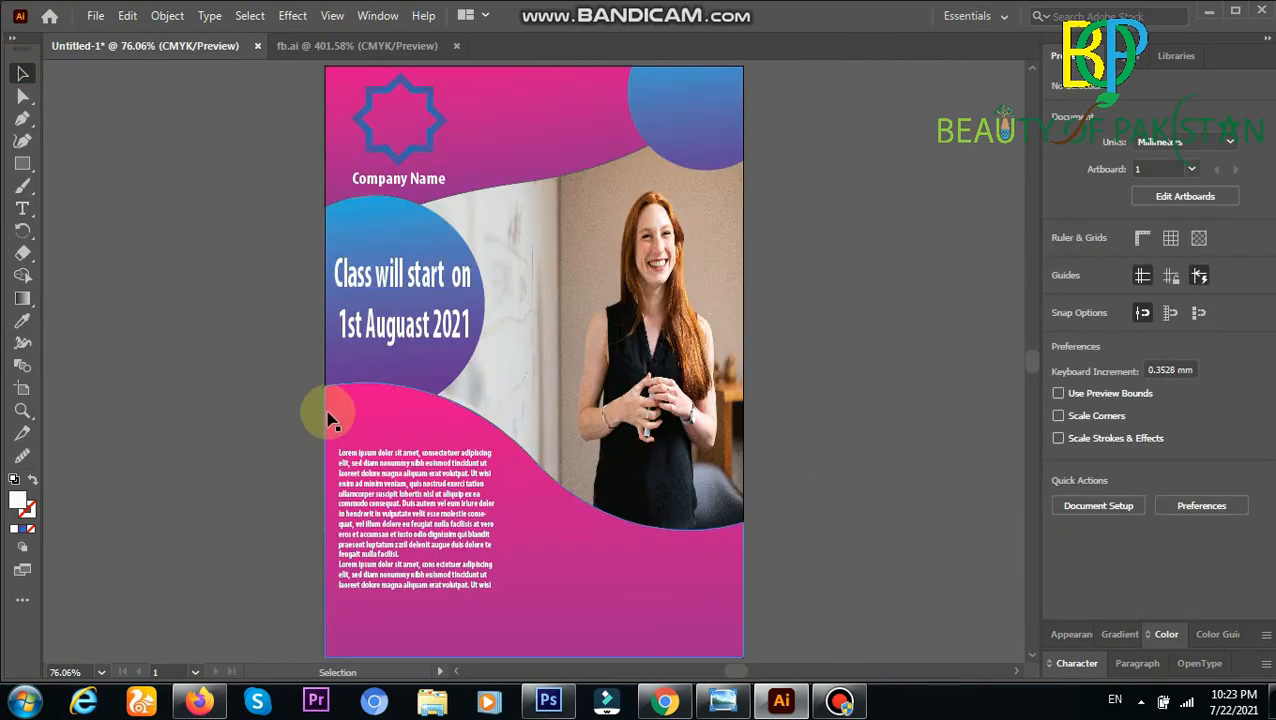
{"action": "left_click", "coordinate": [397, 463]}
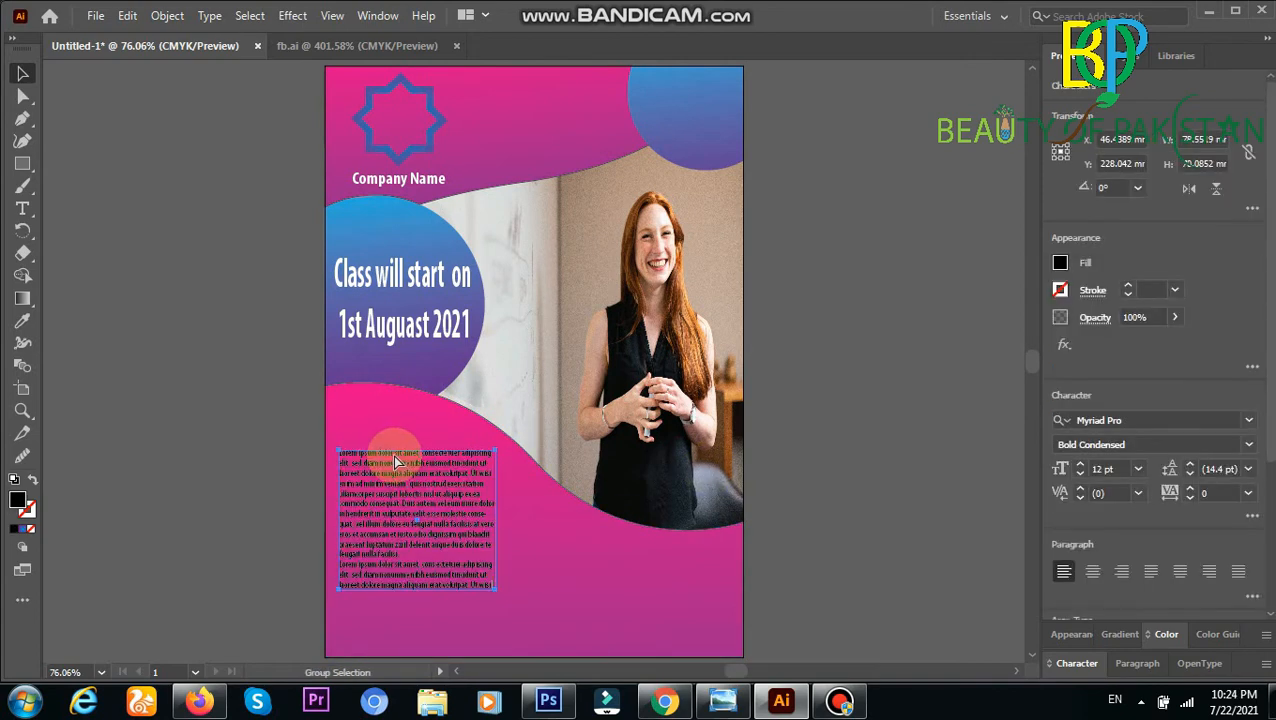
{"action": "key", "text": "Delete"}
Draw a placeholder text frame about 55 by 123 mm along the lower wave's left side and fill its text white.
{"action": "key", "text": "t"}
{"action": "left_click_drag", "start_coordinate": [334, 404], "coordinate": [456, 652]}
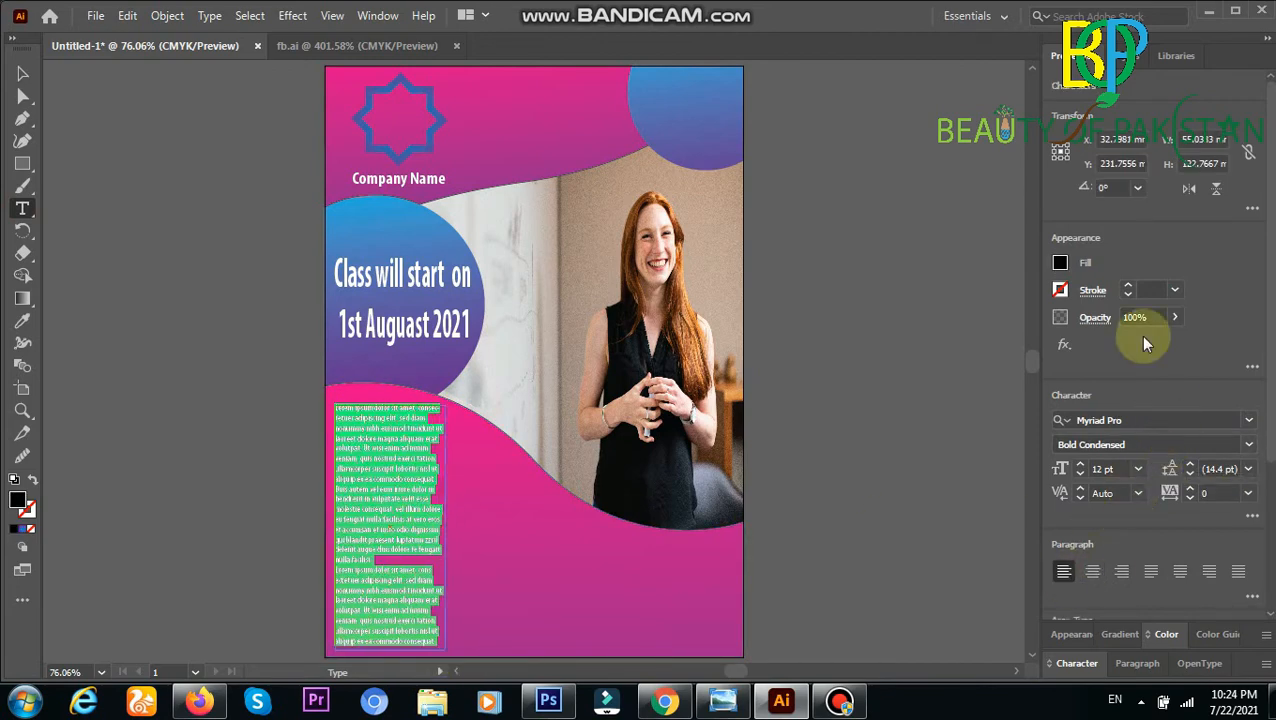
{"action": "left_click", "coordinate": [1060, 263]}
{"action": "left_click", "coordinate": [886, 329]}
{"action": "left_click", "coordinate": [23, 74]}
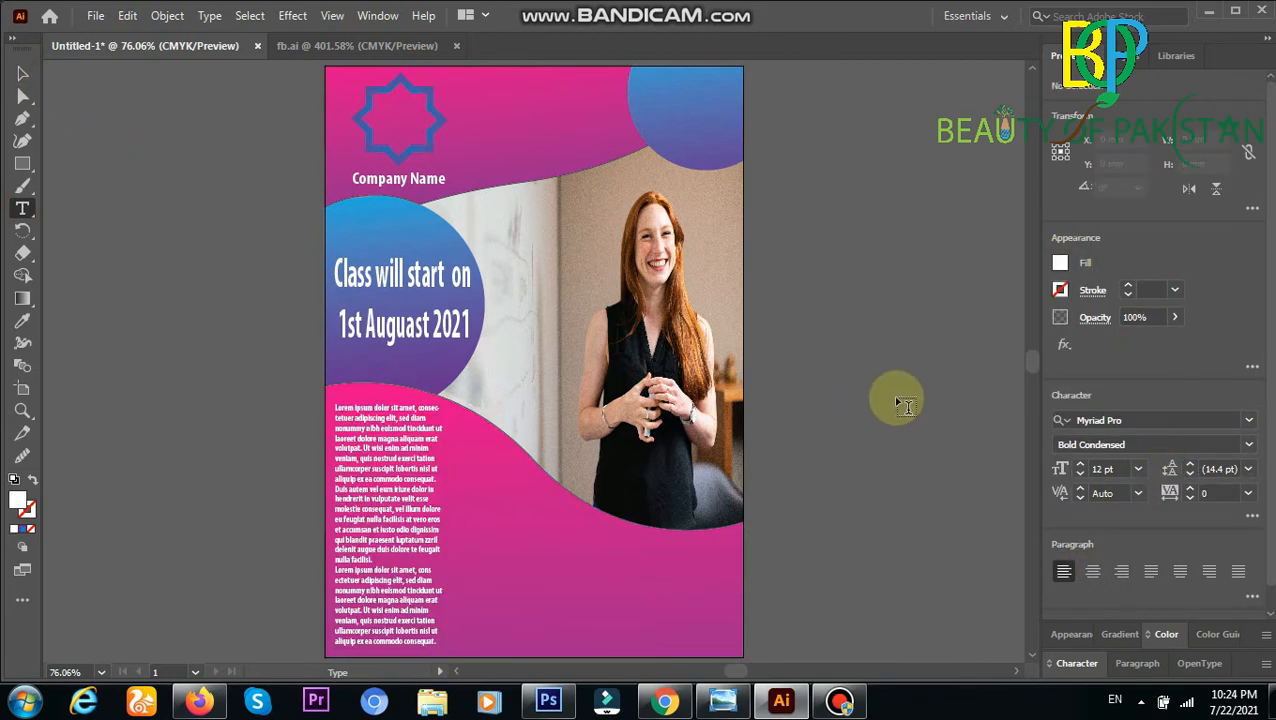
{"action": "left_click", "coordinate": [23, 74]}
Resize the placeholder text frame on the lower wave to about 67 mm wide and 102 mm high.
{"action": "left_click", "coordinate": [400, 475]}
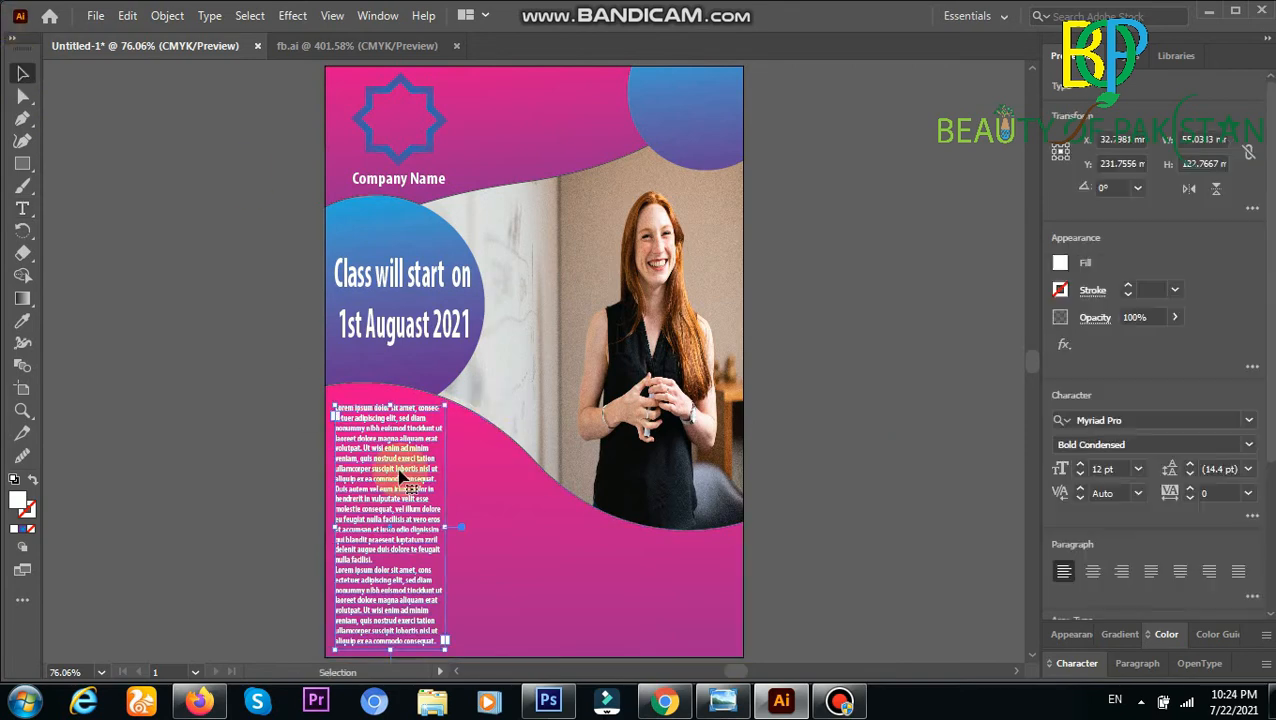
{"action": "left_click_drag", "start_coordinate": [445, 533], "coordinate": [468, 538]}
{"action": "left_click_drag", "start_coordinate": [401, 652], "coordinate": [418, 631]}
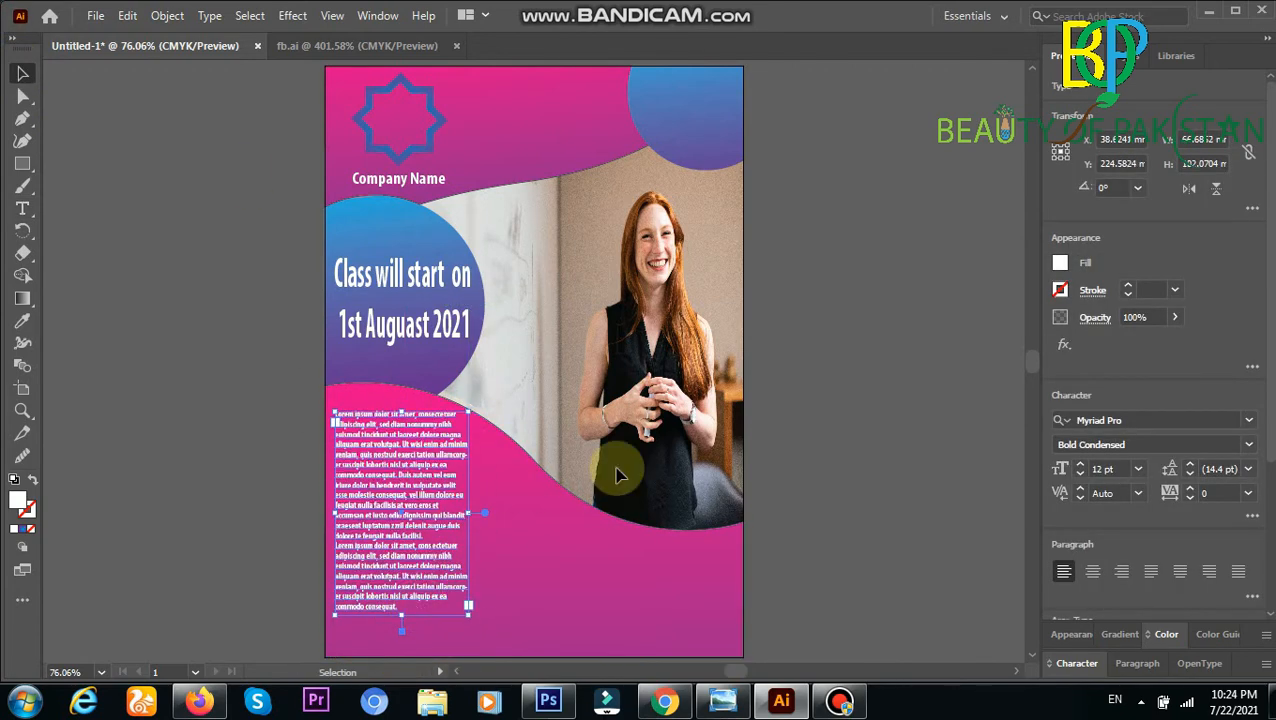
Nudge the placeholder text frame down about 18 mm toward the page's bottom edge and deselect it.
{"action": "key", "text": "Down"}
{"action": "key", "text": "Down"}
{"action": "key", "text": "Down"}
{"action": "key", "text": "Down"}
{"action": "key", "text": "Down"}
{"action": "key", "text": "Down"}
{"action": "key", "text": "Down"}
{"action": "key", "text": "Down"}
{"action": "key", "text": "Down"}
{"action": "key", "text": "Down"}
{"action": "key", "text": "Down"}
{"action": "key", "text": "Down"}
{"action": "key", "text": "Down"}
{"action": "key", "text": "Down"}
{"action": "key", "text": "Down"}
{"action": "key", "text": "Down"}
{"action": "key", "text": "Down"}
{"action": "key", "text": "Down"}
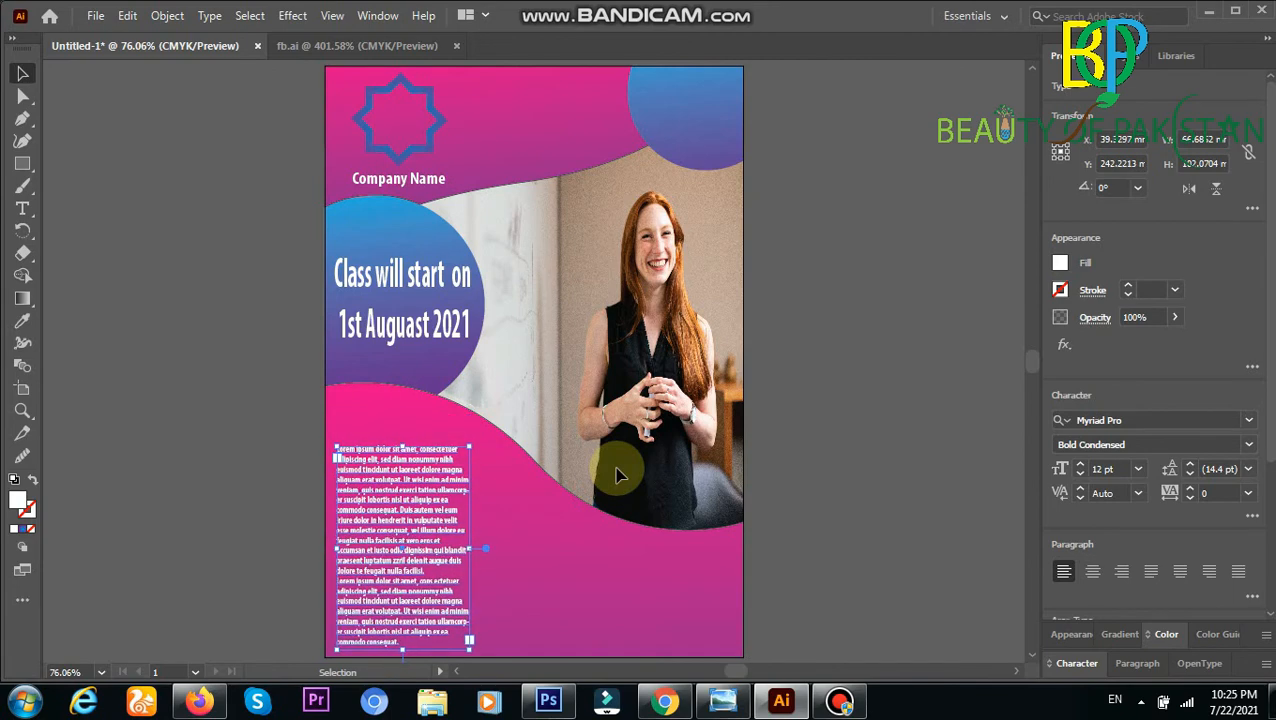
{"action": "left_click", "coordinate": [645, 538]}
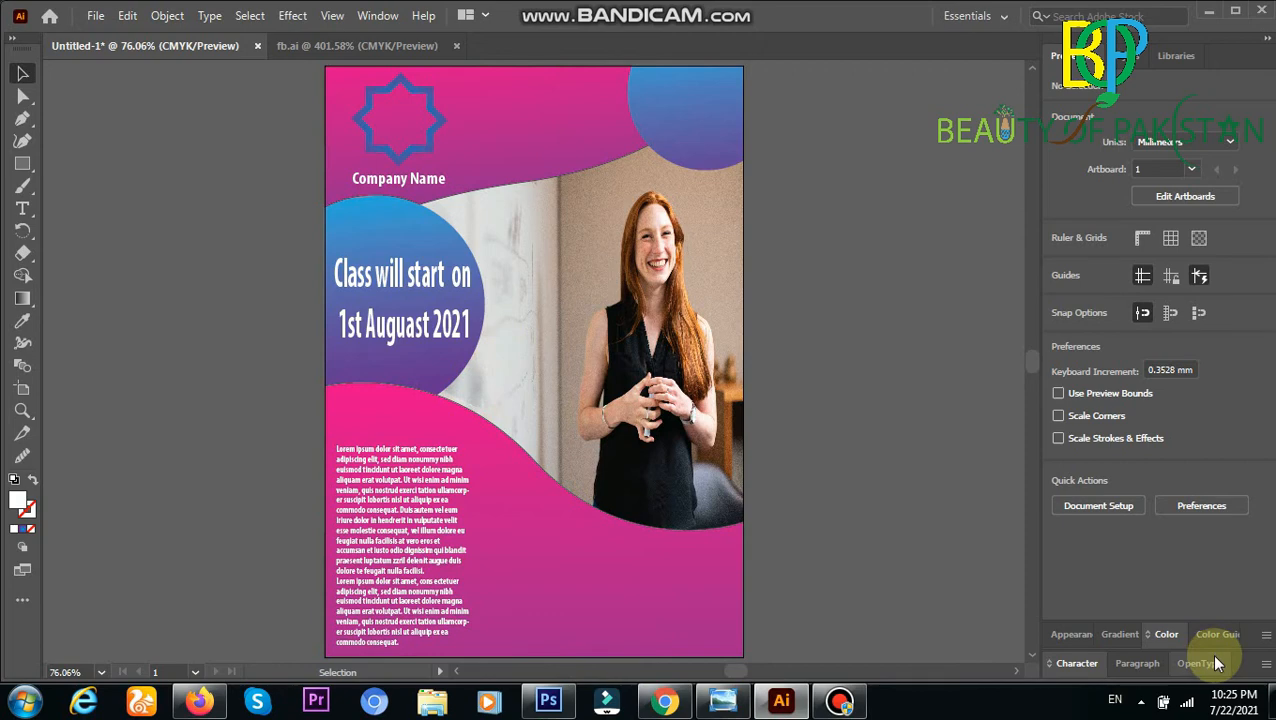
Copy the blue-purple circle in the page's upper-right corner and paste the copy in front.
{"action": "left_click", "coordinate": [665, 140]}
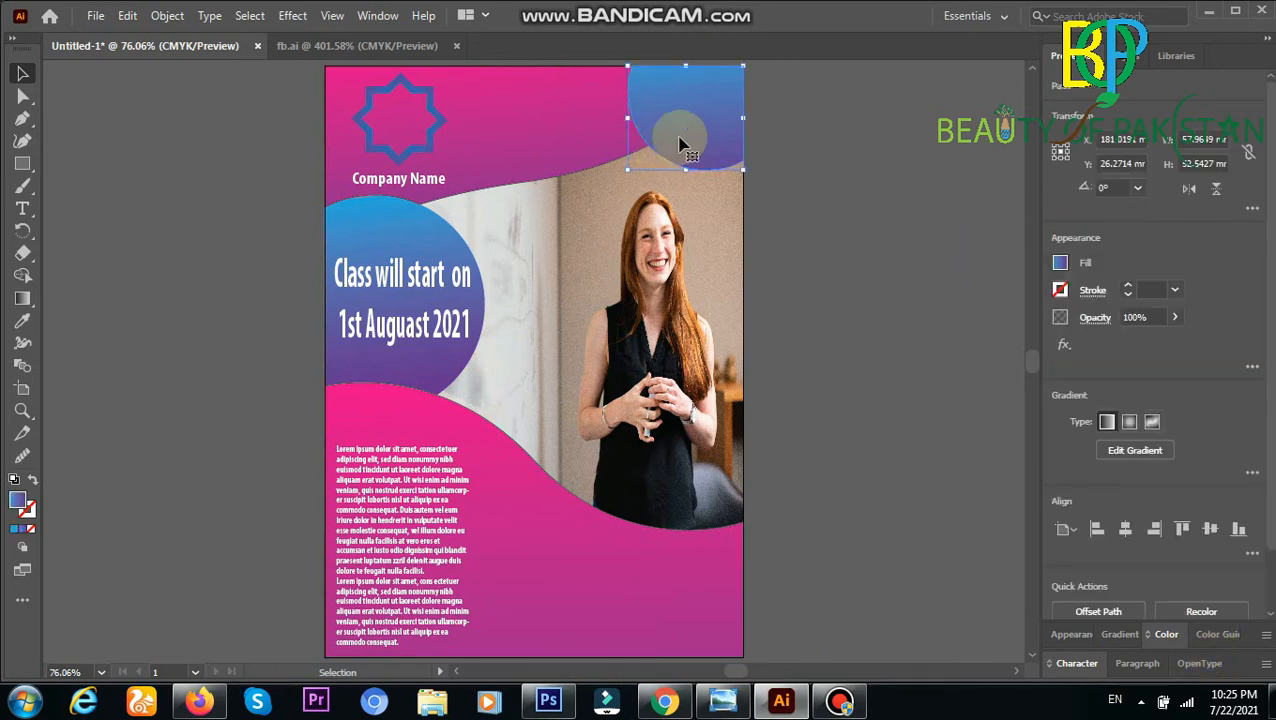
{"action": "left_click", "coordinate": [128, 16]}
{"action": "left_click", "coordinate": [138, 24]}
{"action": "right_click", "coordinate": [645, 89]}
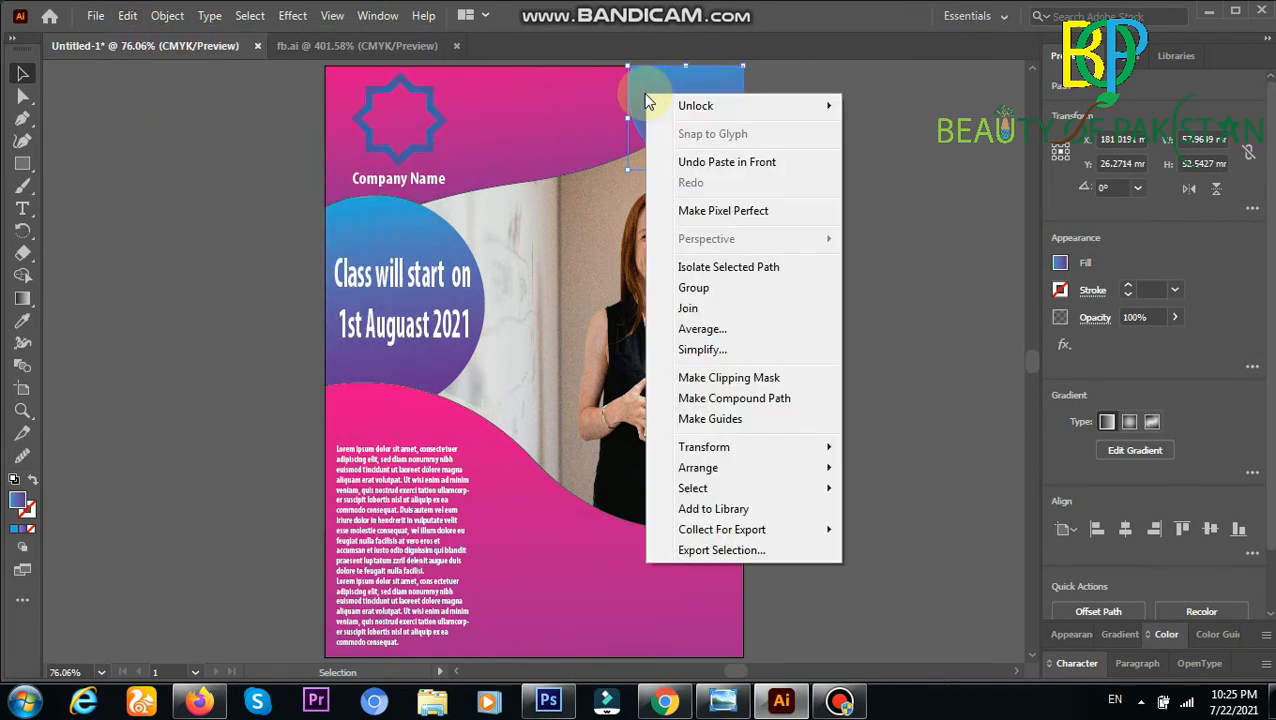
Fill the circle copy white and send it backward, offset about 3 mm below the gradient circle.
{"action": "left_click", "coordinate": [1060, 262]}
{"action": "left_click", "coordinate": [884, 332]}
{"action": "right_click", "coordinate": [698, 105]}
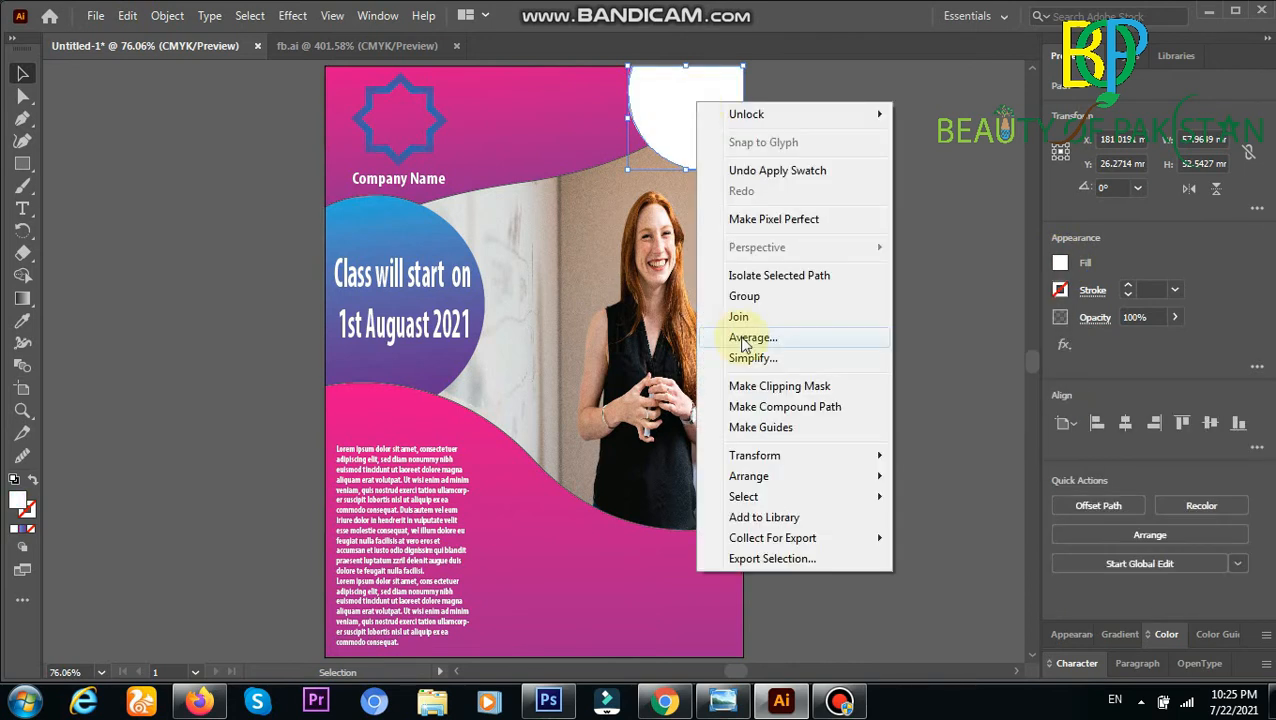
{"action": "mouse_move", "coordinate": [800, 476]}
{"action": "left_click", "coordinate": [936, 517]}
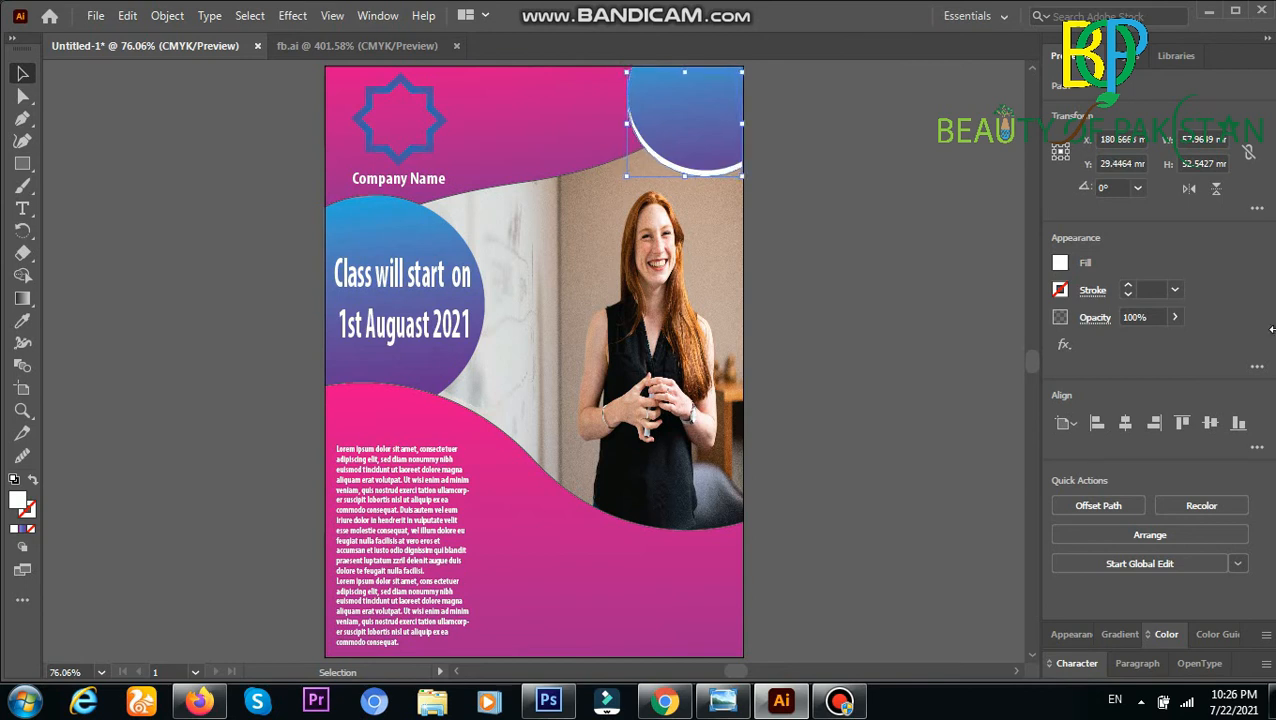
Move the white copy's two upper anchor points up to the page's top edge.
{"action": "left_click", "coordinate": [22, 96]}
{"action": "left_click", "coordinate": [675, 88]}
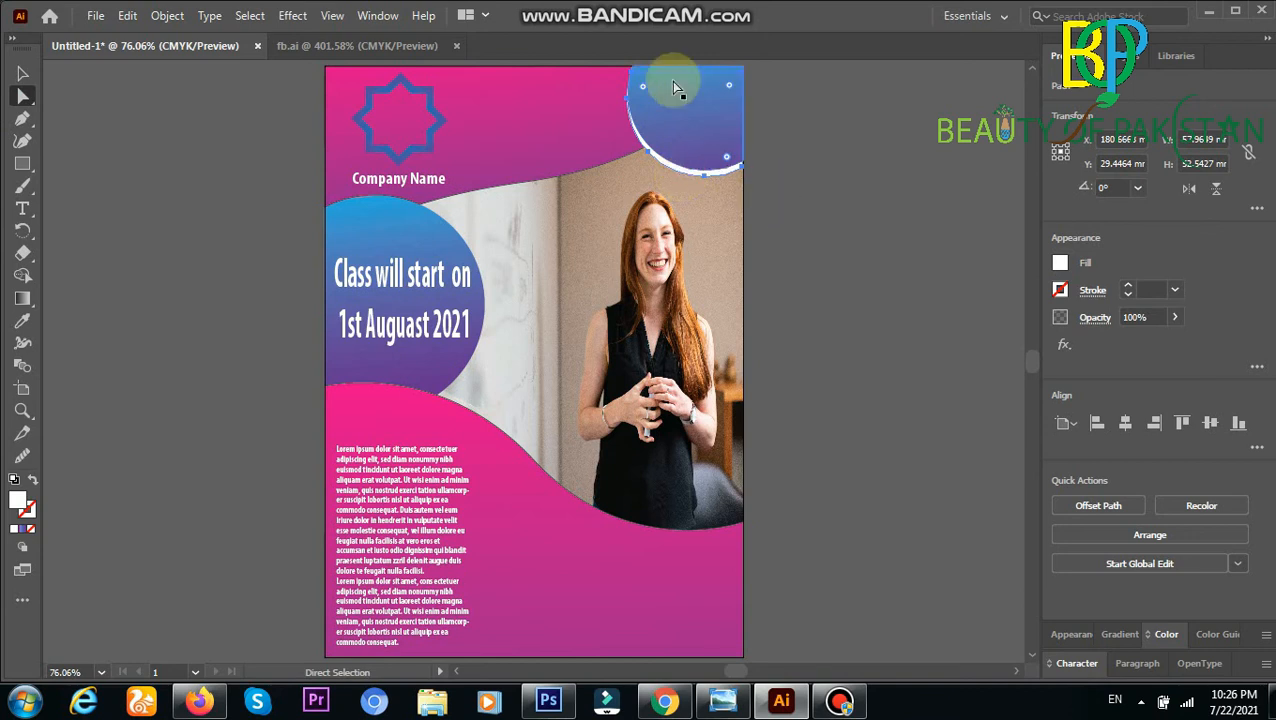
{"action": "left_click", "coordinate": [684, 175]}
{"action": "left_click", "coordinate": [673, 148]}
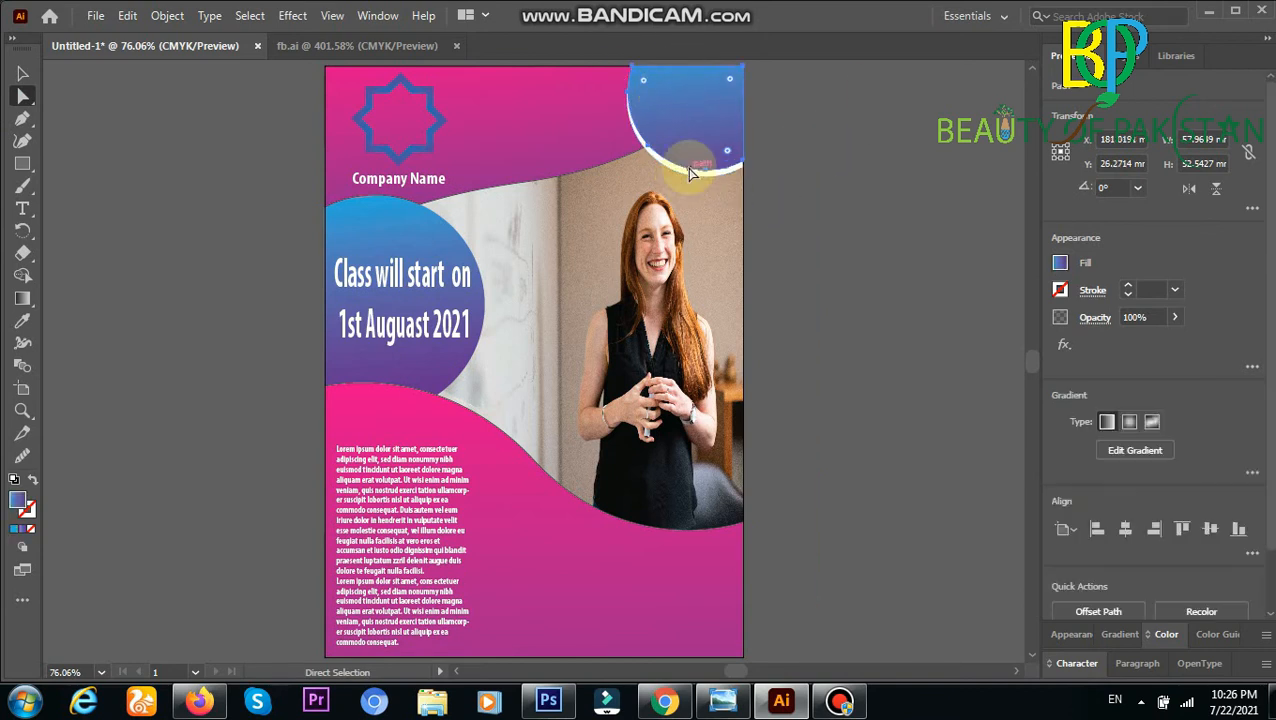
{"action": "left_click", "coordinate": [692, 180]}
{"action": "left_click", "coordinate": [618, 168]}
{"action": "left_click", "coordinate": [731, 186]}
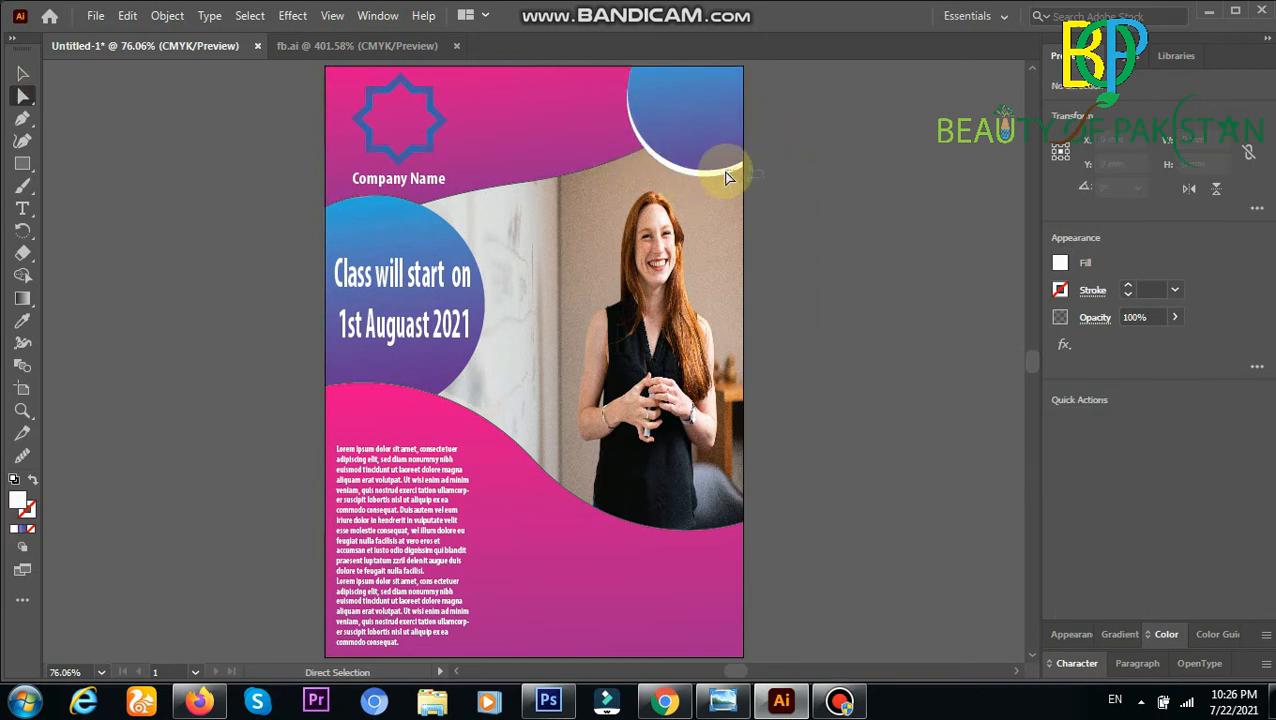
{"action": "left_click_drag", "start_coordinate": [728, 177], "coordinate": [630, 80]}
{"action": "scroll", "coordinate": [636, 80], "scroll_direction": "up", "scroll_amount": 3}
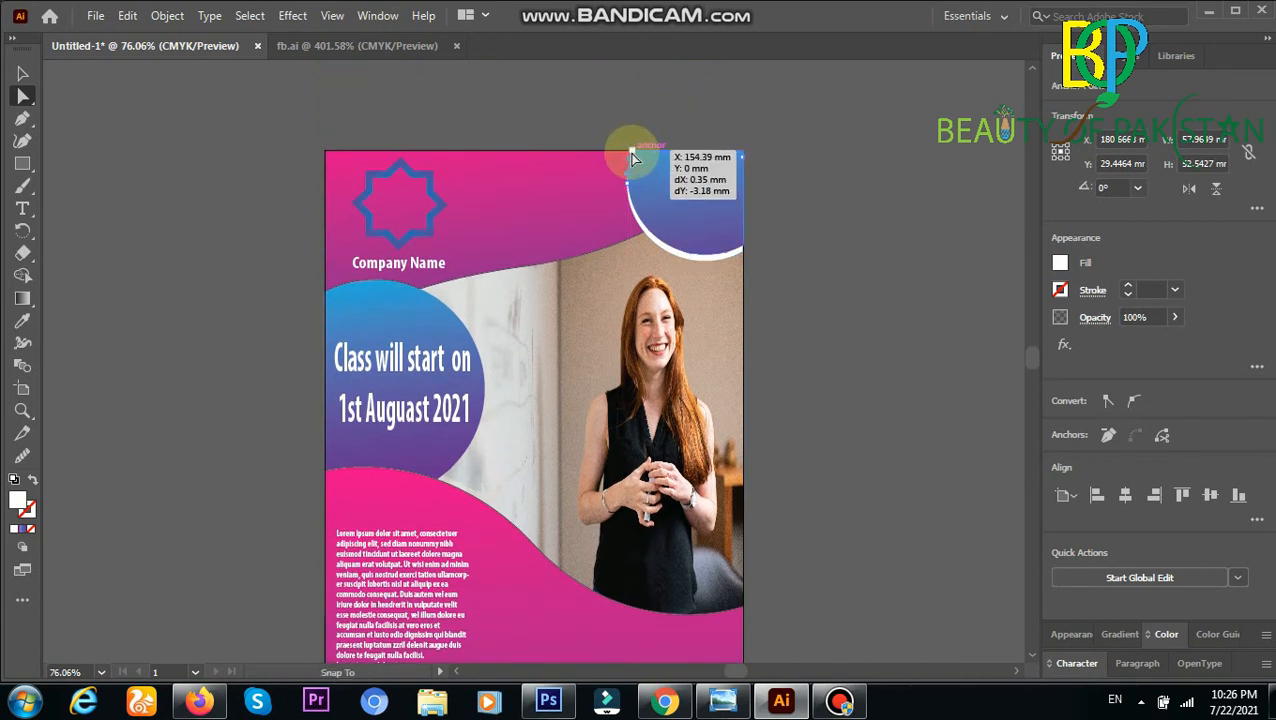
{"action": "left_click", "coordinate": [630, 148]}
{"action": "left_click", "coordinate": [741, 152]}
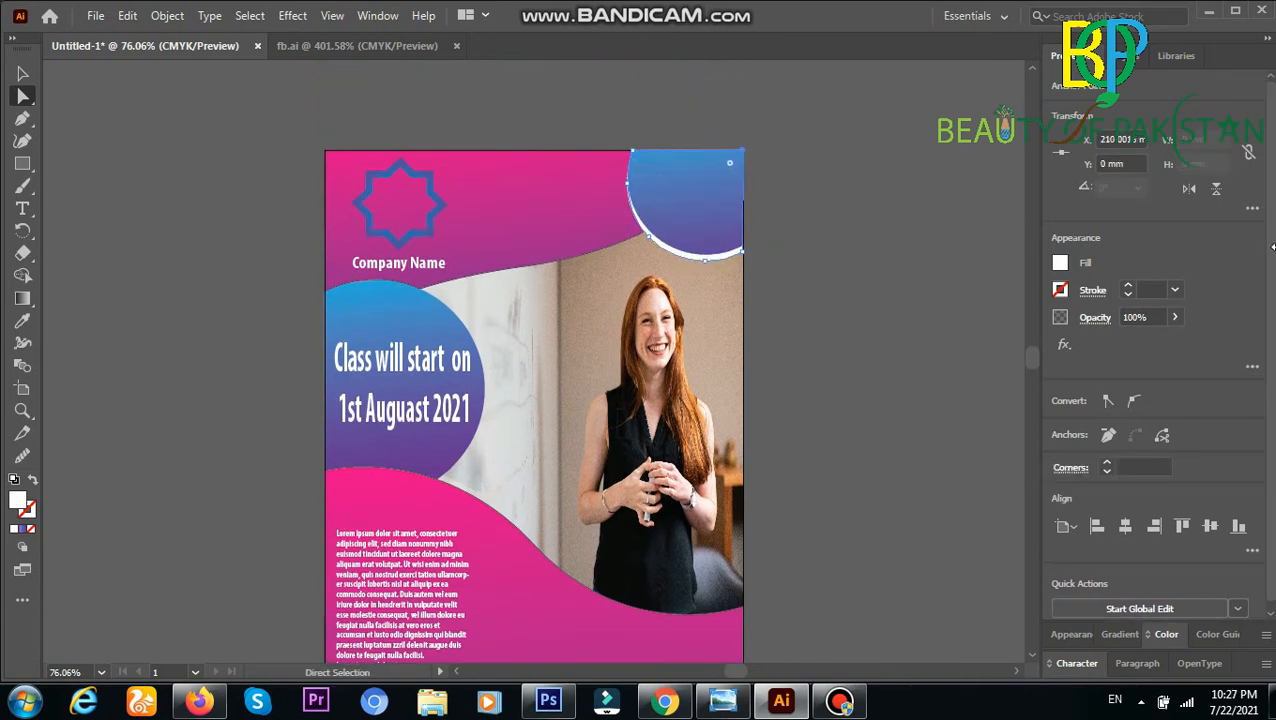
Widen the white shape to about 60 mm and shift its upper-left anchor point along the page's top edge.
{"action": "left_click", "coordinate": [27, 75]}
{"action": "left_click_drag", "start_coordinate": [627, 206], "coordinate": [621, 206]}
{"action": "left_click", "coordinate": [23, 96]}
{"action": "left_click", "coordinate": [627, 152]}
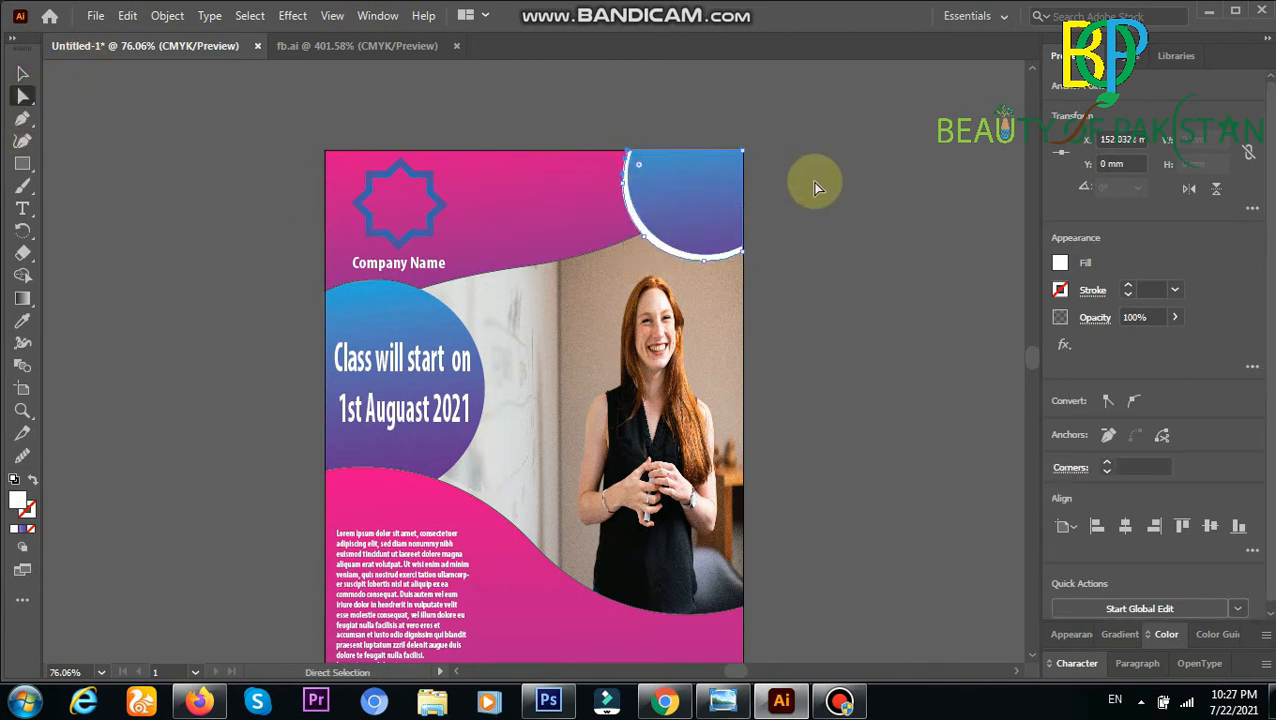
{"action": "key", "text": "v"}
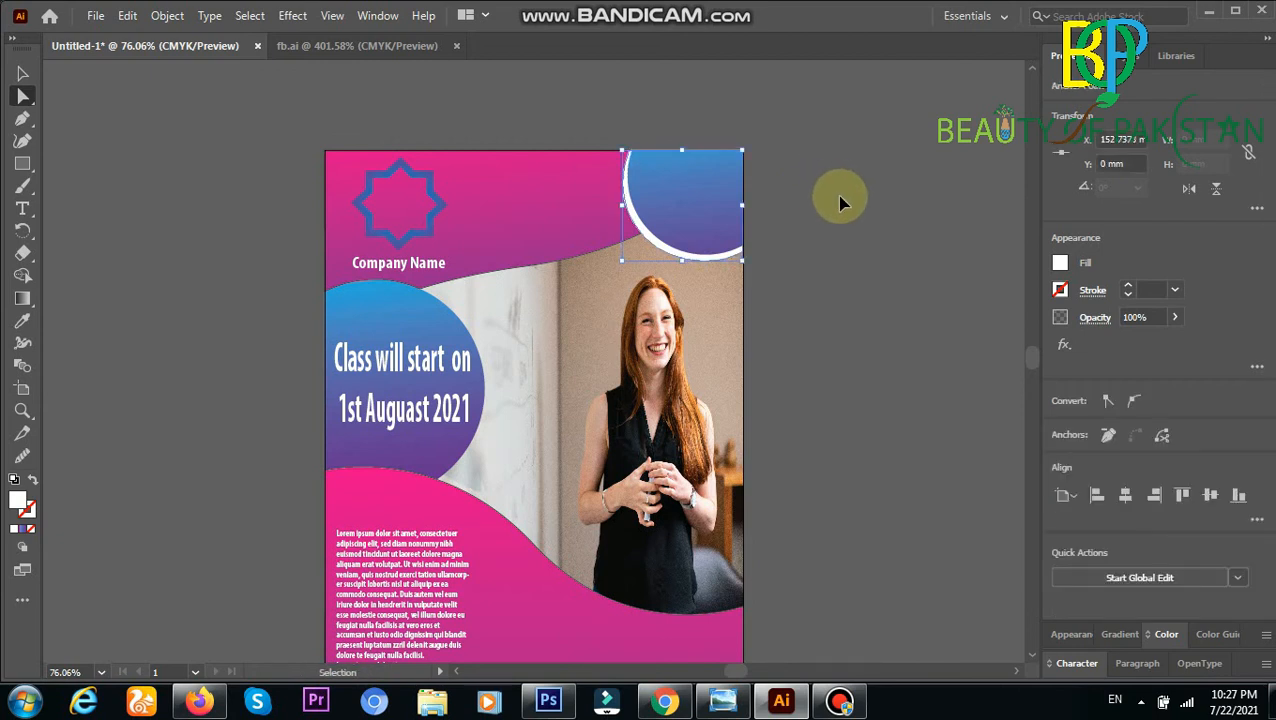
{"action": "left_click", "coordinate": [823, 226]}
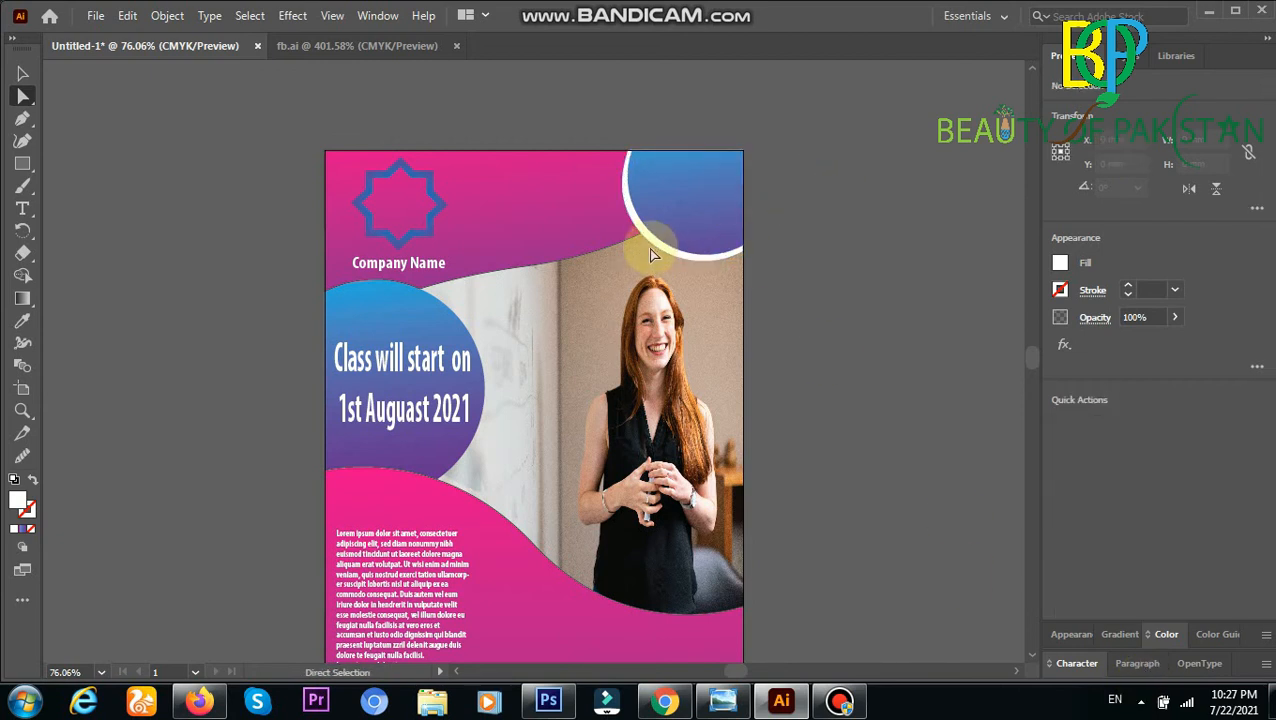
Delete the white shape behind the upper-right gradient circle.
{"action": "left_click", "coordinate": [650, 255]}
{"action": "left_click", "coordinate": [23, 73]}
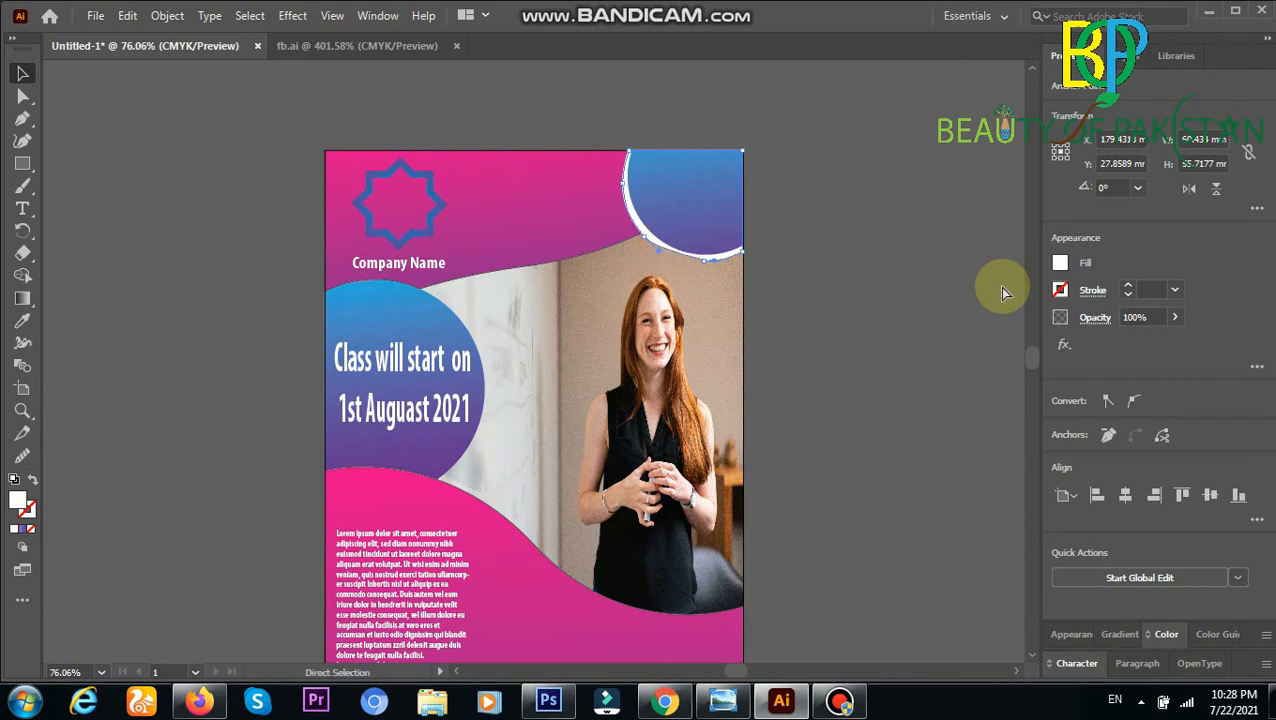
{"action": "key", "text": "v"}
{"action": "left_click", "coordinate": [917, 296]}
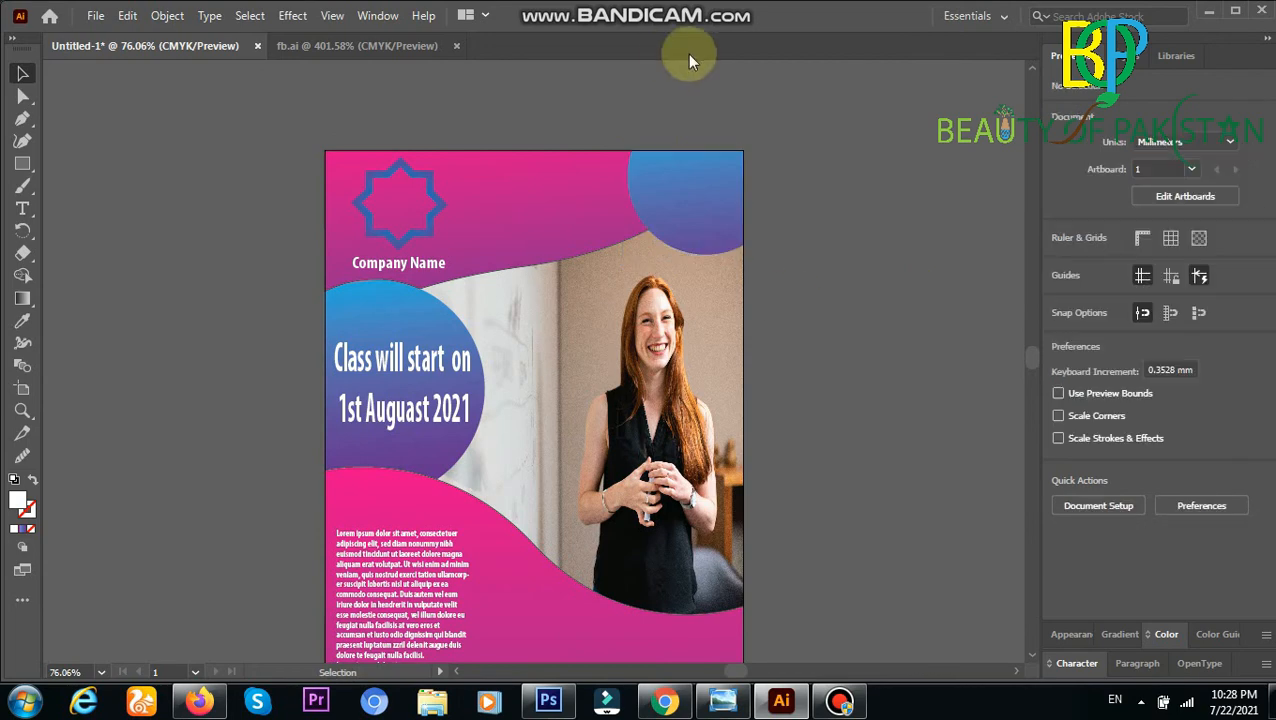
Paste a fresh copy of the upper-right gradient circle in front of the original.
{"action": "right_click", "coordinate": [667, 212]}
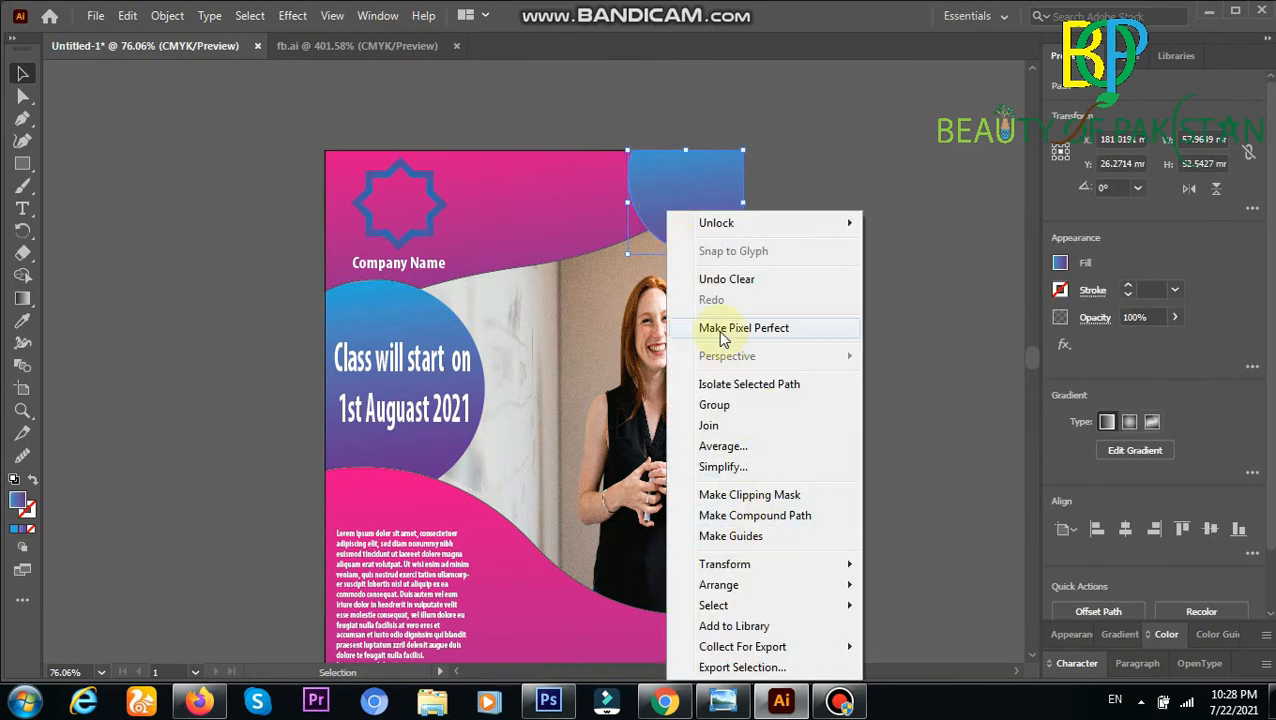
{"action": "left_click", "coordinate": [95, 15]}
{"action": "left_click", "coordinate": [138, 20]}
{"action": "right_click", "coordinate": [688, 222]}
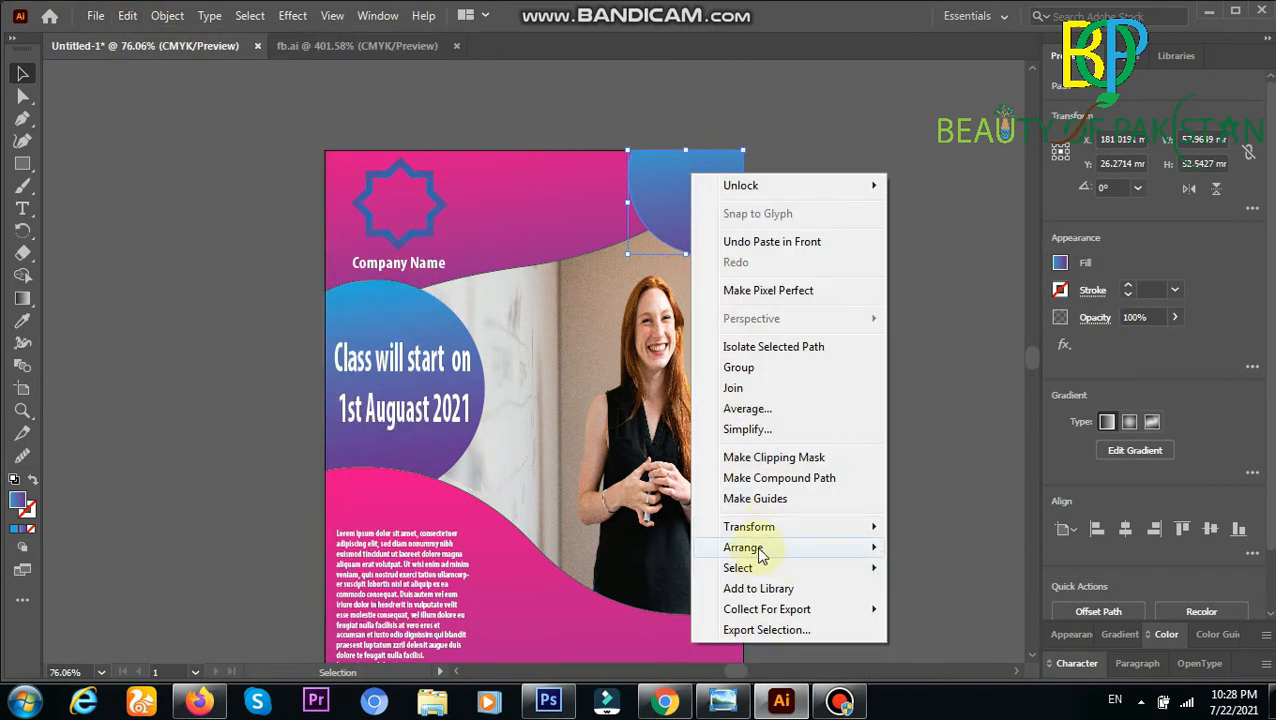
Fill the fresh circle copy white and send it backward, offset about 3 mm to the left of the gradient circle.
{"action": "left_click", "coordinate": [1060, 262]}
{"action": "left_click", "coordinate": [881, 330]}
{"action": "right_click", "coordinate": [709, 213]}
{"action": "mouse_move", "coordinate": [760, 581]}
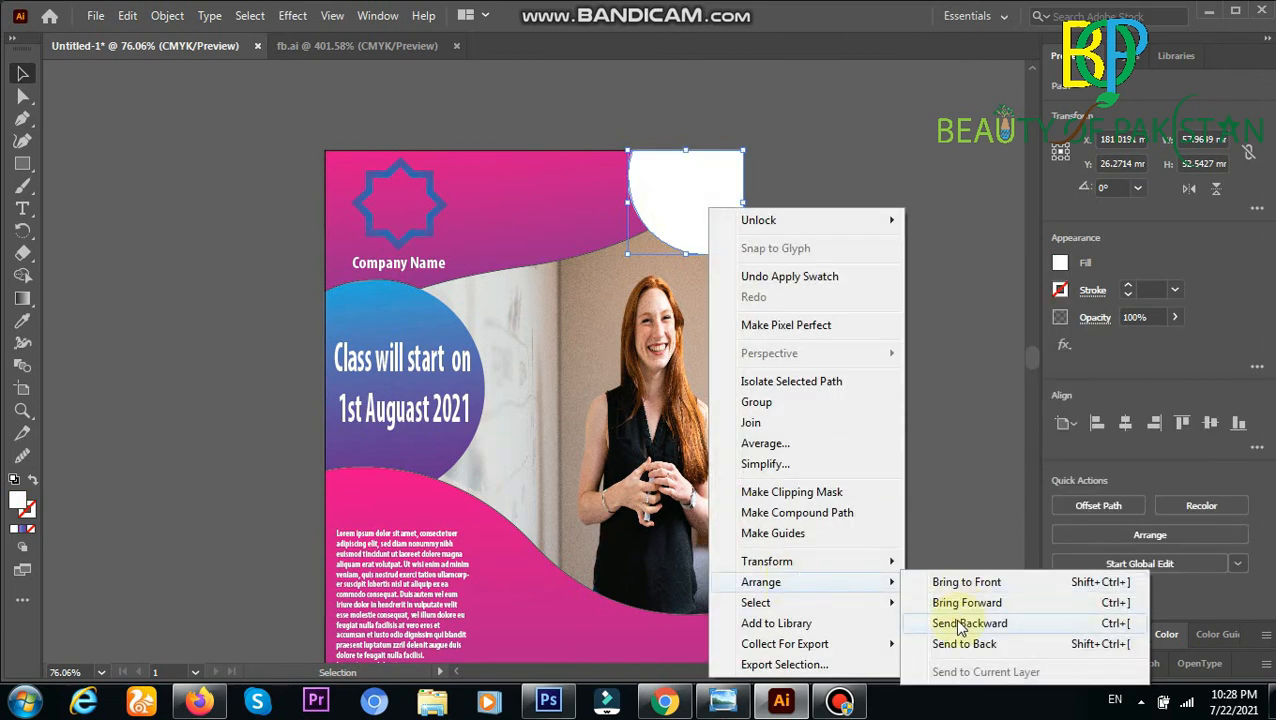
{"action": "left_click", "coordinate": [960, 618]}
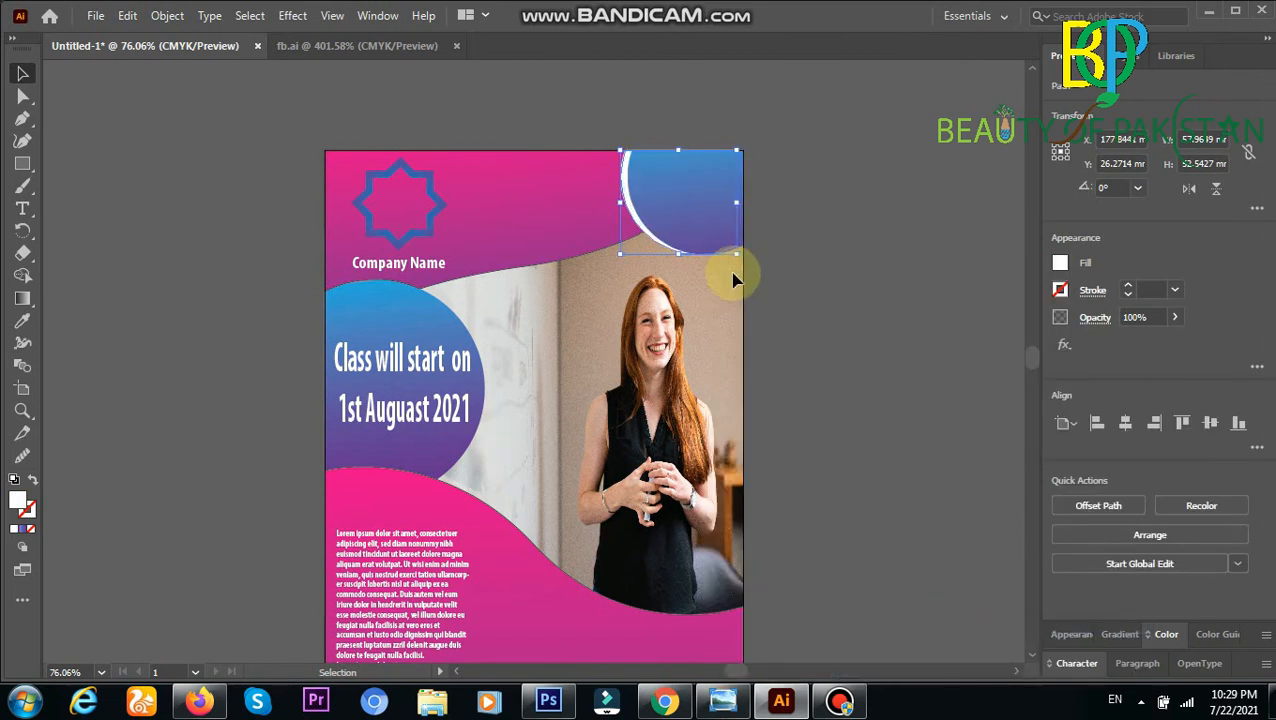
Stretch the white shape to the page's right edge and slightly downward, about 61 mm wide and 55 mm high.
{"action": "left_click_drag", "start_coordinate": [679, 254], "coordinate": [679, 261]}
{"action": "left_click_drag", "start_coordinate": [737, 206], "coordinate": [743, 206]}
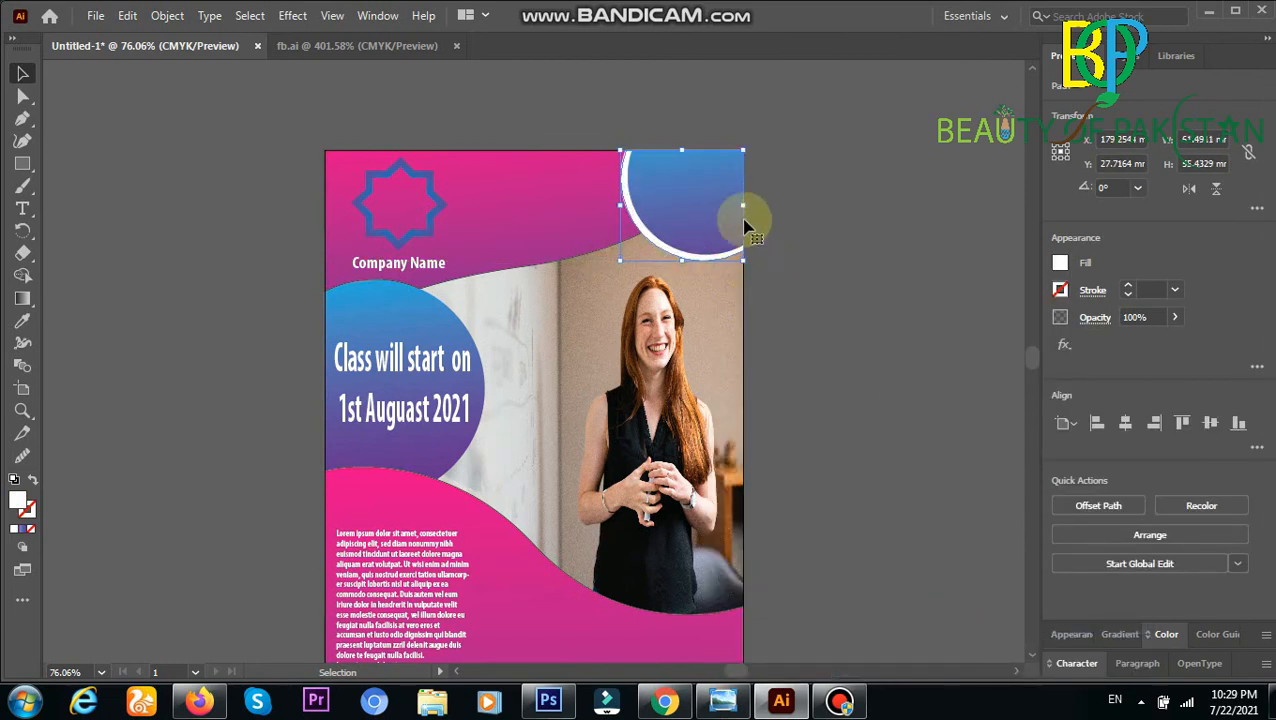
{"action": "left_click", "coordinate": [747, 262]}
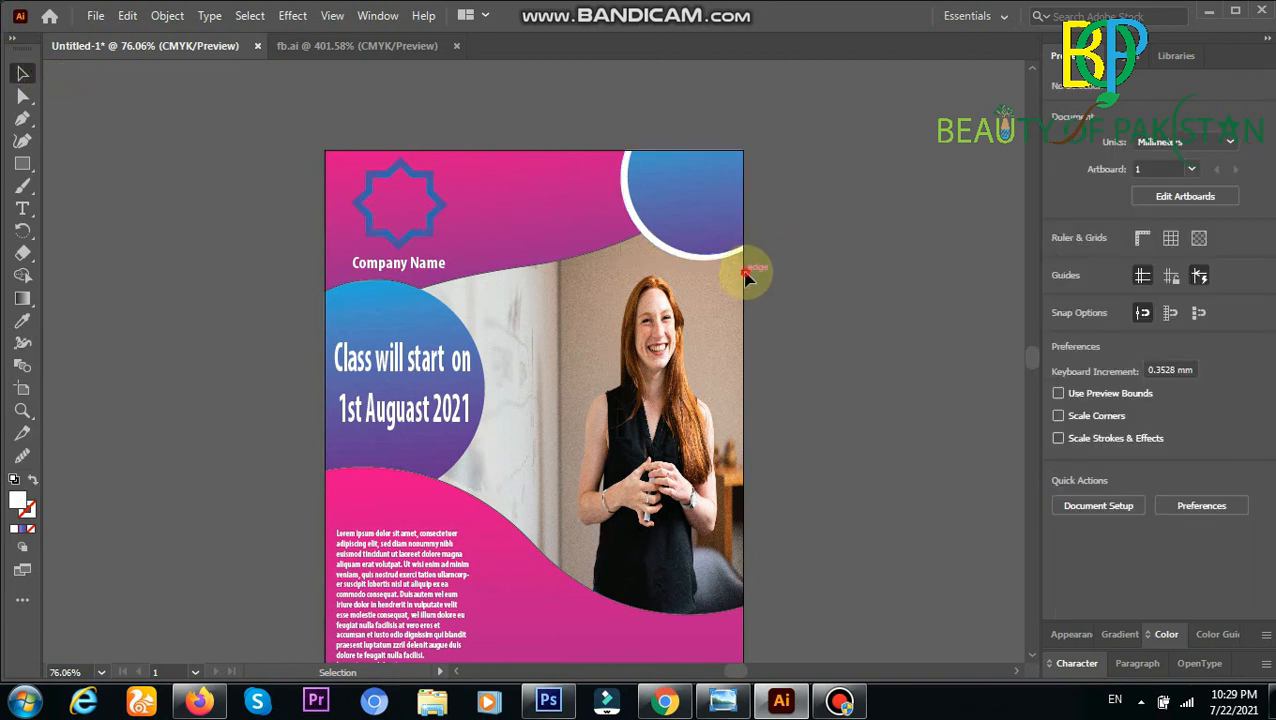
Try to nudge the white shape's lower-right anchor point up along the page's right edge.
{"action": "left_click", "coordinate": [23, 96]}
{"action": "left_click", "coordinate": [741, 262]}
{"action": "left_click", "coordinate": [740, 258]}
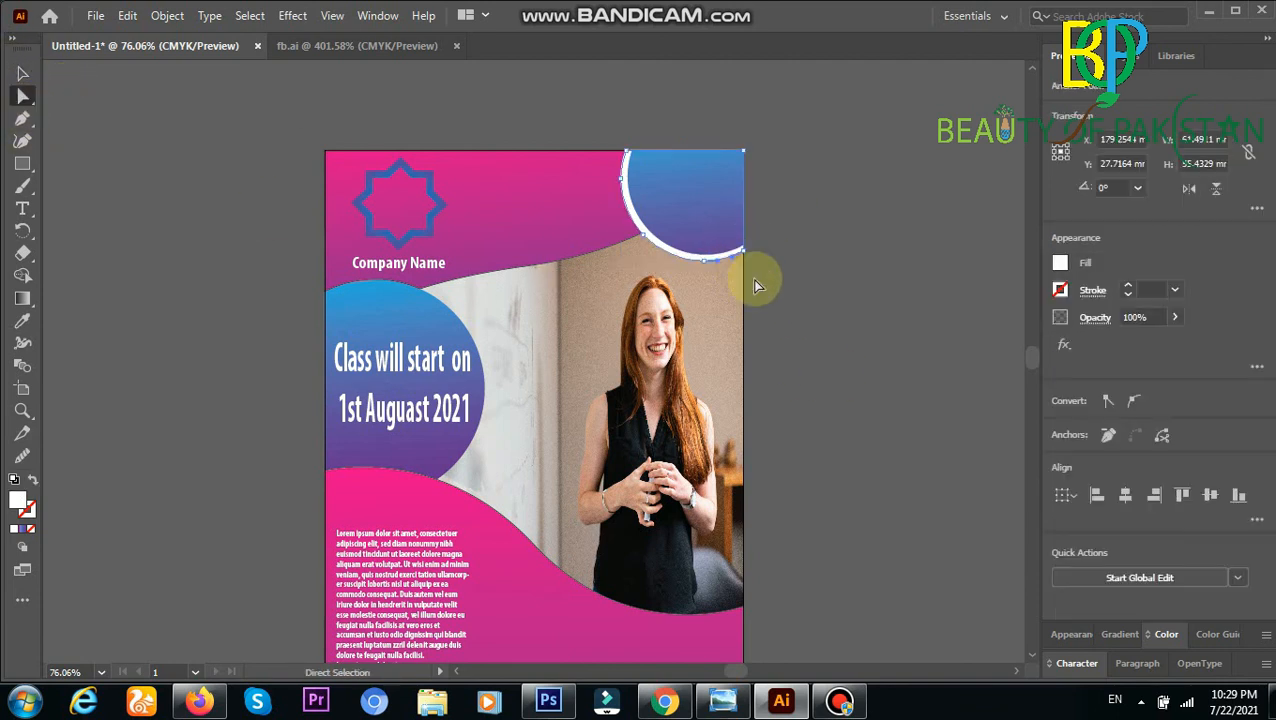
{"action": "left_click_drag", "start_coordinate": [749, 245], "coordinate": [750, 246]}
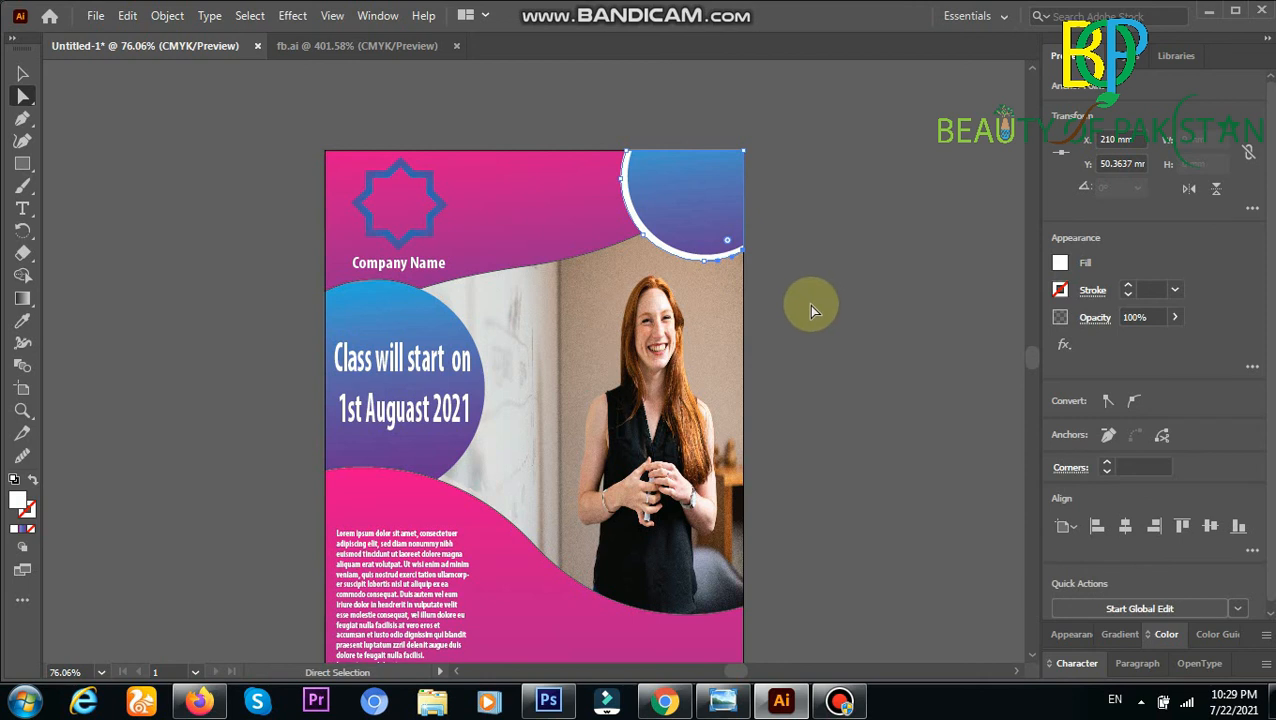
{"action": "key", "text": "Up"}
{"action": "key", "text": "Up"}
{"action": "key", "text": "Up"}
{"action": "key", "text": "Up"}
{"action": "key", "text": "Down"}
{"action": "left_click", "coordinate": [768, 314]}
{"action": "key", "text": "ctrl+z"}
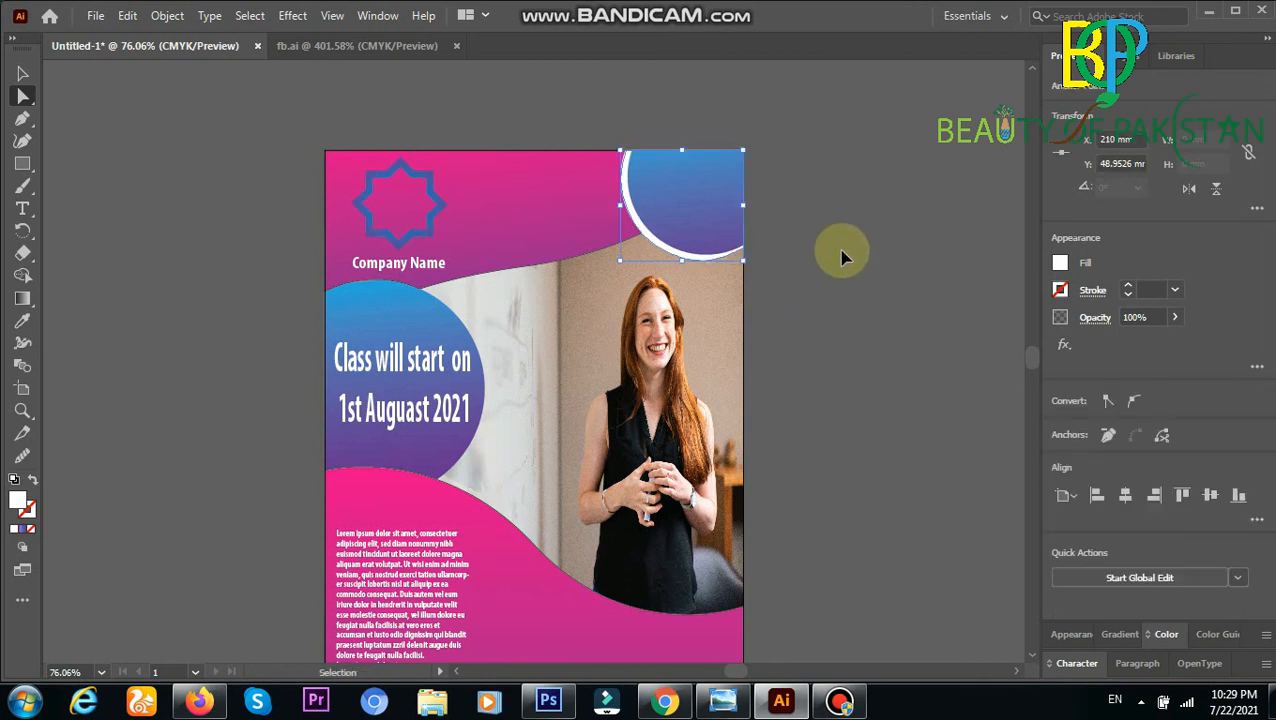
{"action": "left_click", "coordinate": [876, 280]}
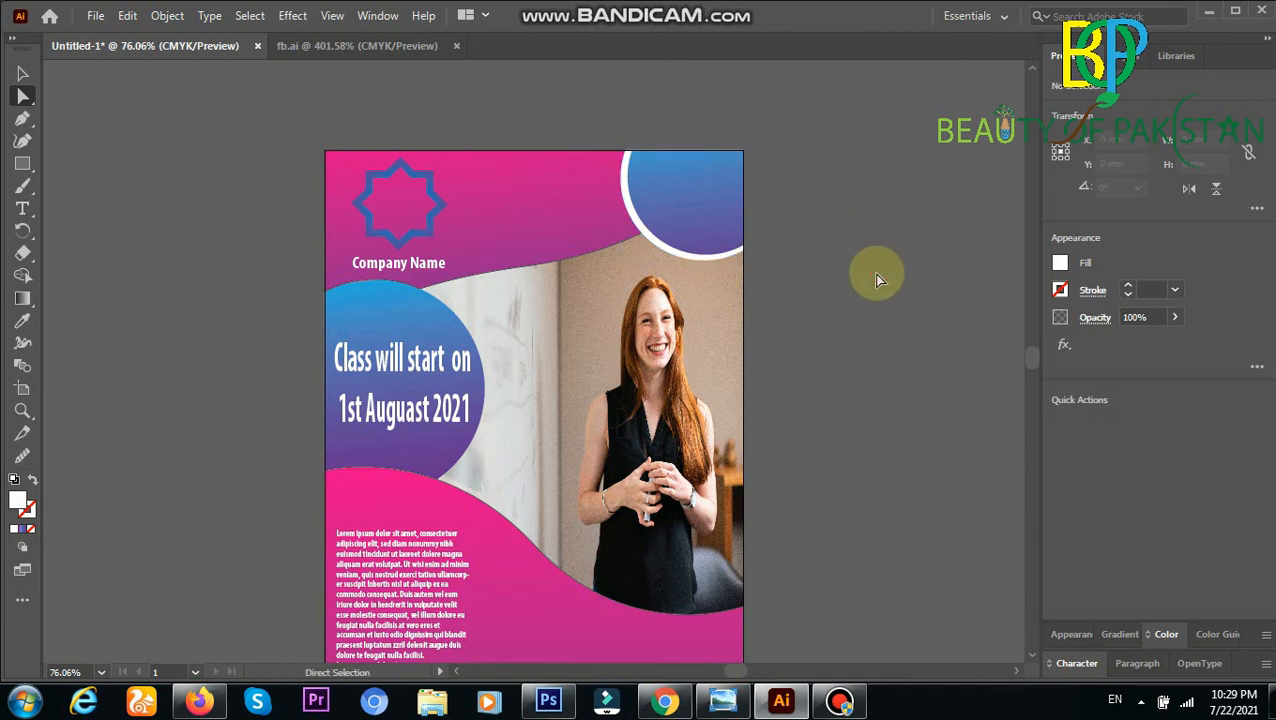
Reduce the white shape's height to about 54 mm from its lower edge and deselect it.
{"action": "left_click", "coordinate": [641, 210]}
{"action": "left_click", "coordinate": [22, 73]}
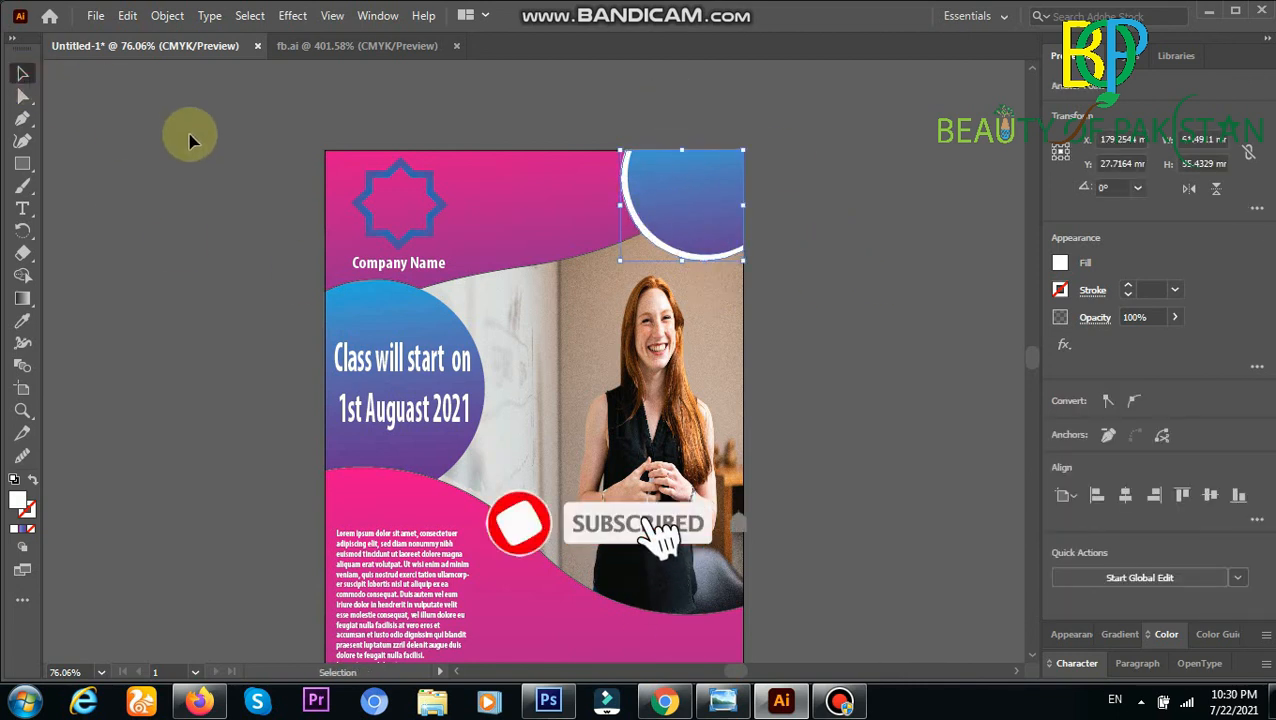
{"action": "left_click_drag", "start_coordinate": [681, 260], "coordinate": [681, 257]}
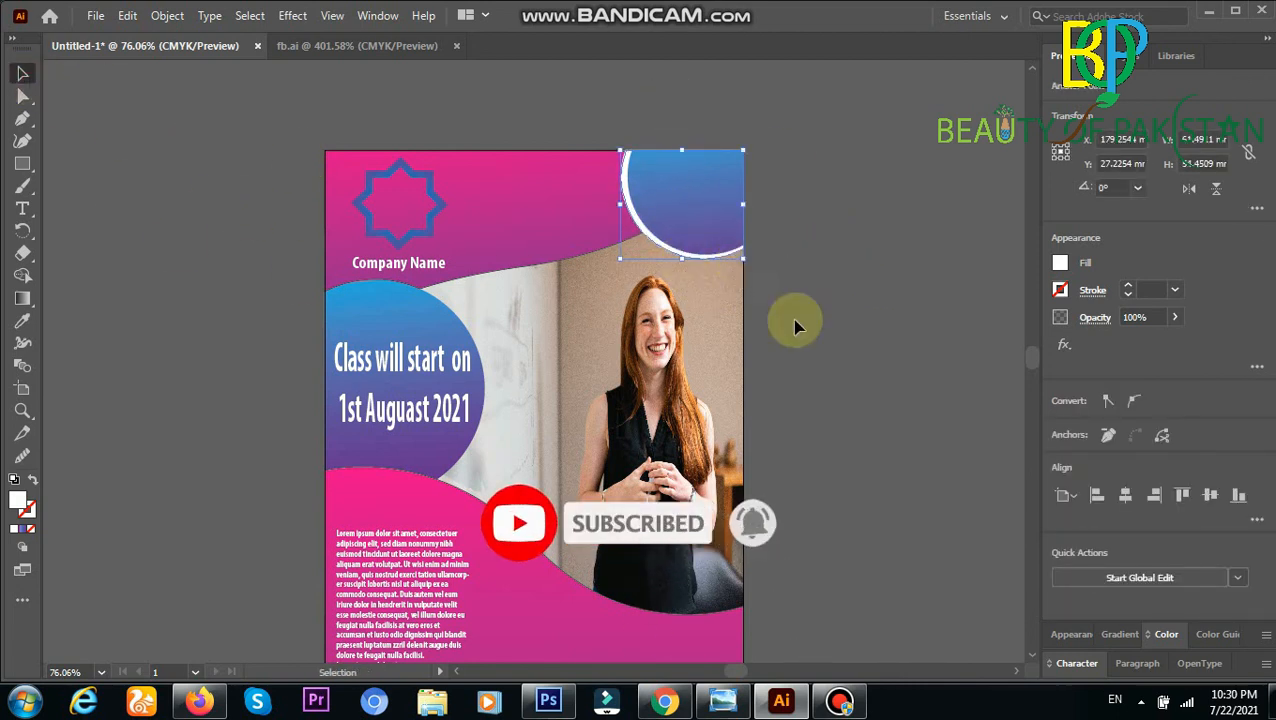
{"action": "left_click", "coordinate": [777, 259]}
Select the white shape behind the upper-right gradient circle.
{"action": "left_click", "coordinate": [24, 98]}
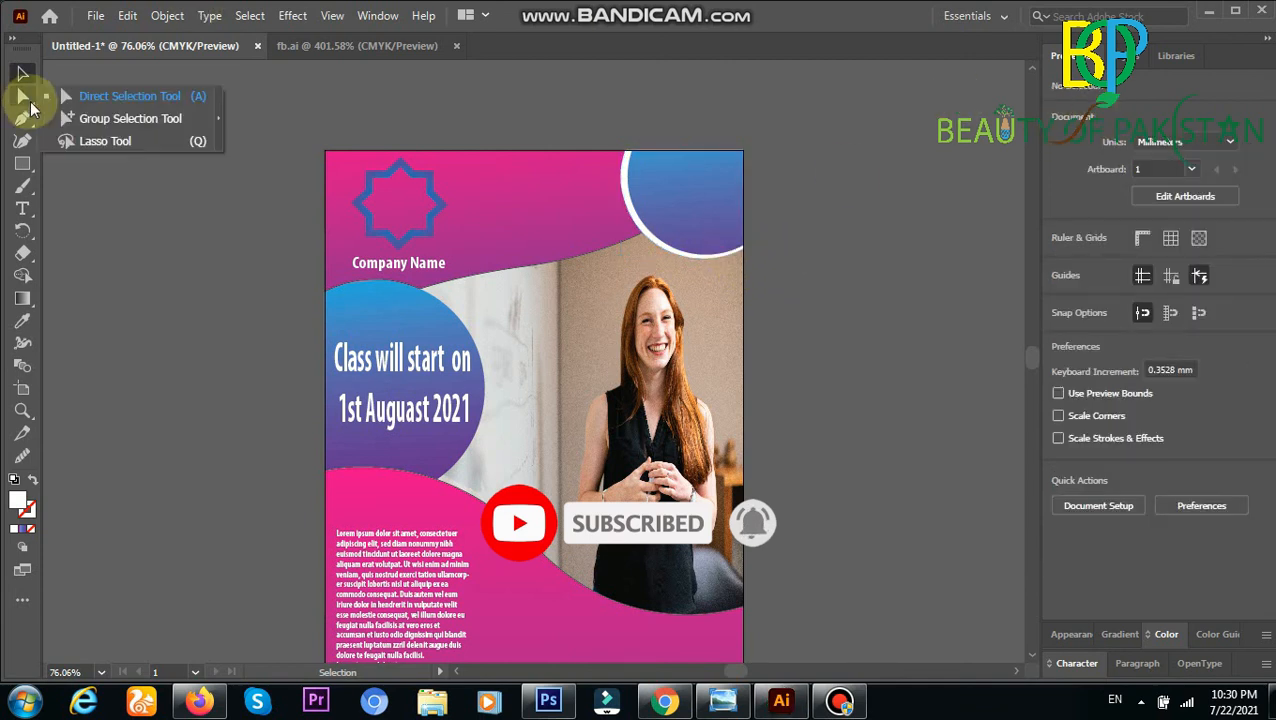
{"action": "left_click", "coordinate": [106, 73]}
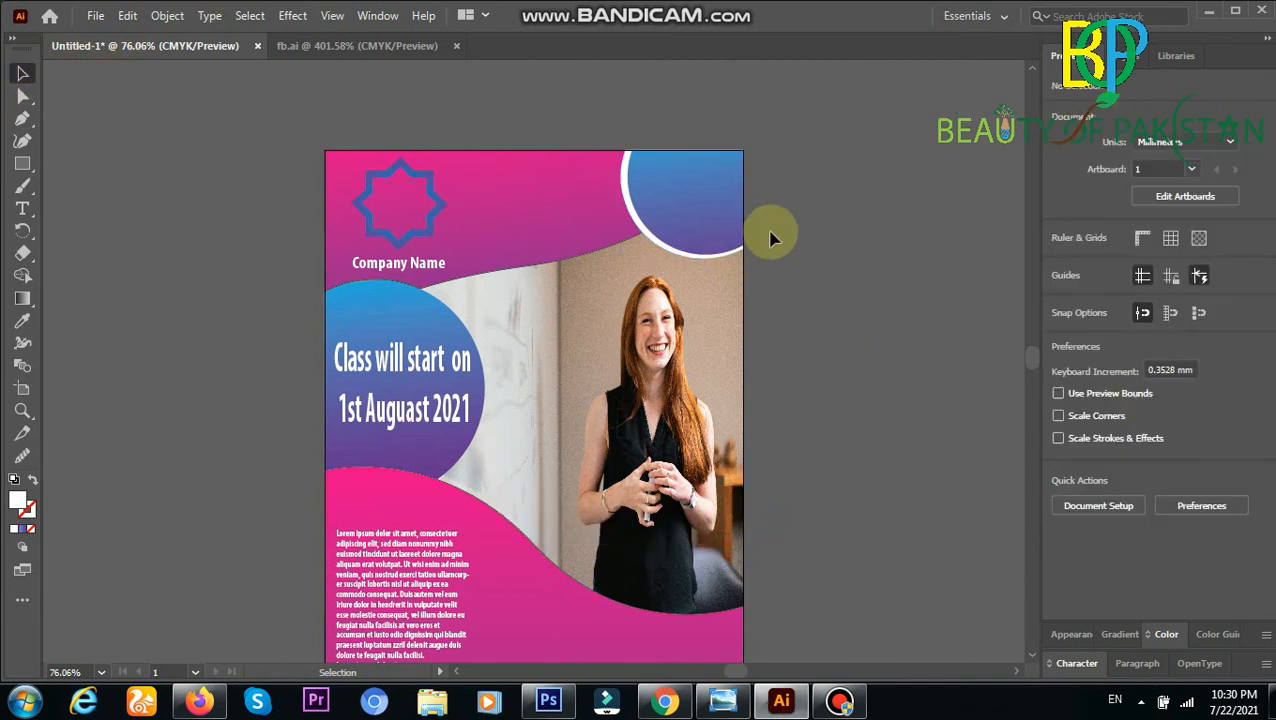
{"action": "left_click", "coordinate": [700, 264]}
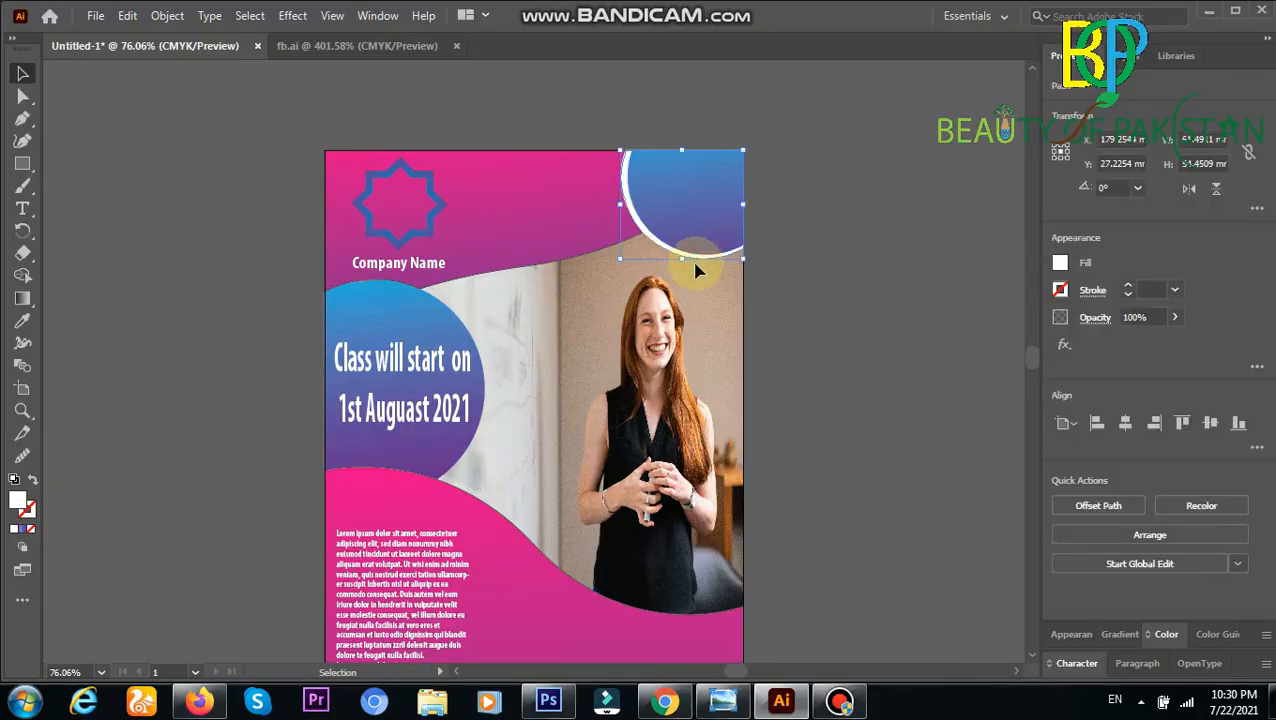